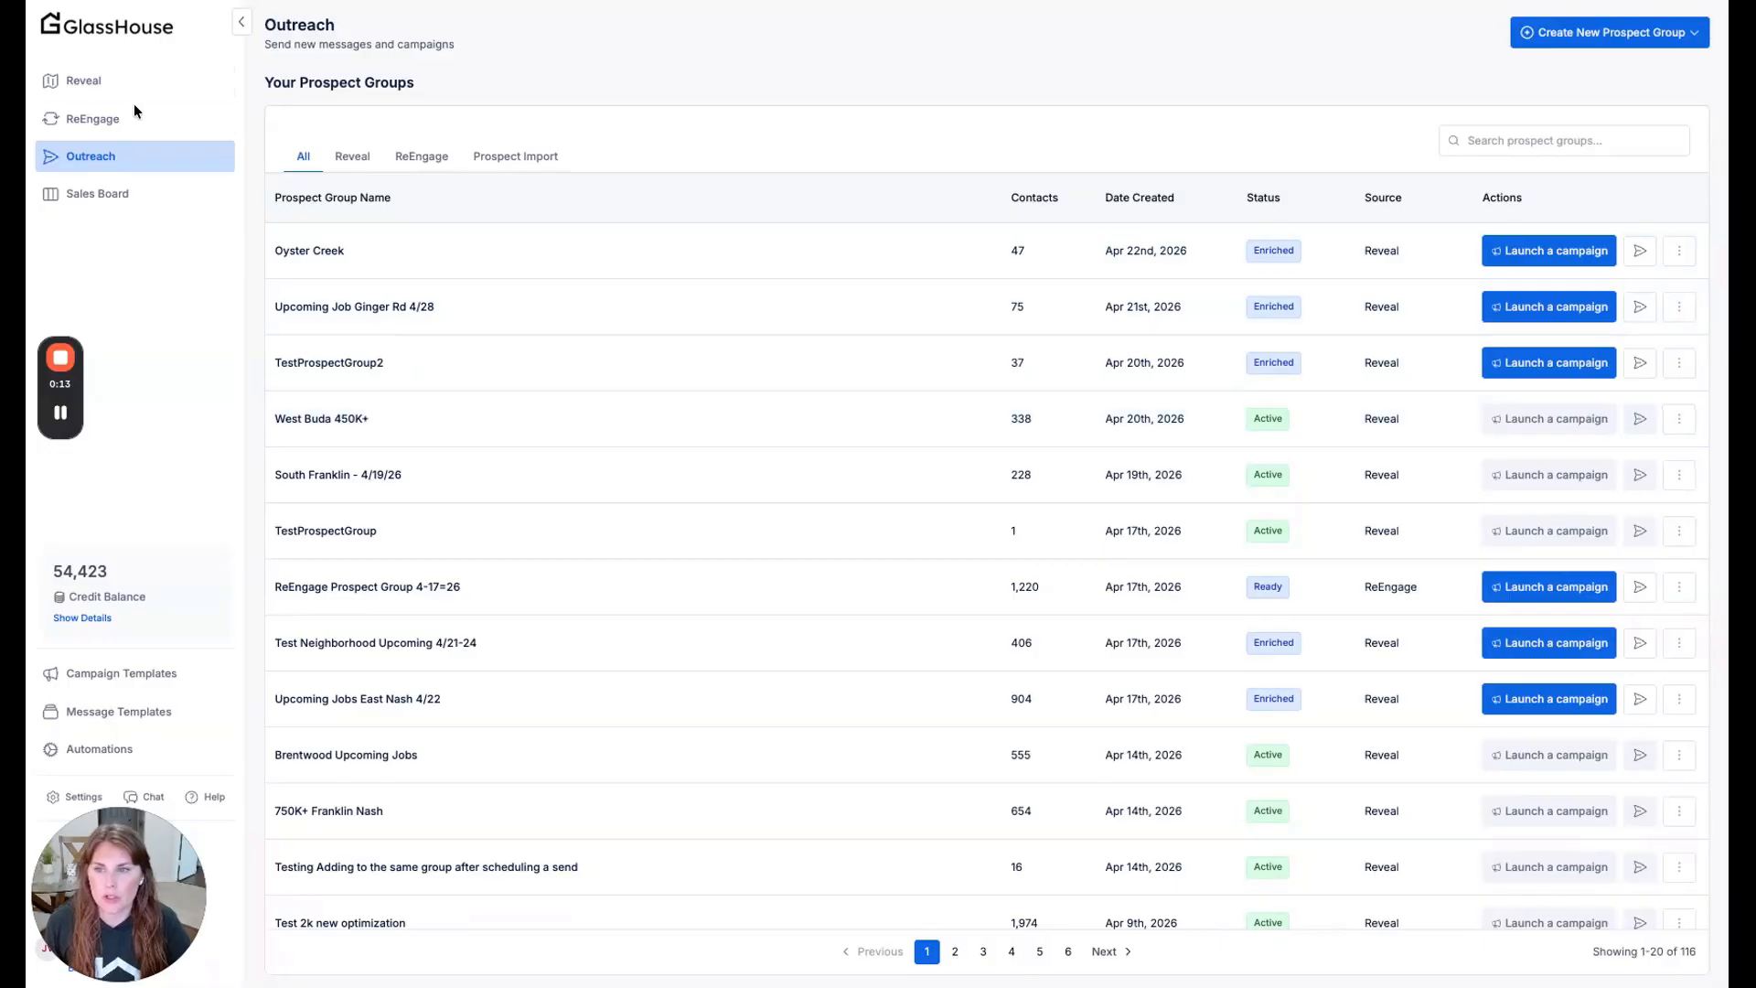
- Browse the list of prospect groups, check its second page, and return to the first page
scroll(598, 260, down, 1)
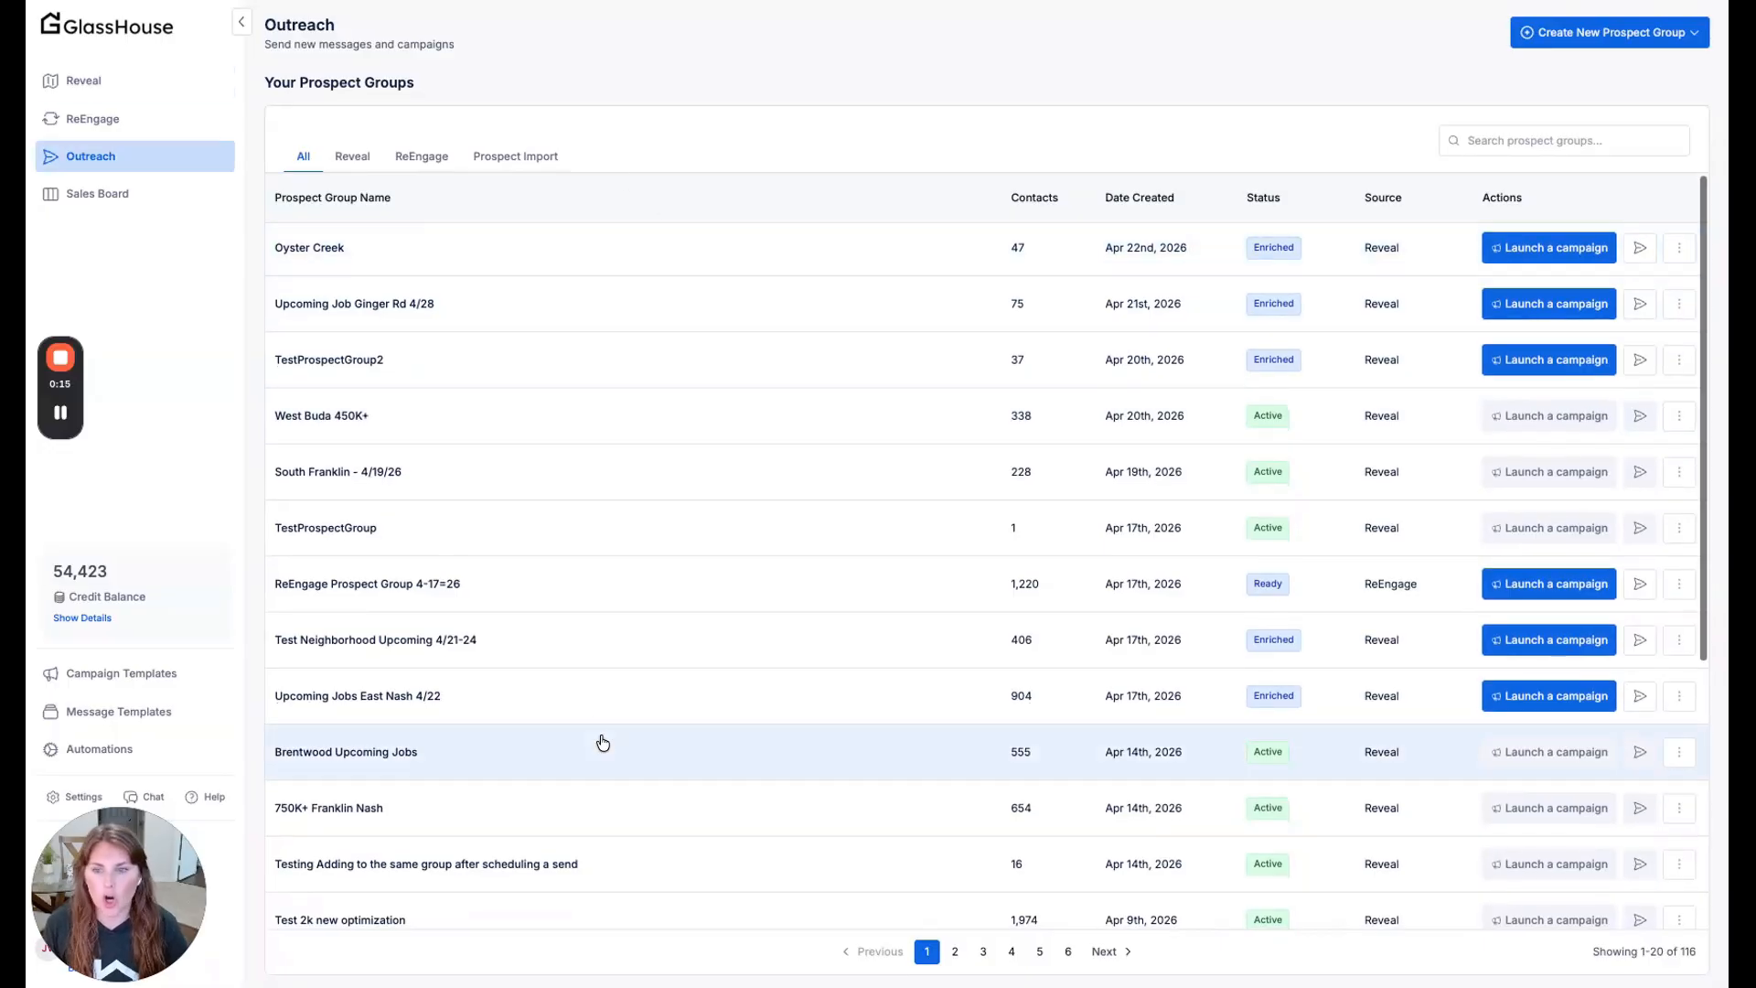
scroll(546, 737, down, 4)
scroll(546, 722, up, 5)
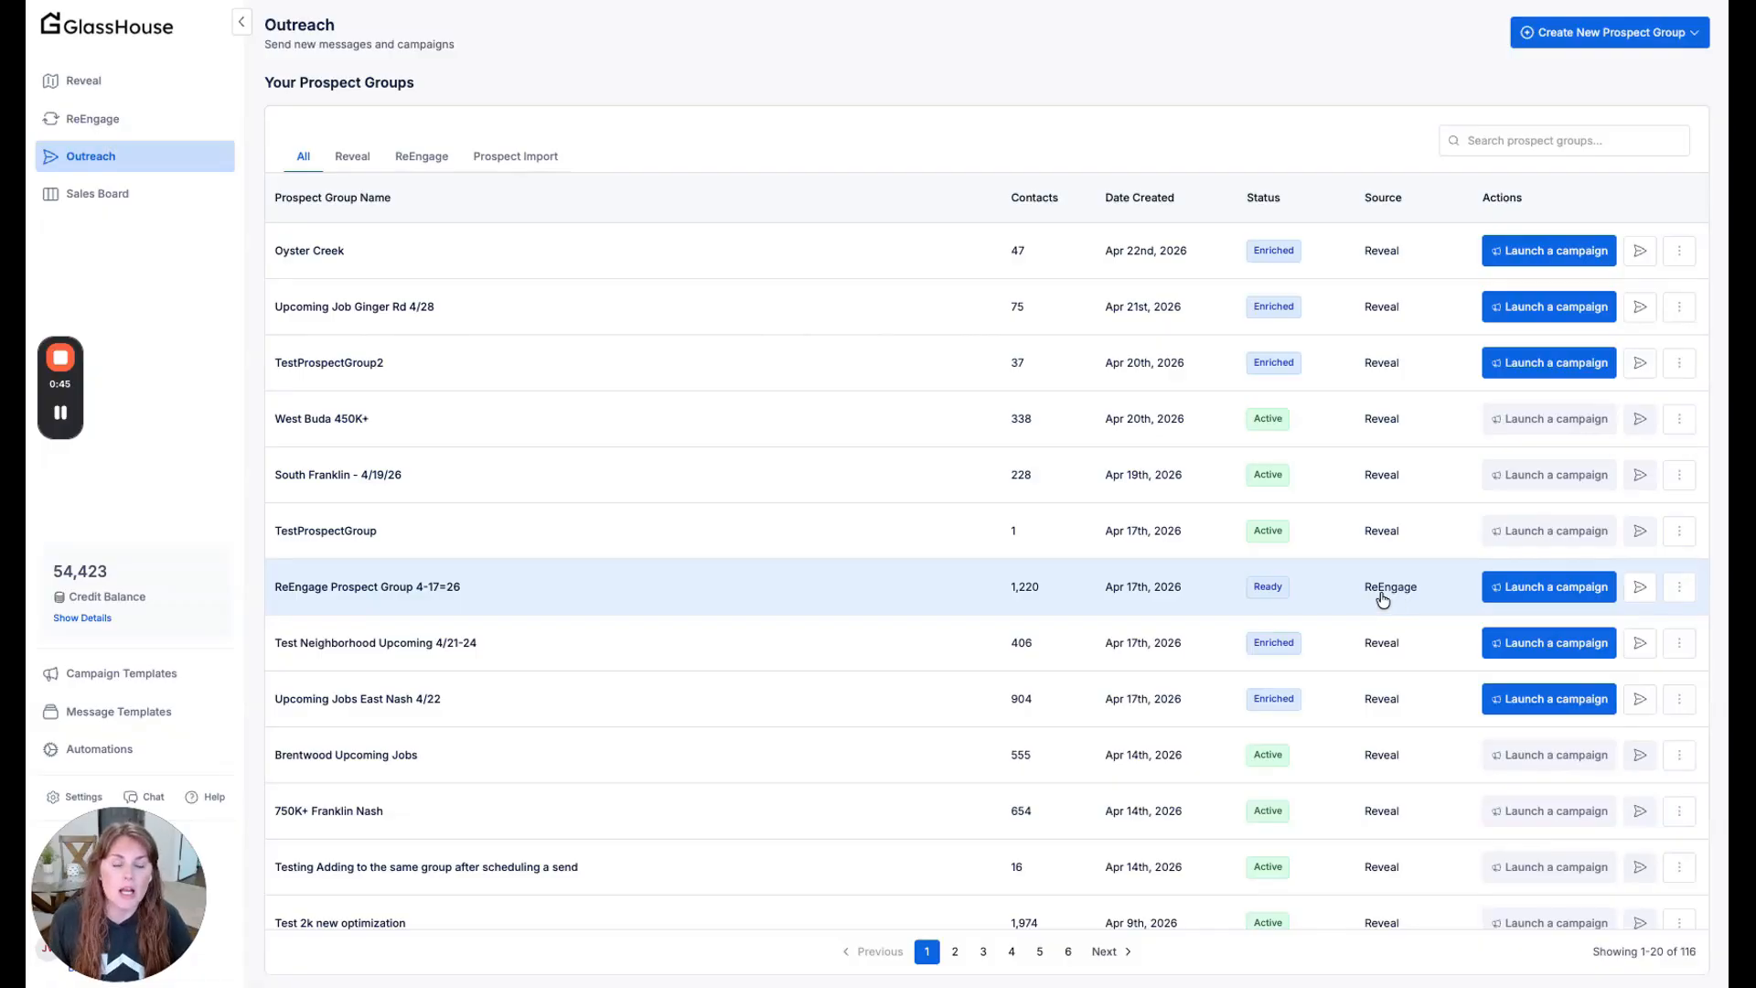
scroll(1208, 609, down, 5)
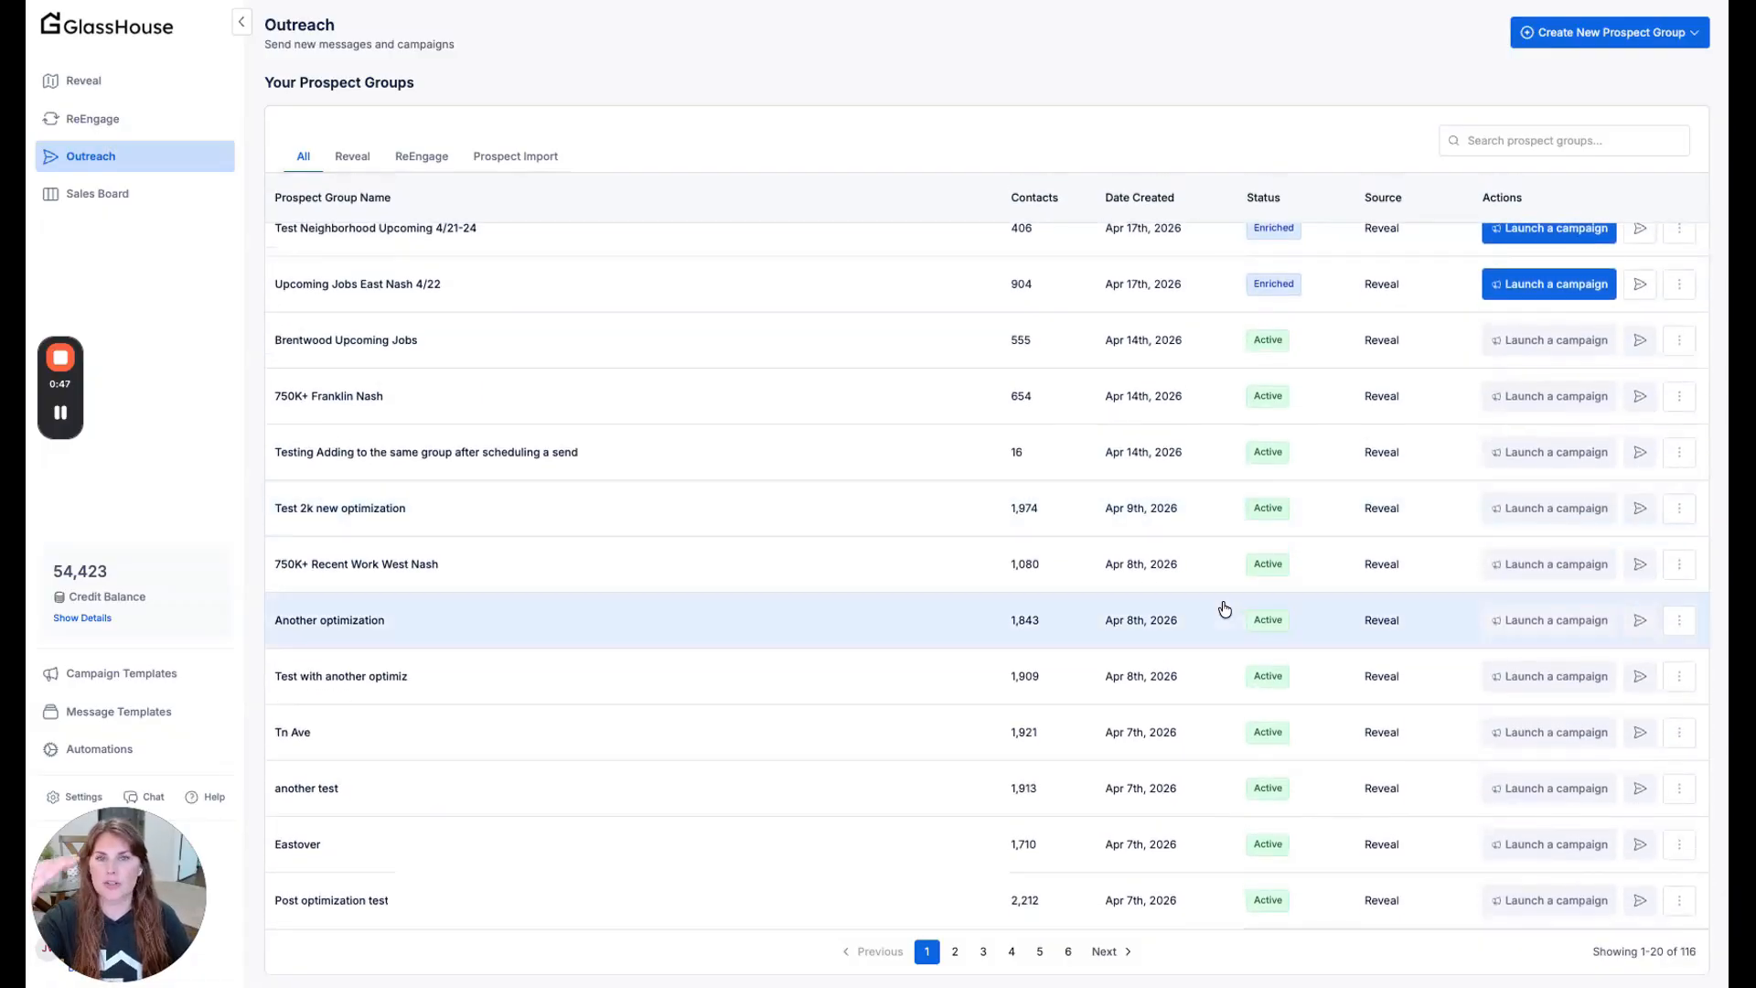
click(955, 953)
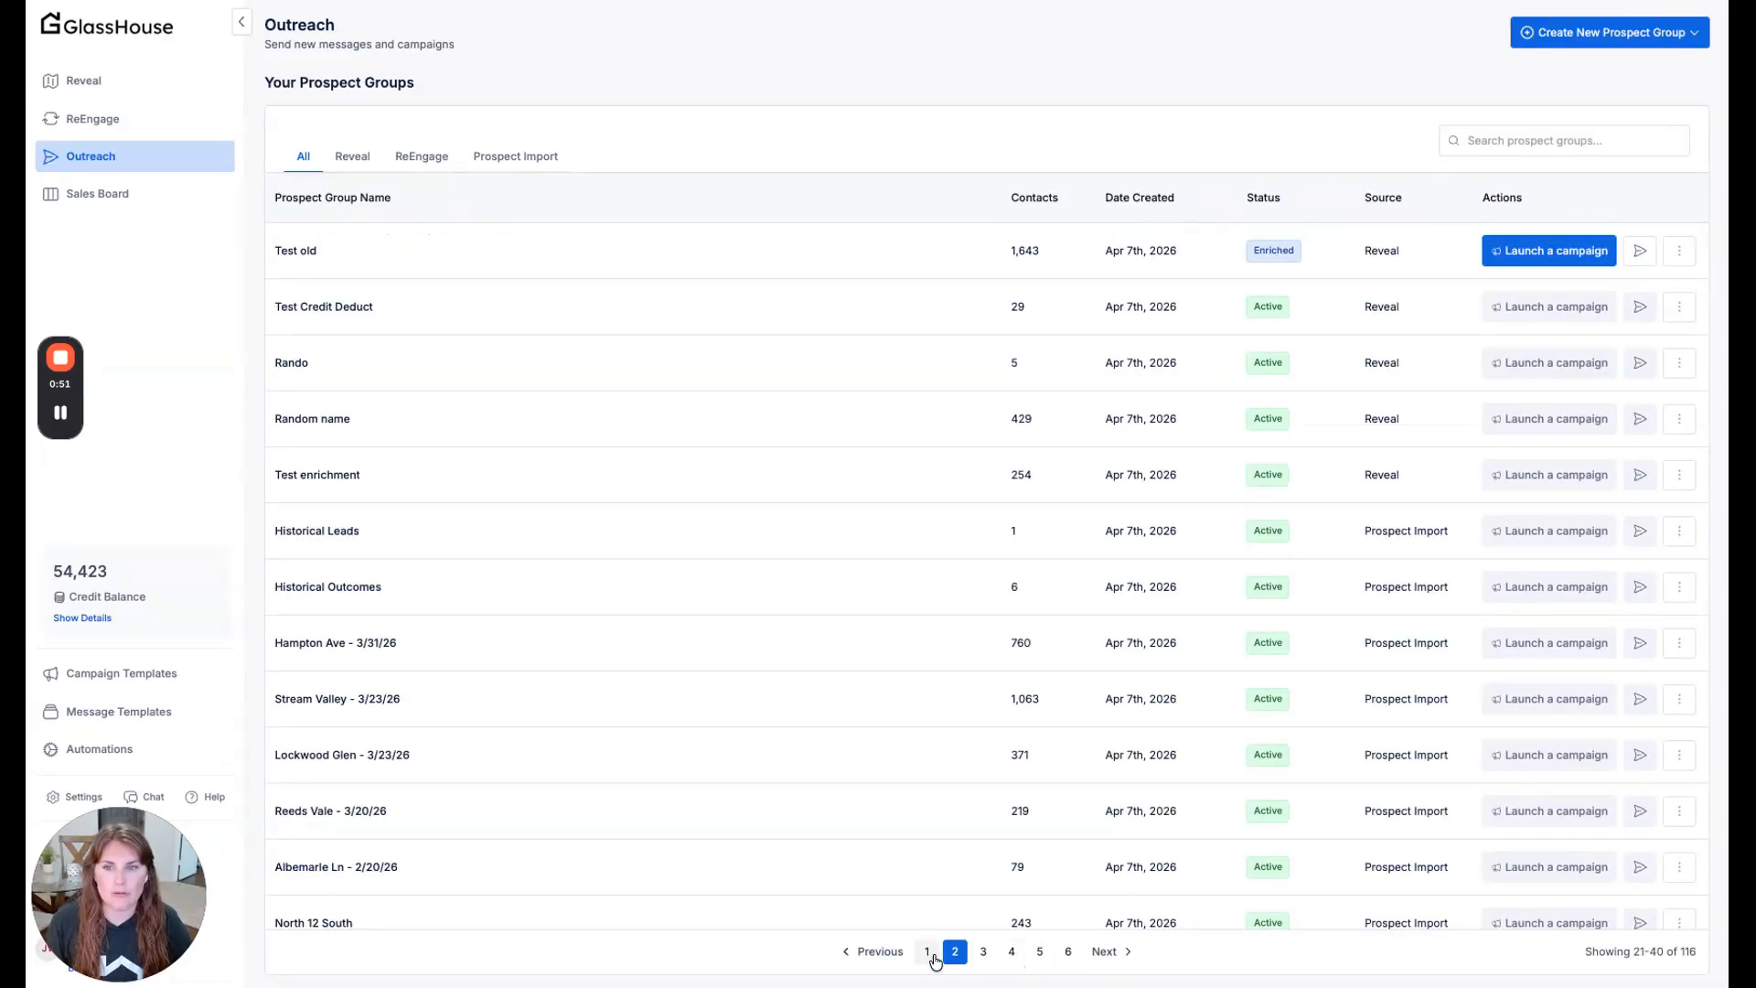
click(927, 952)
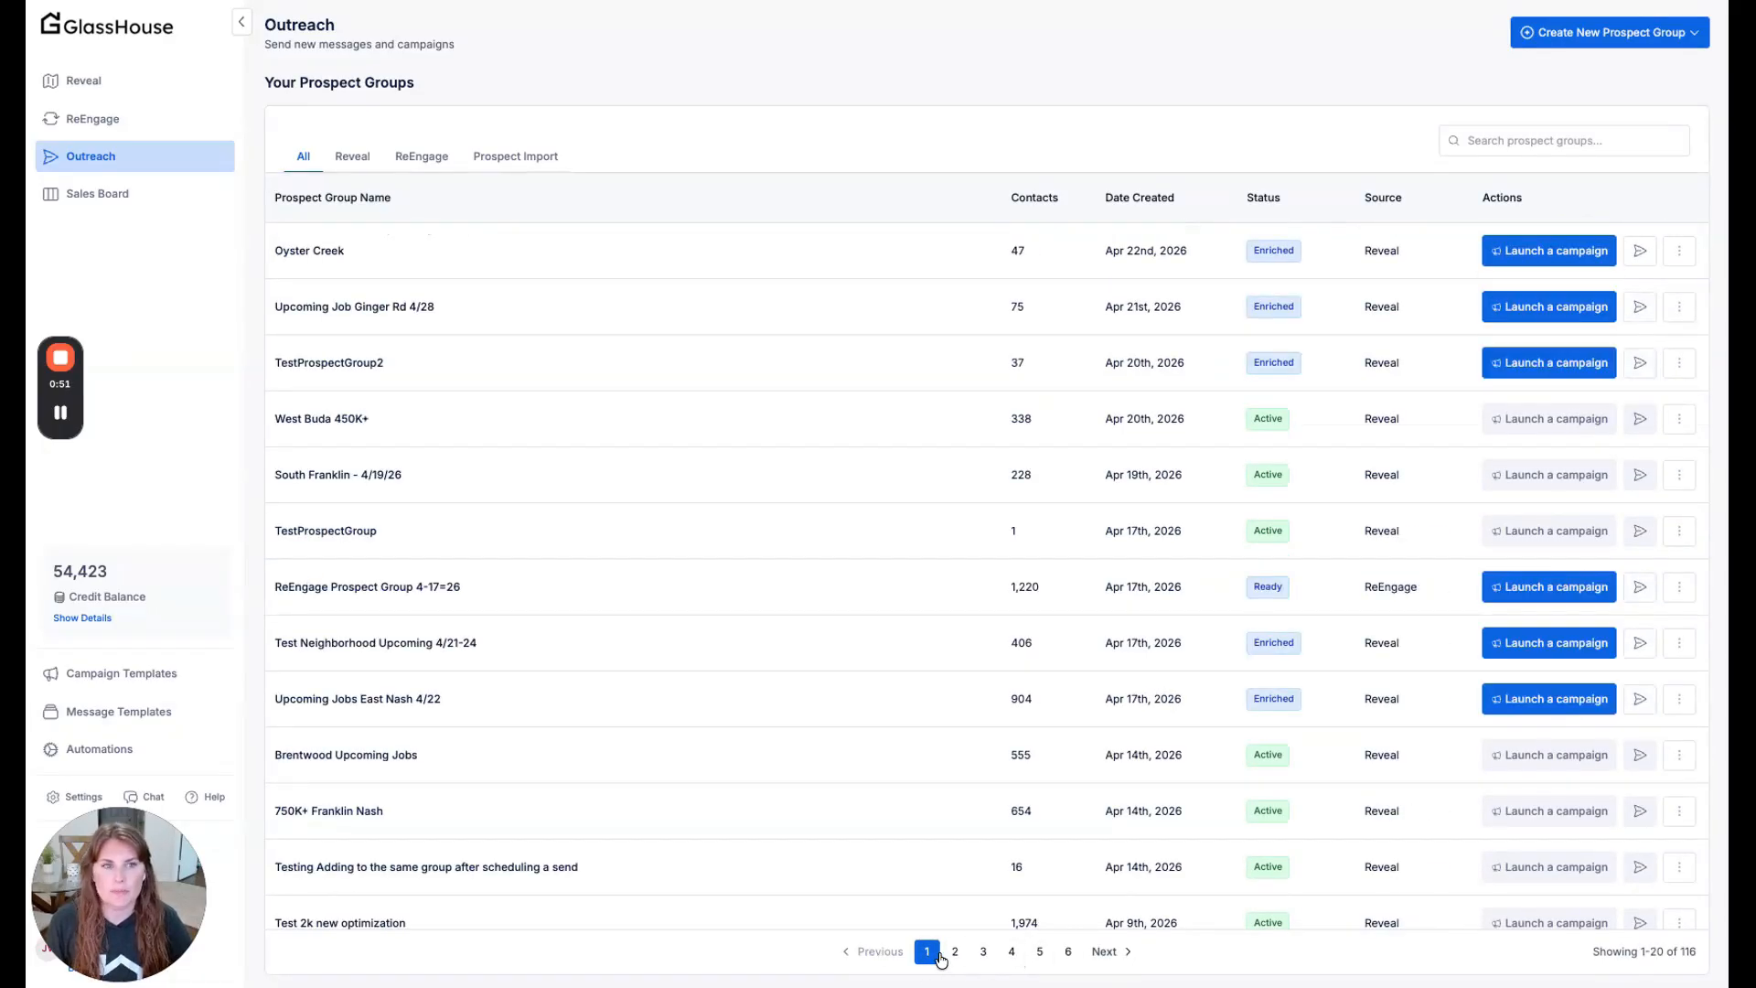
- Filter the prospect groups by Reveal, ReEngage and Prospect Import in turn, and show all groups again
click(353, 163)
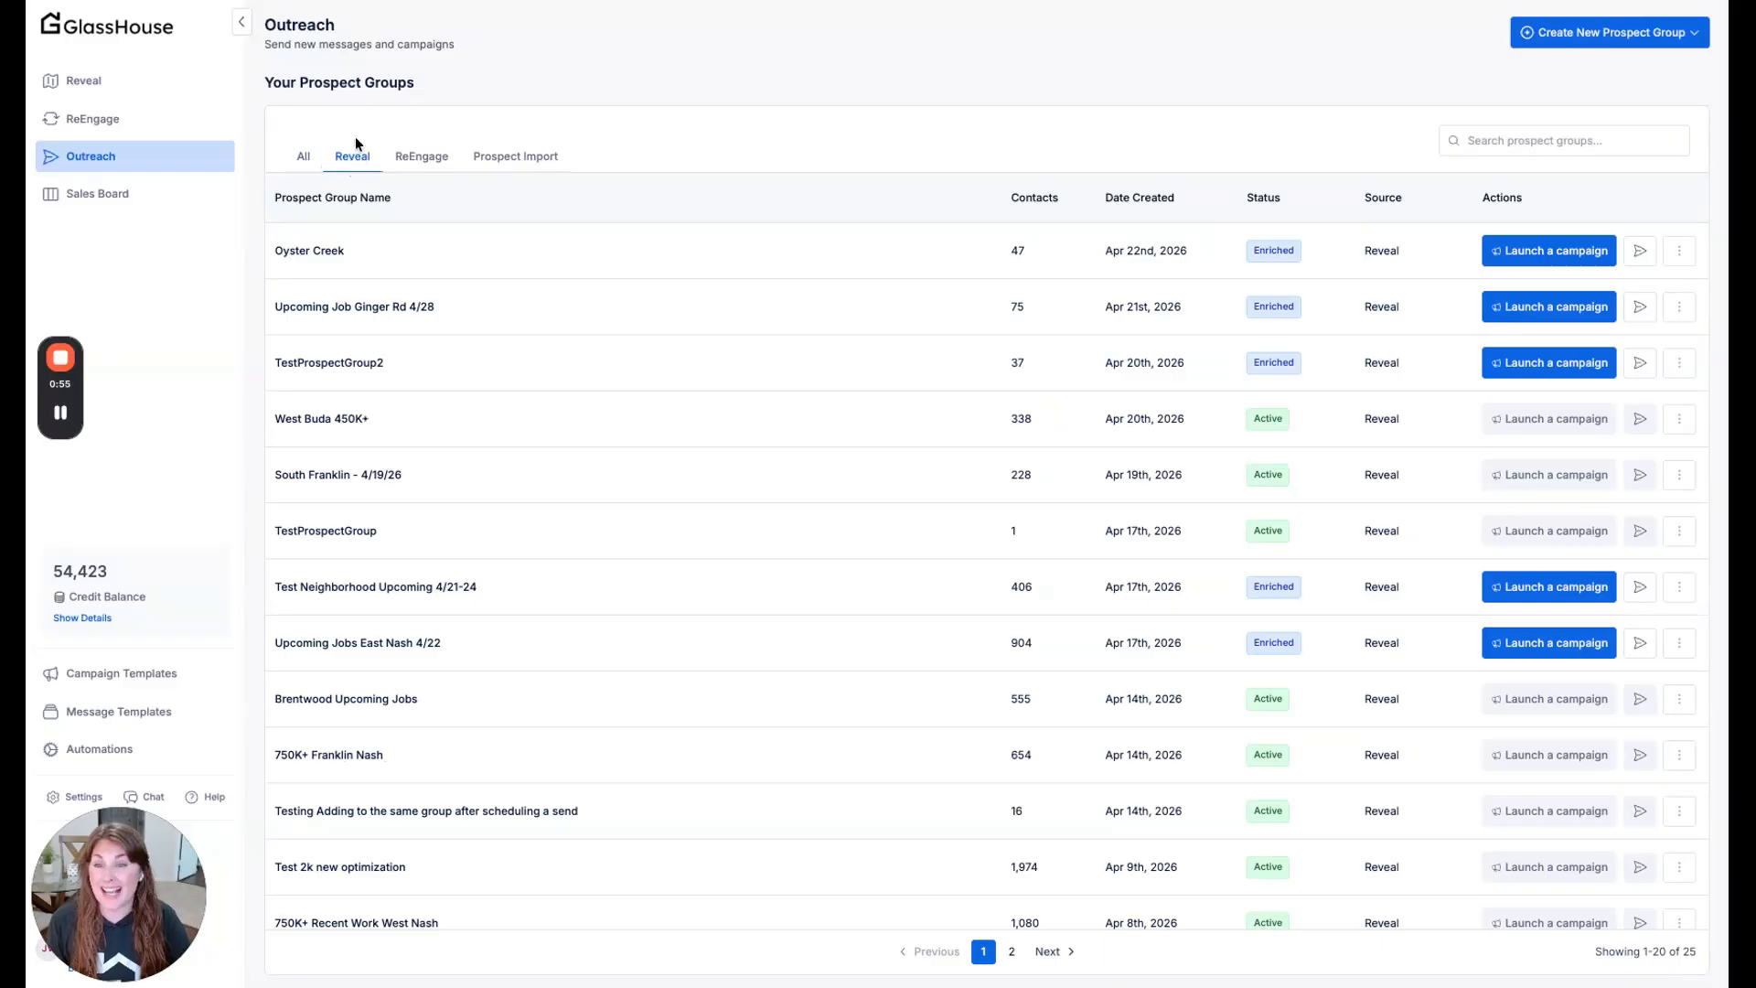
click(433, 164)
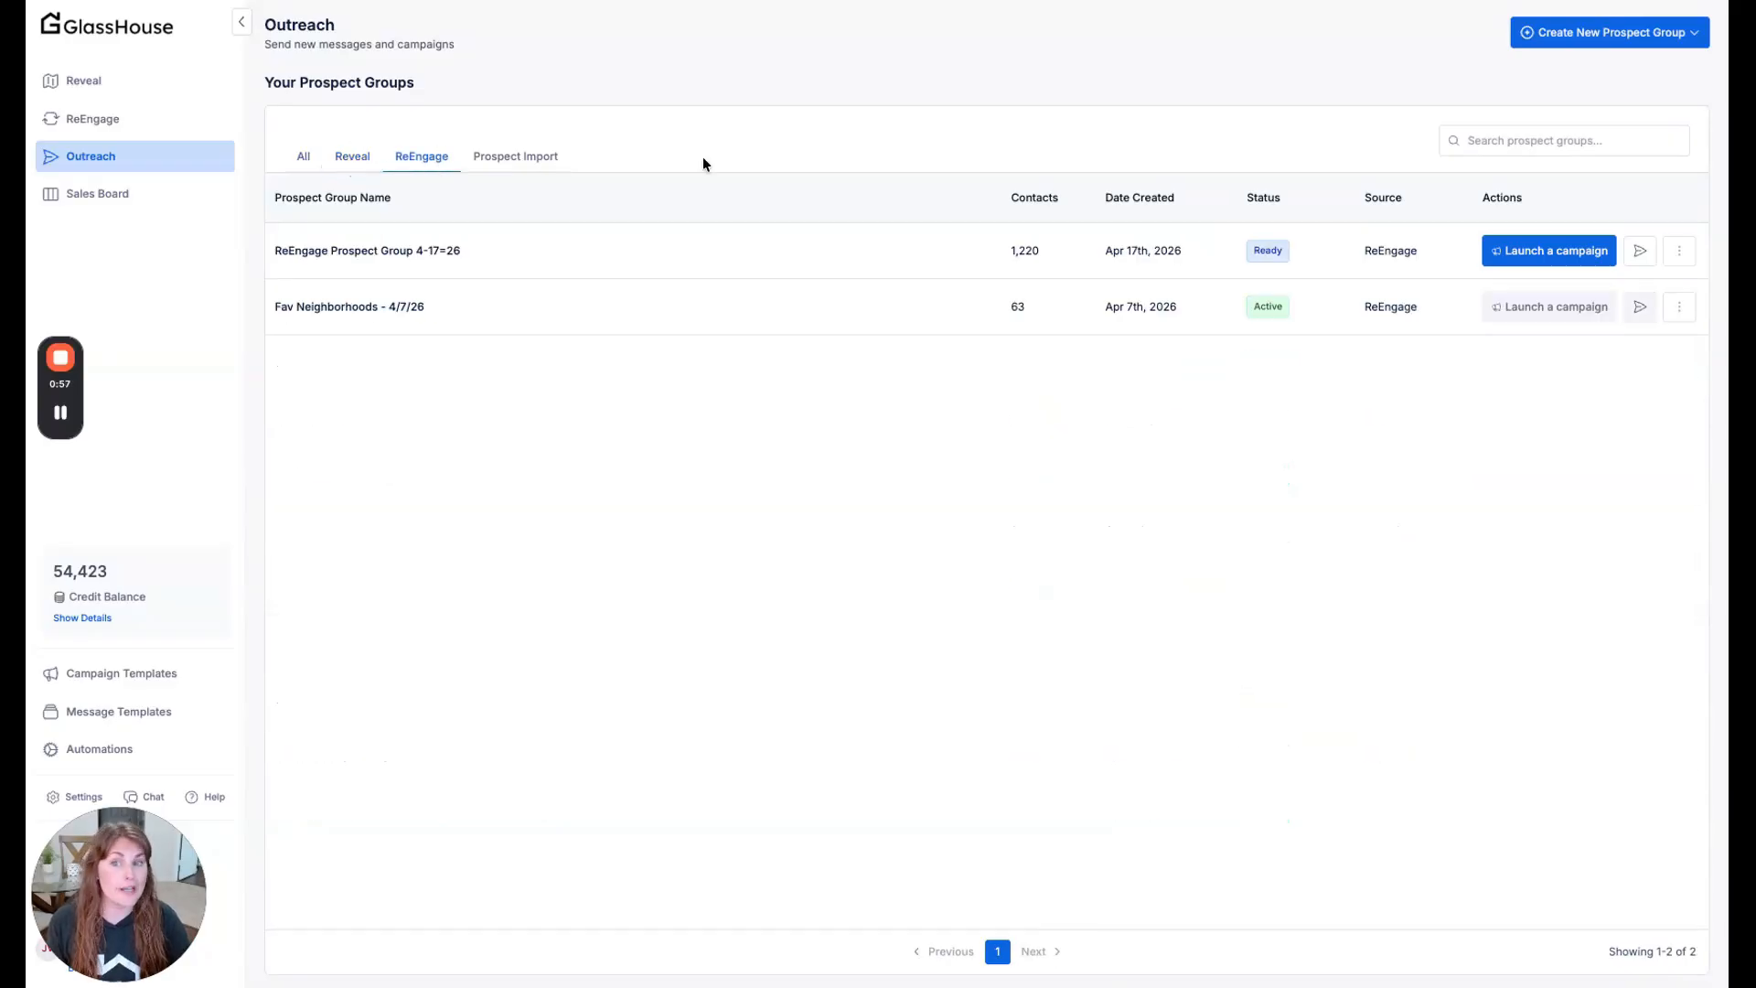
click(540, 161)
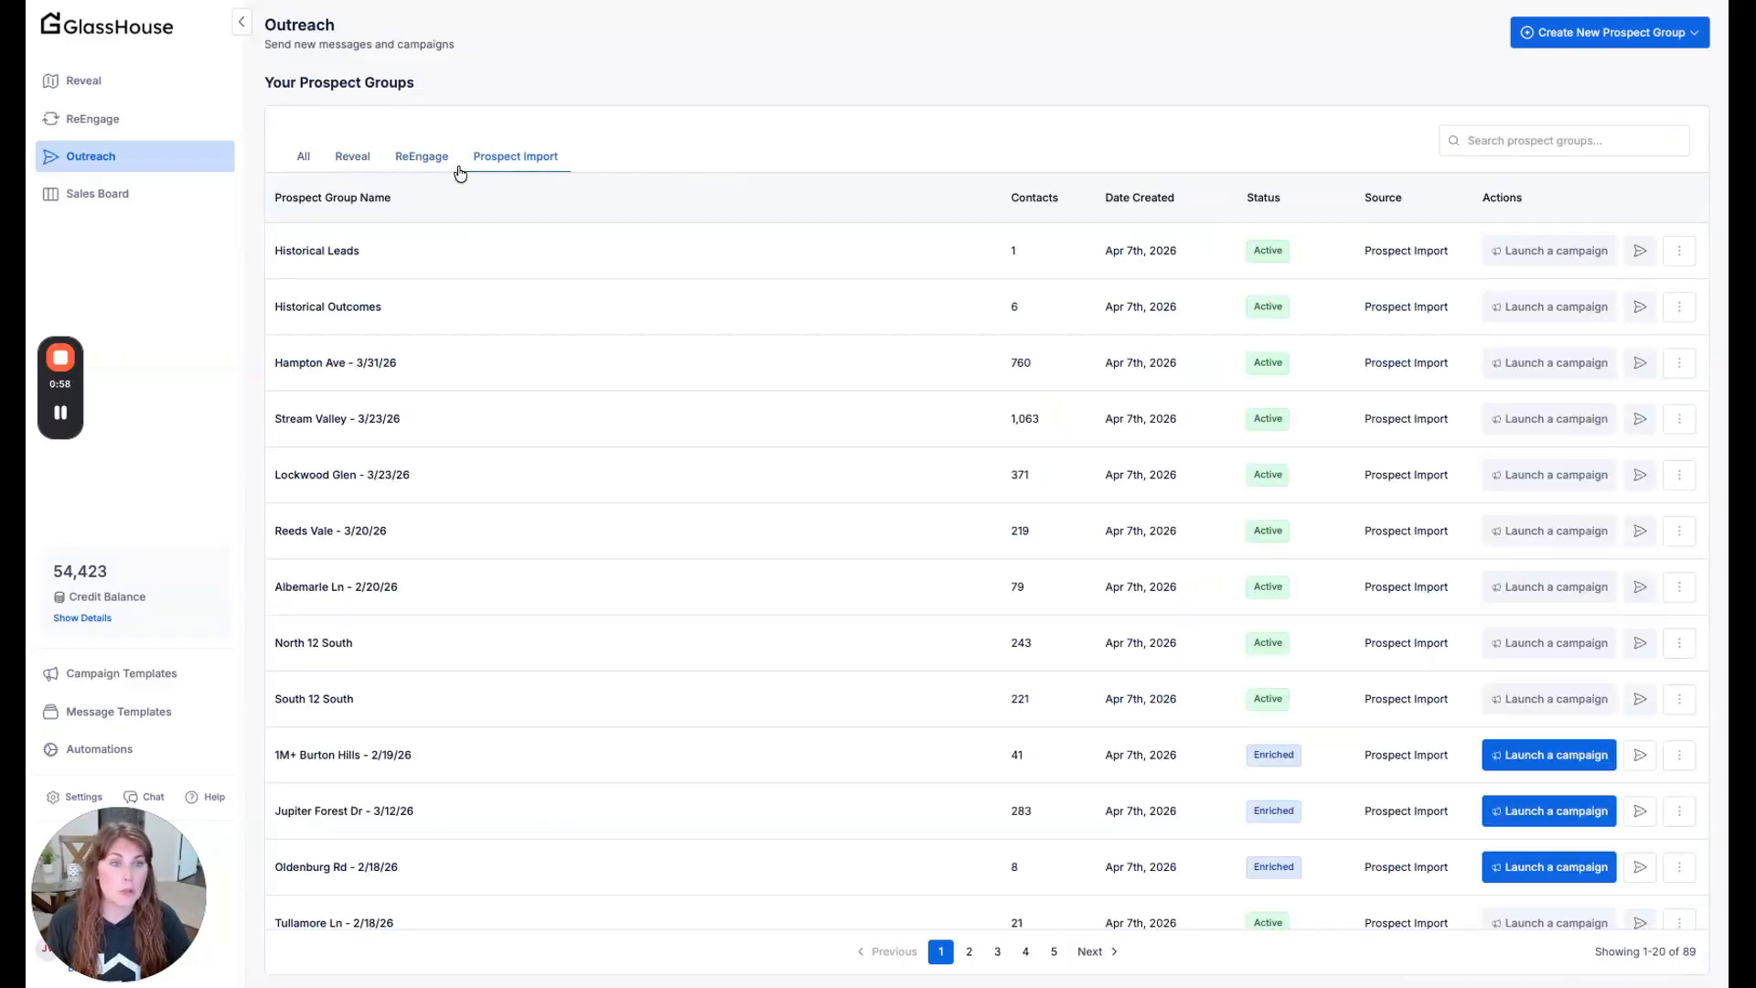
click(309, 164)
- Examine the contacts in the Oyster Creek prospect group, including their phone and email counts, and close the list
click(1558, 149)
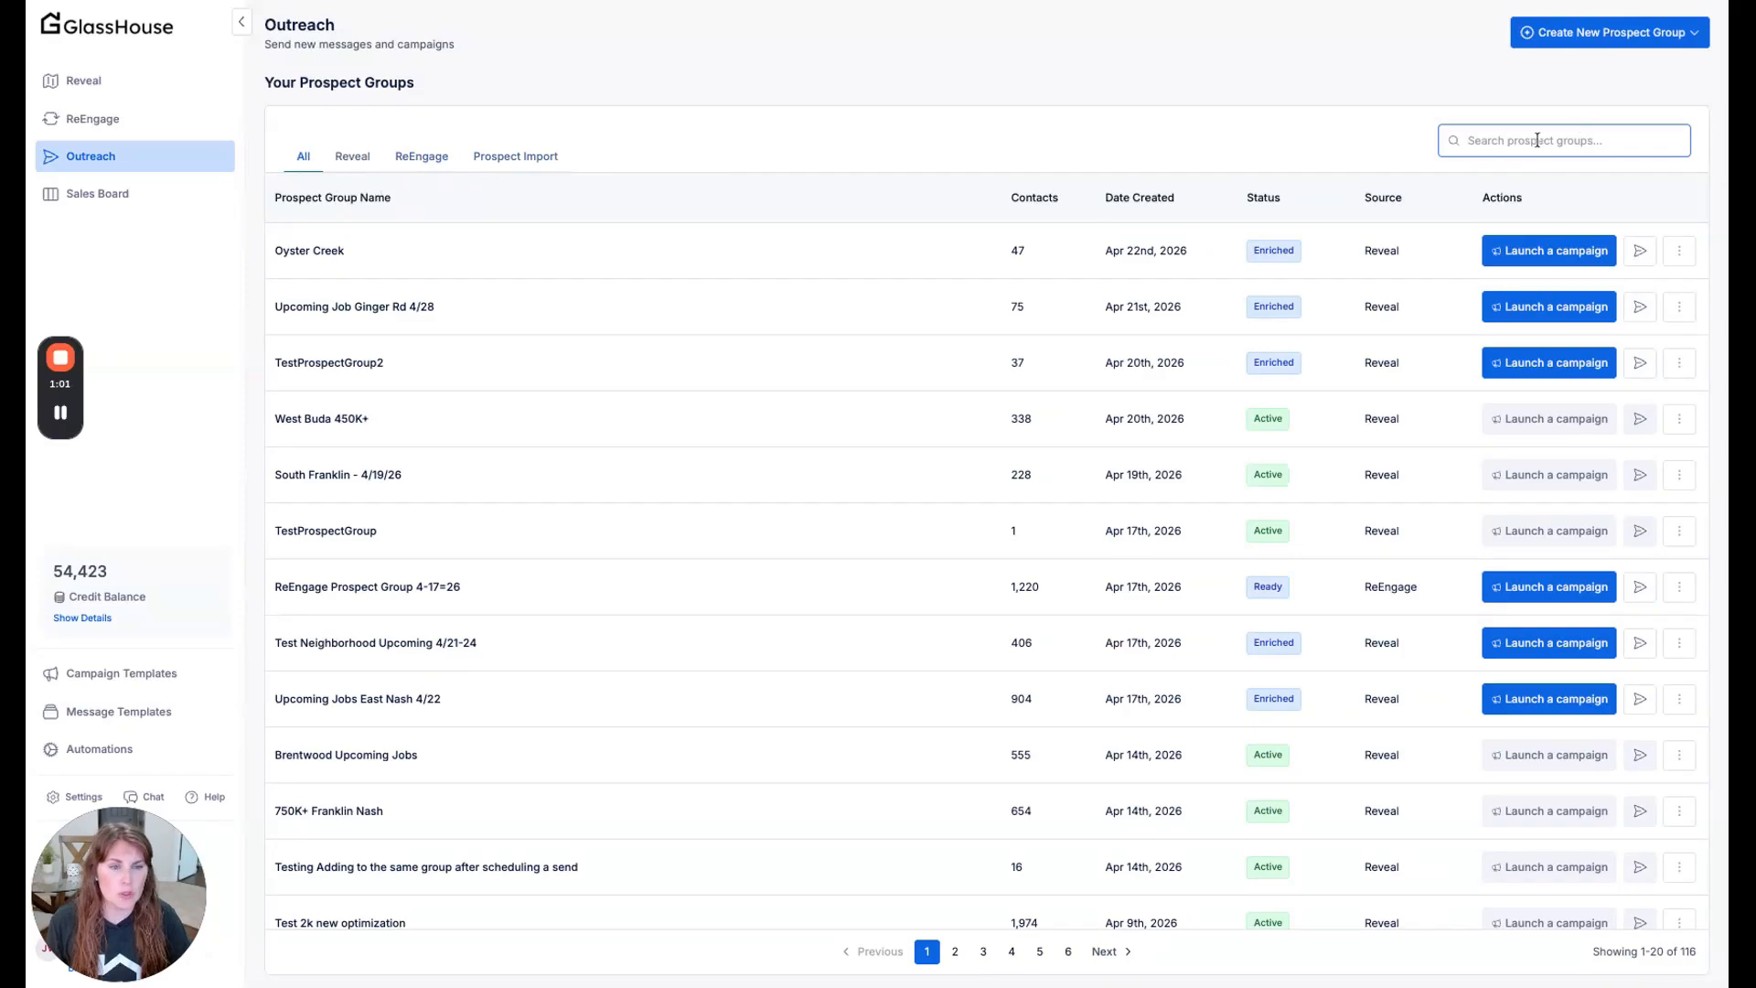
click(1391, 107)
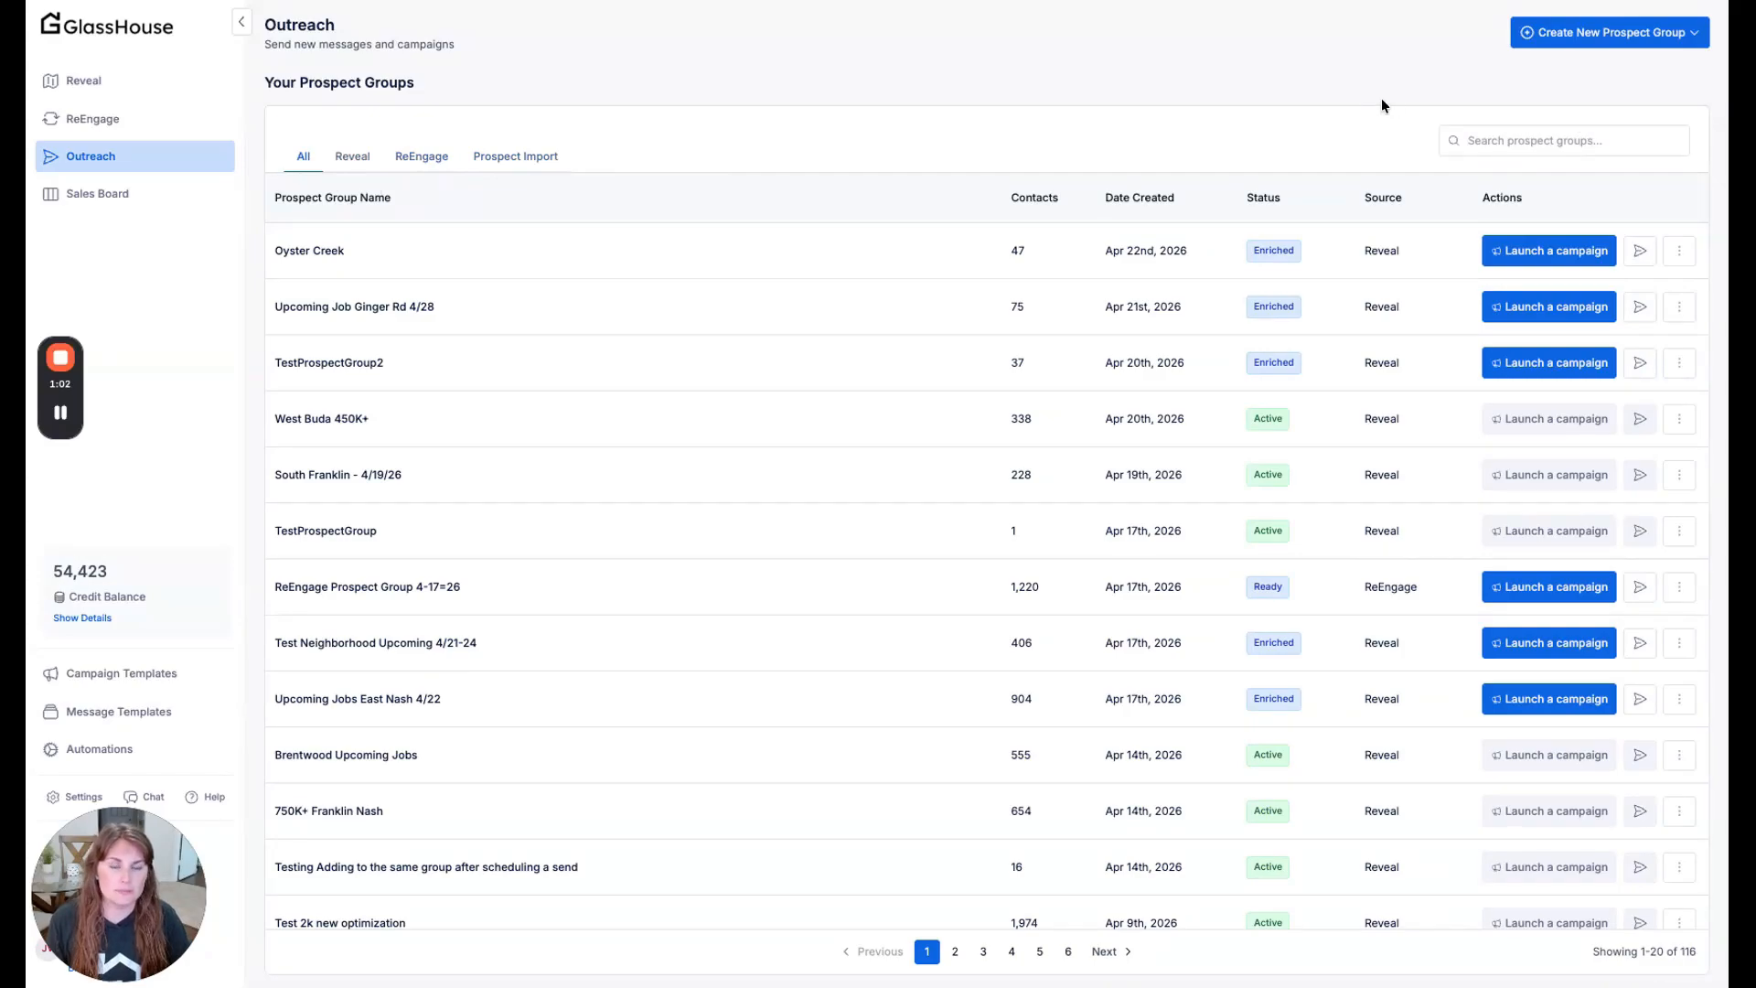
click(311, 261)
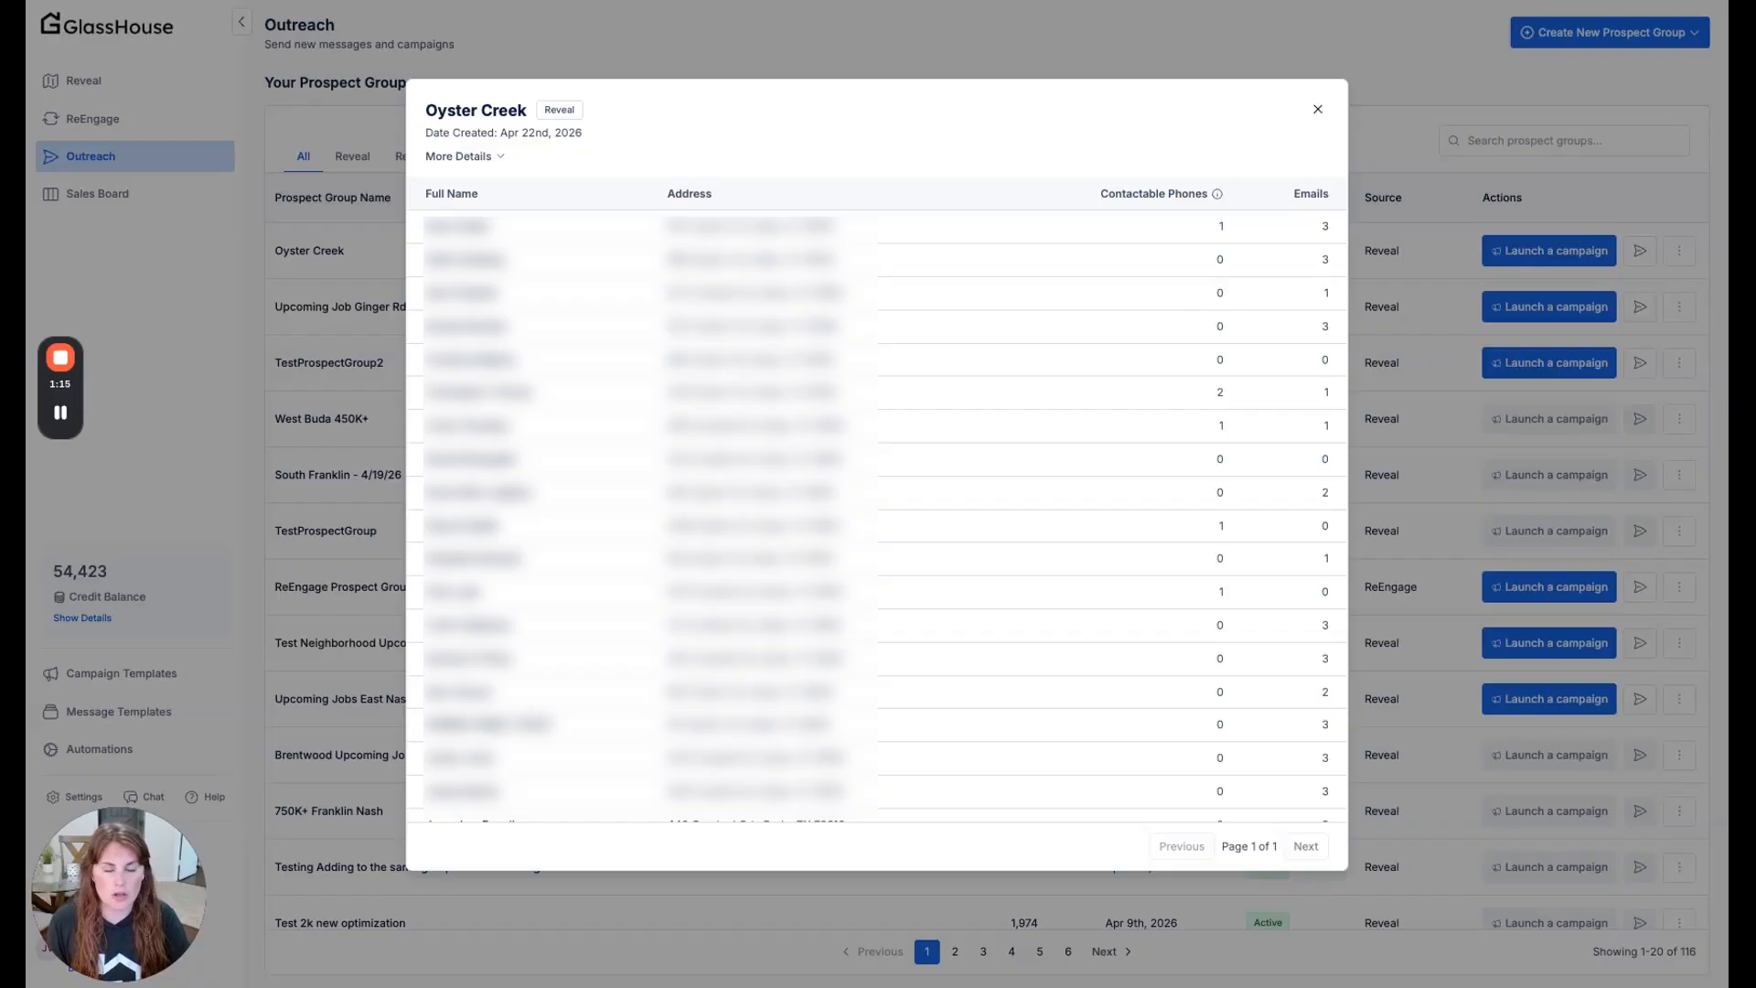
click(1318, 109)
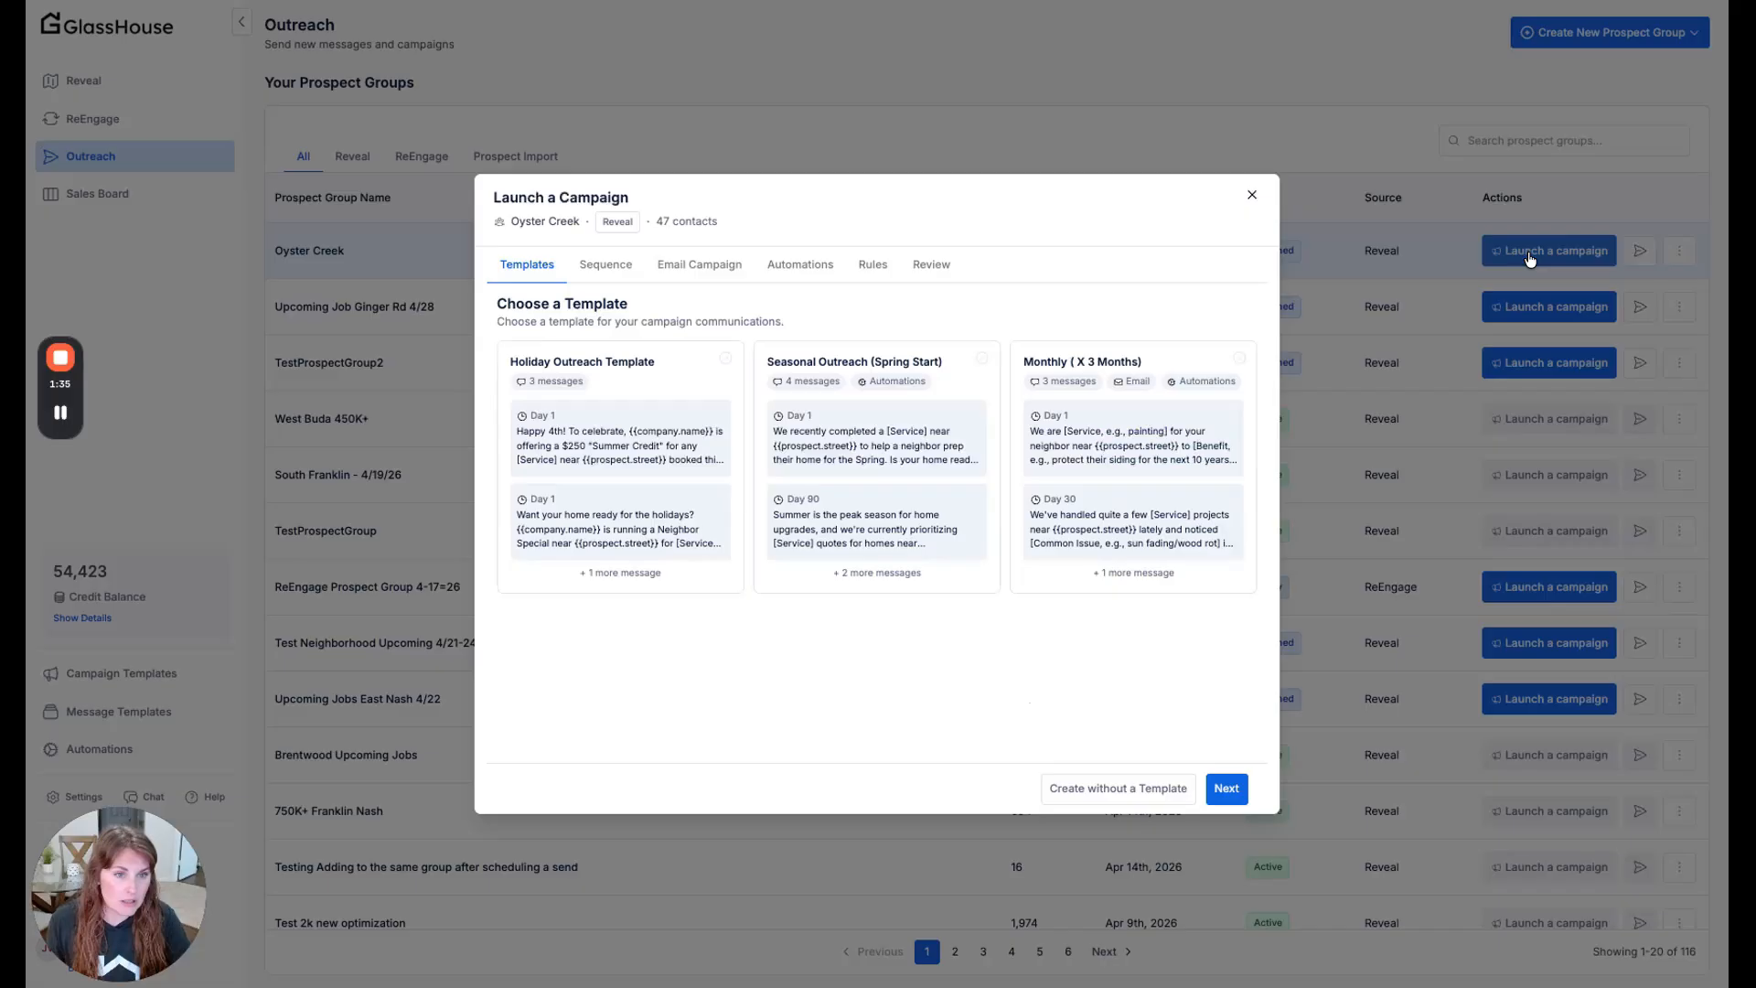
- Start a campaign for the Oyster Creek group using the Monthly ( X 3 Months) template
click(1529, 256)
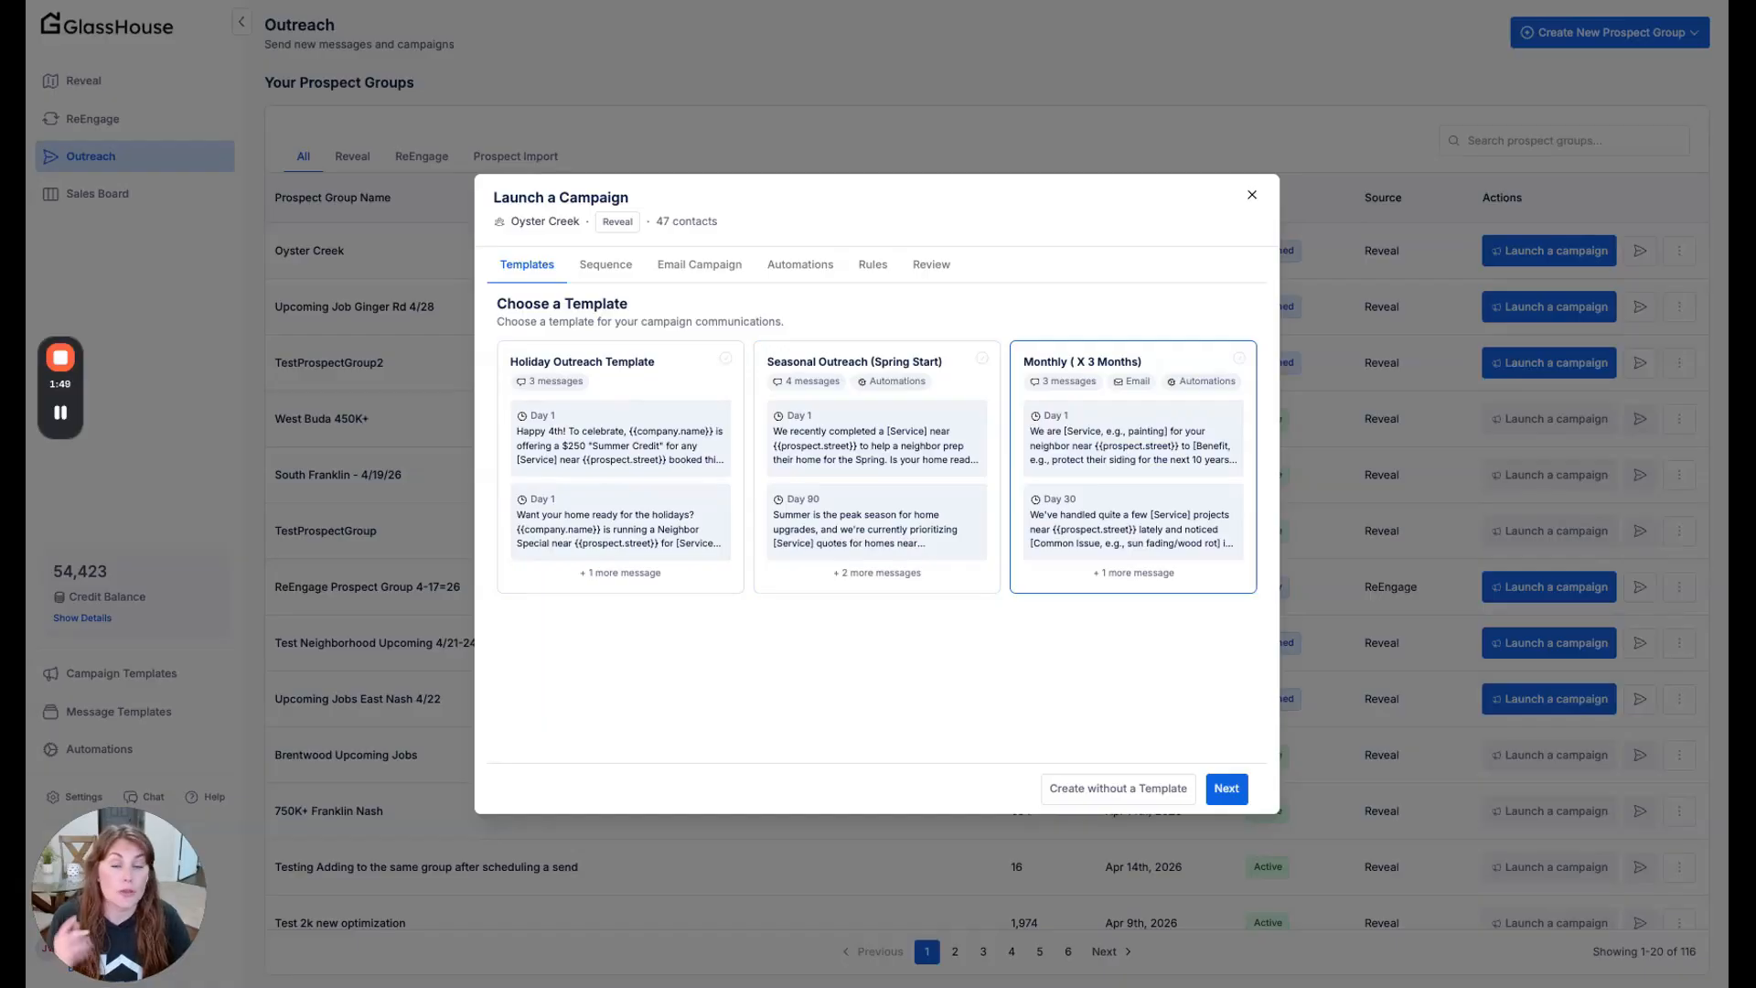
click(1133, 468)
click(1227, 788)
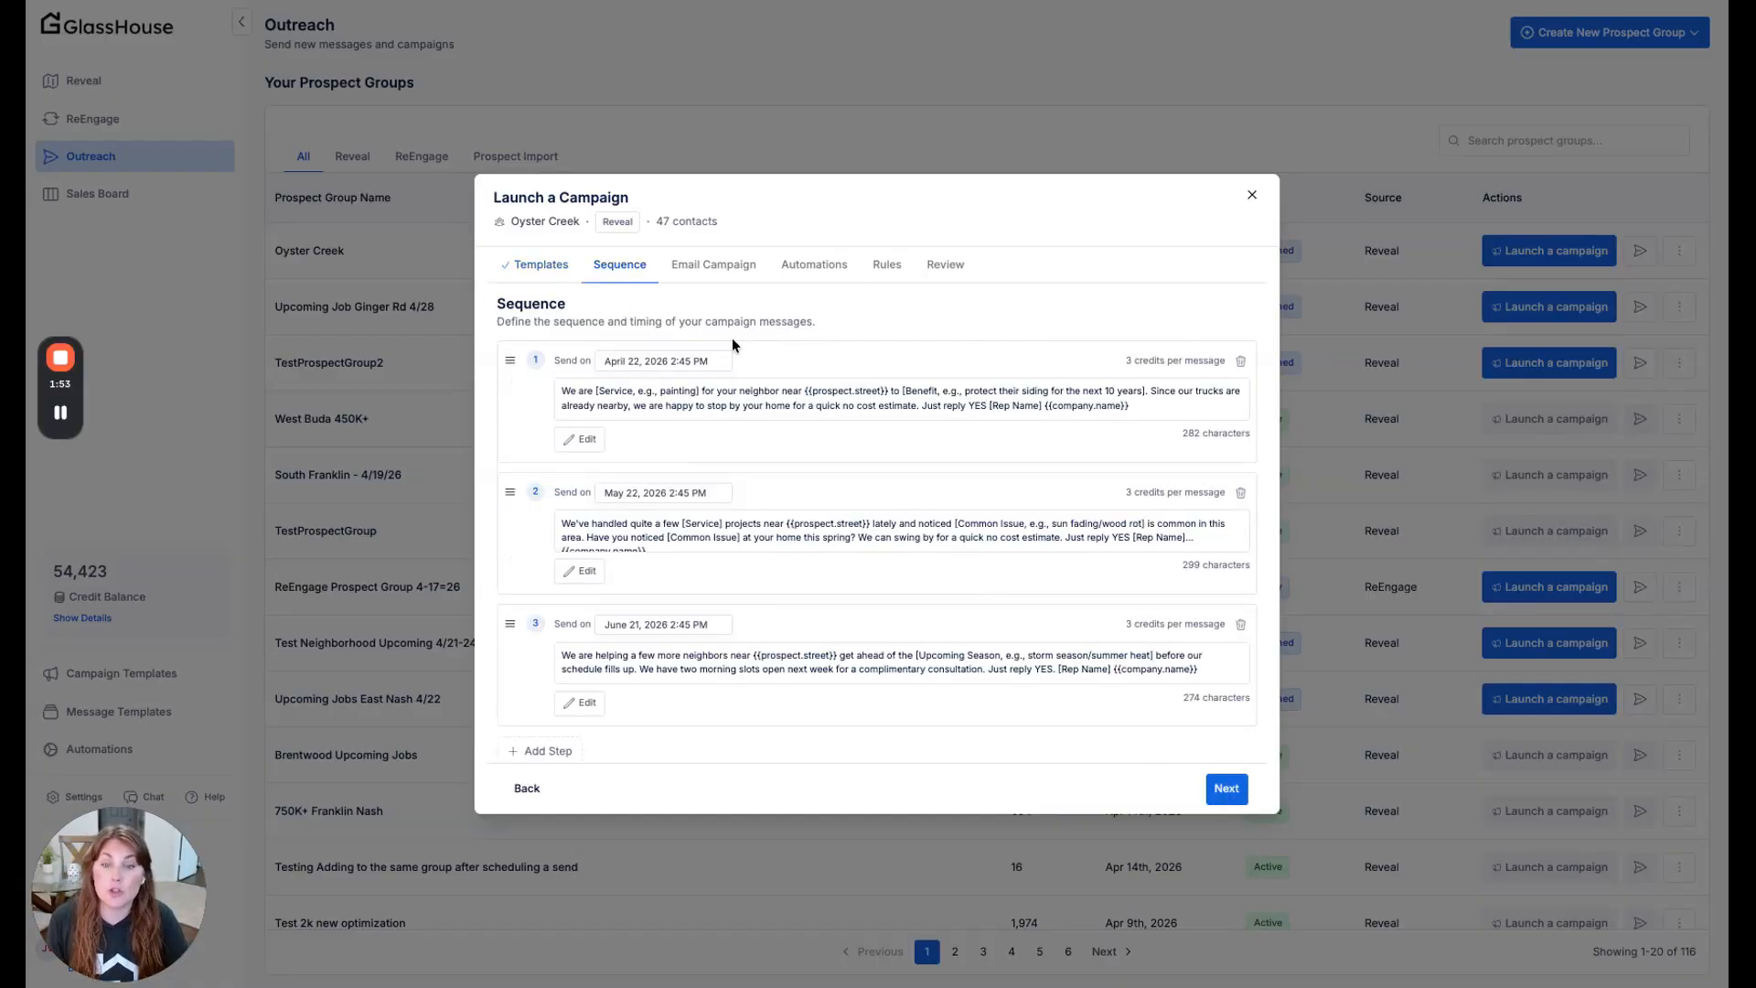
- Schedule the first message of the sequence for April 23, 2026 at 5:00 PM and save it
click(580, 440)
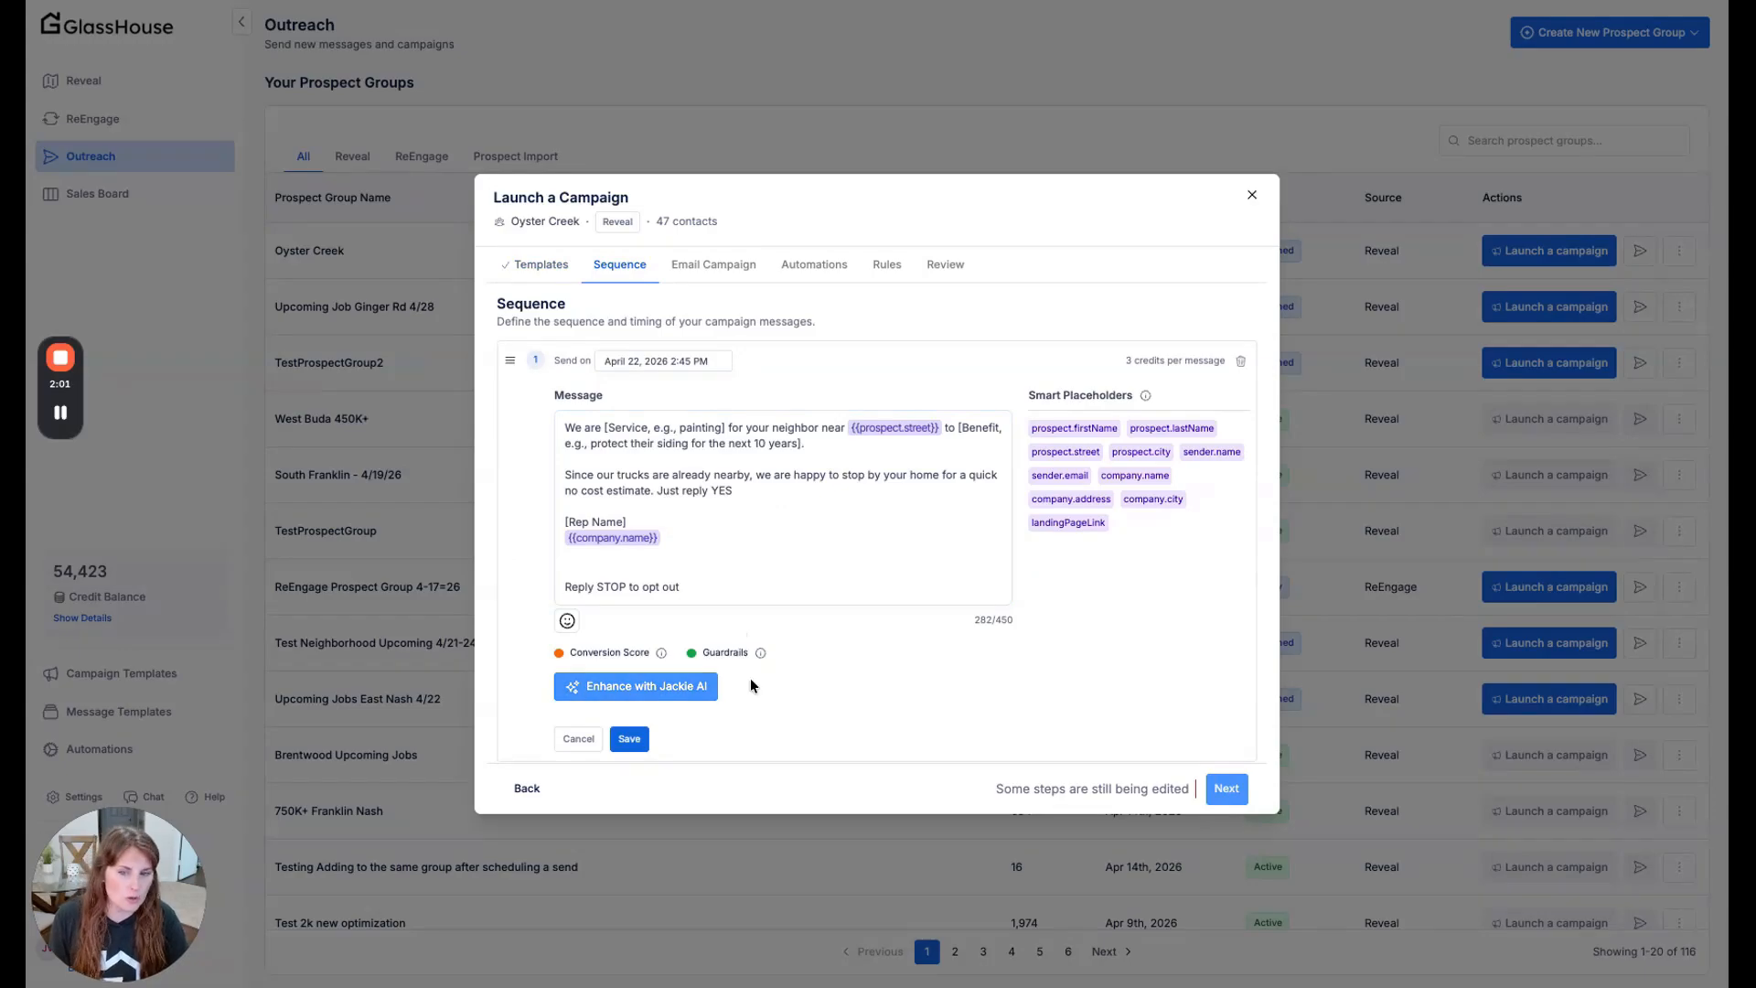
scroll(748, 581, down, 2)
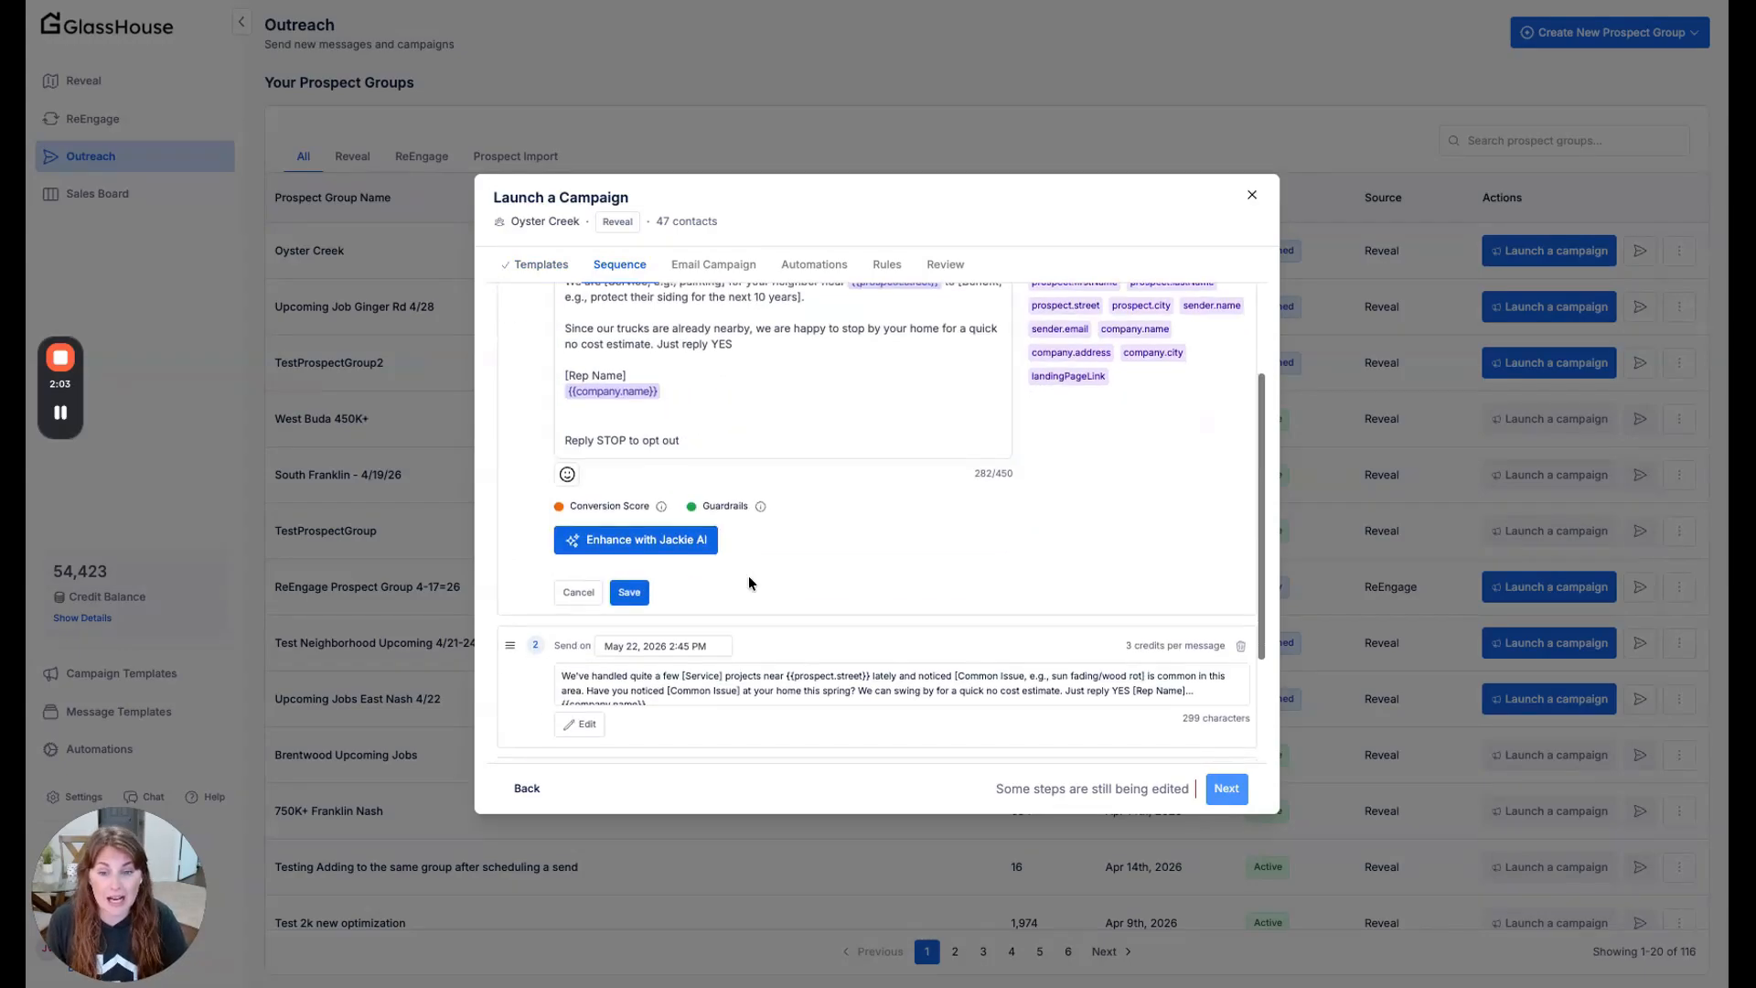
scroll(749, 576, up, 3)
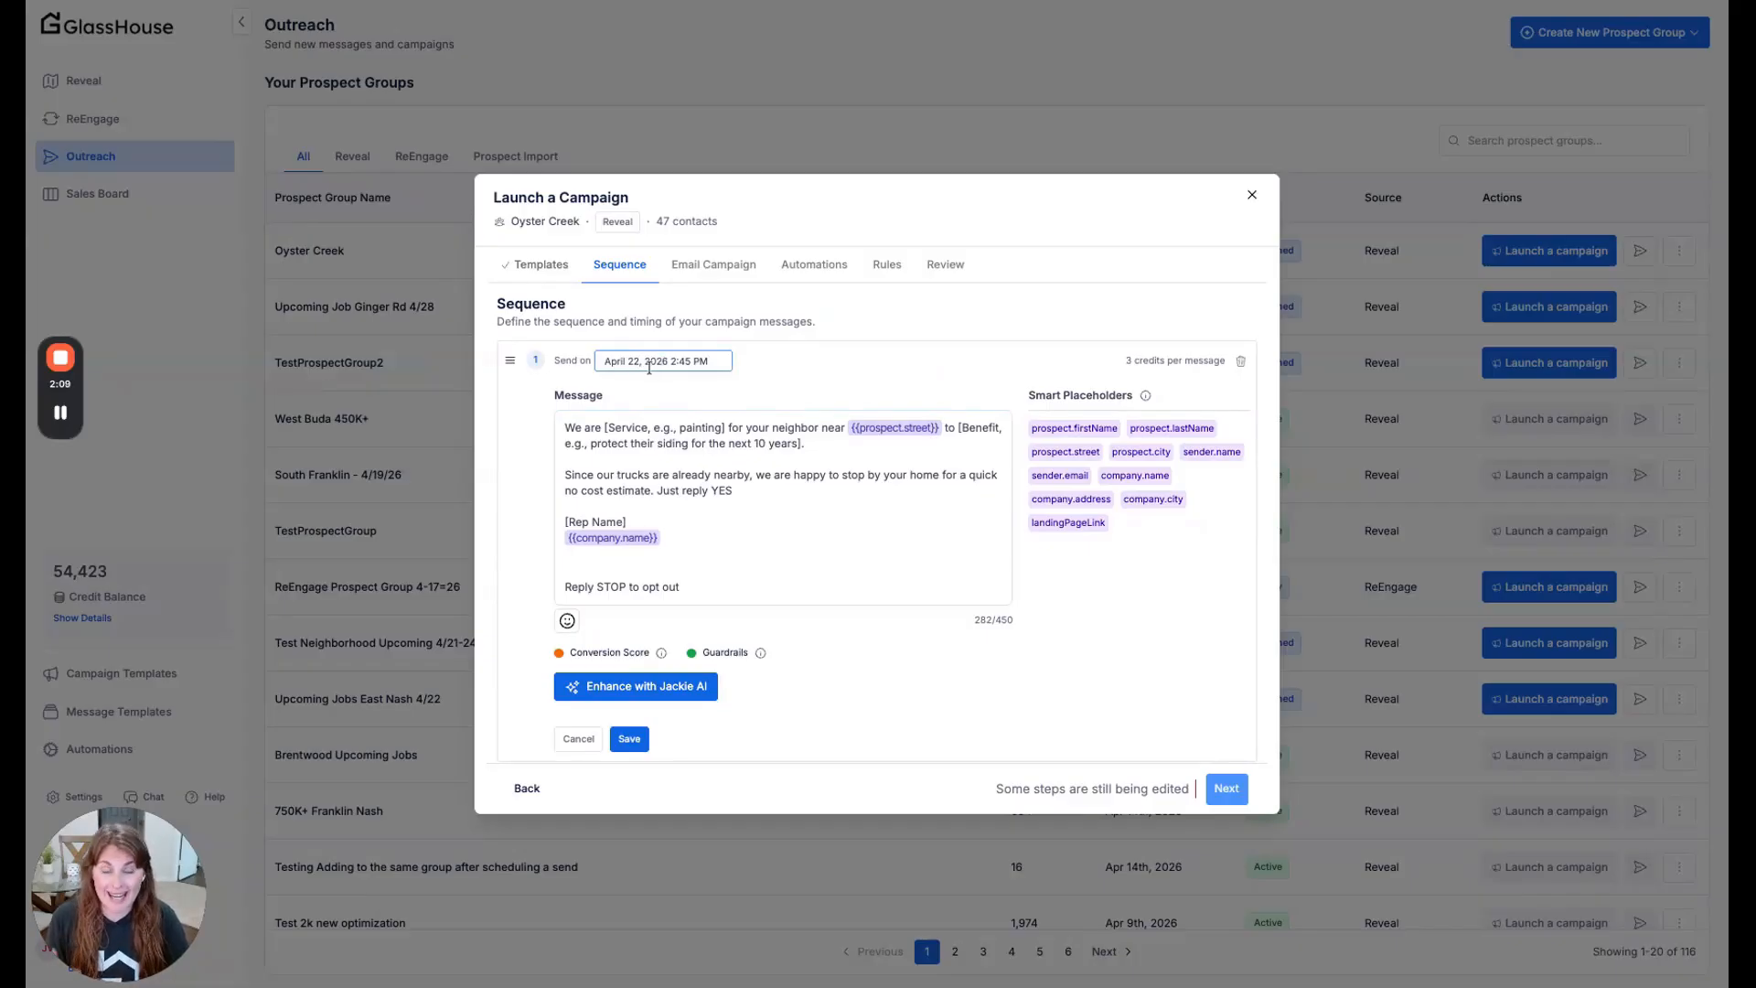
click(650, 367)
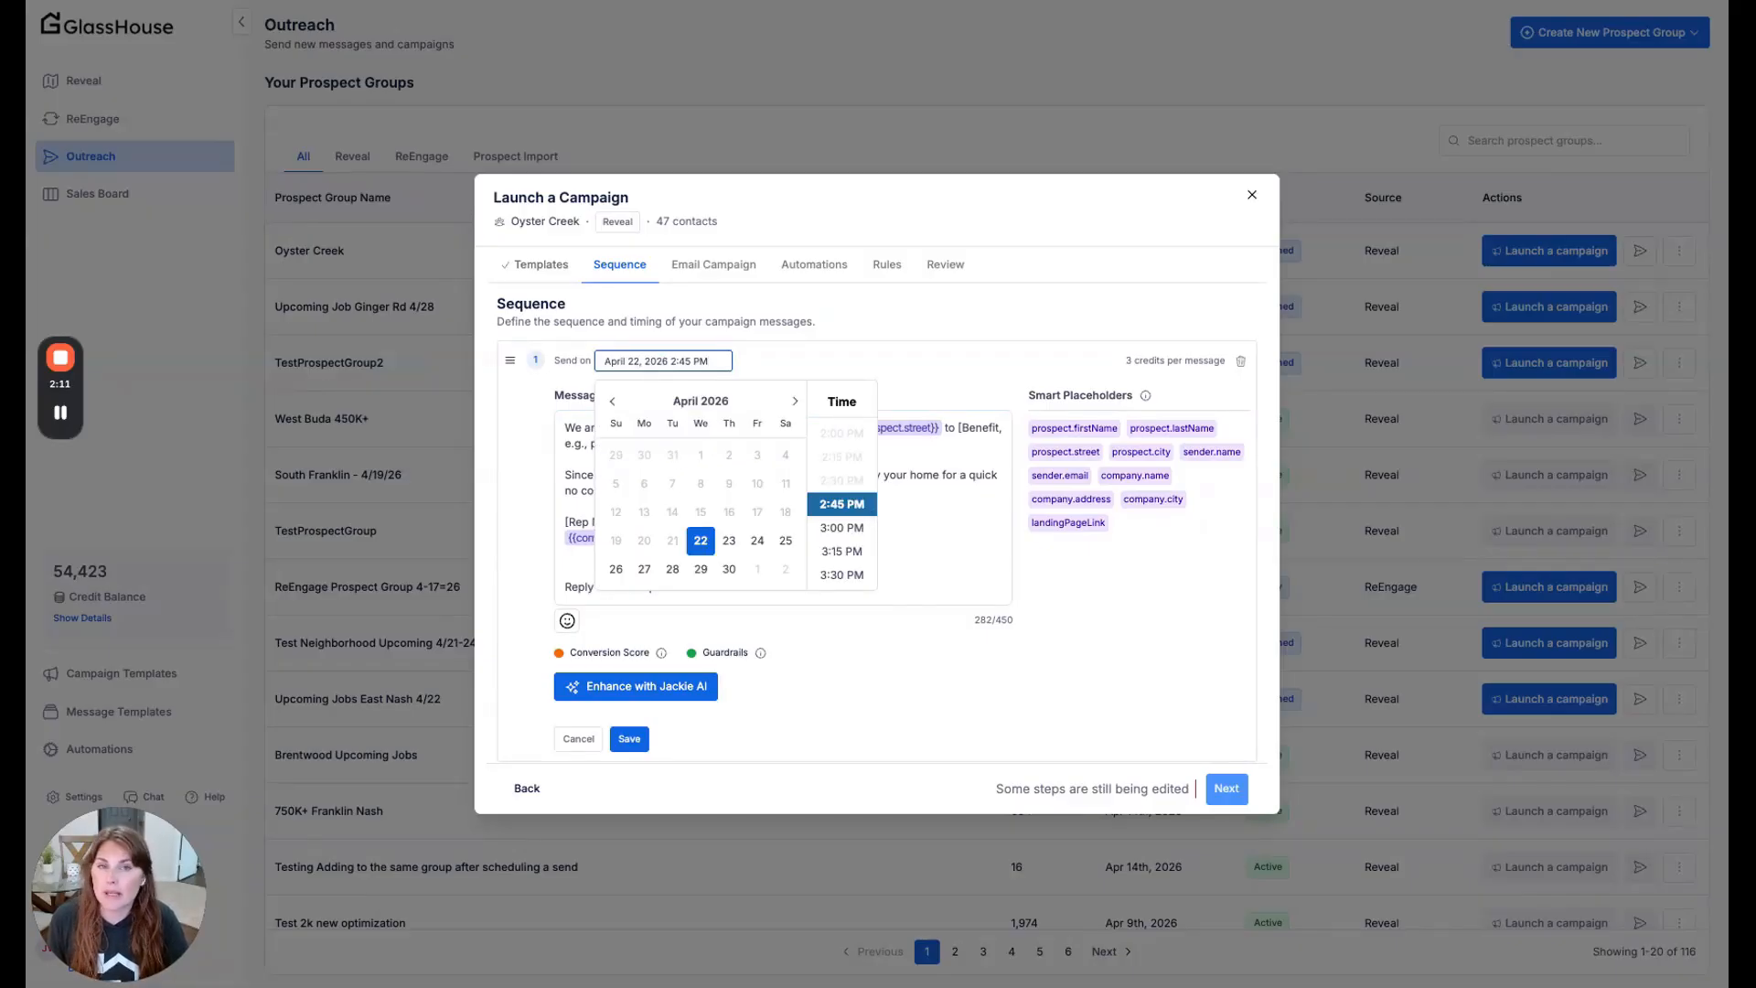
click(730, 541)
scroll(851, 521, down, 1)
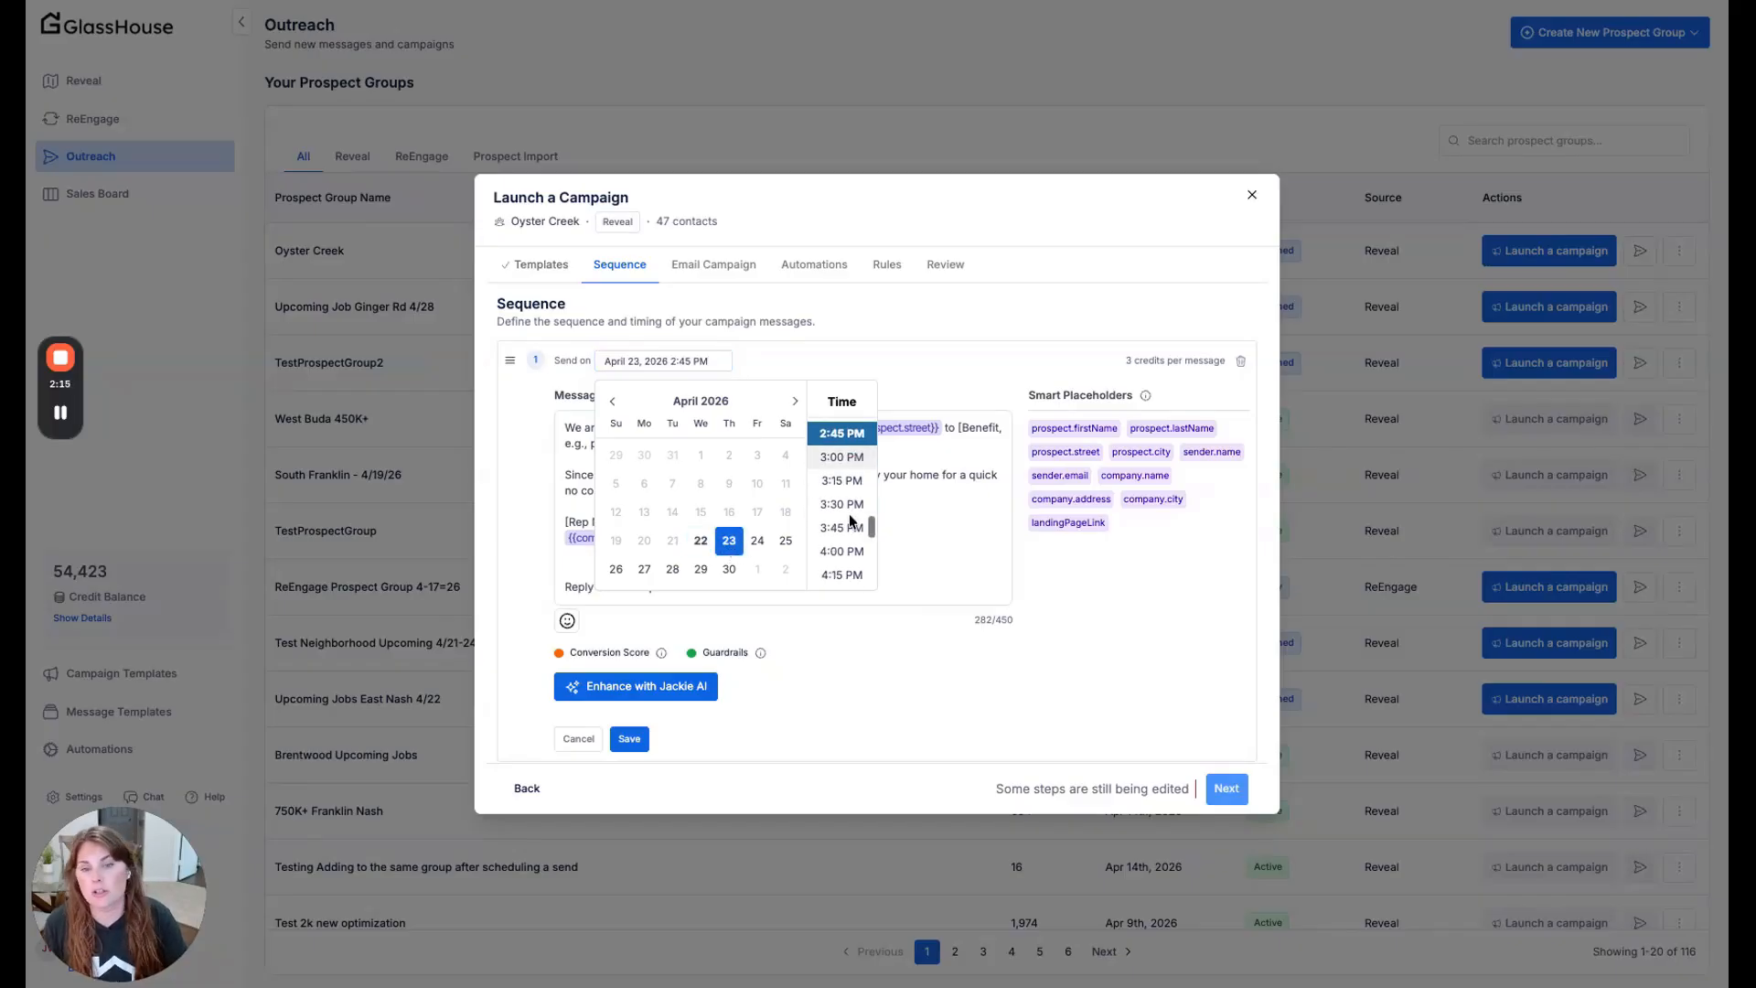
scroll(851, 521, down, 3)
click(843, 458)
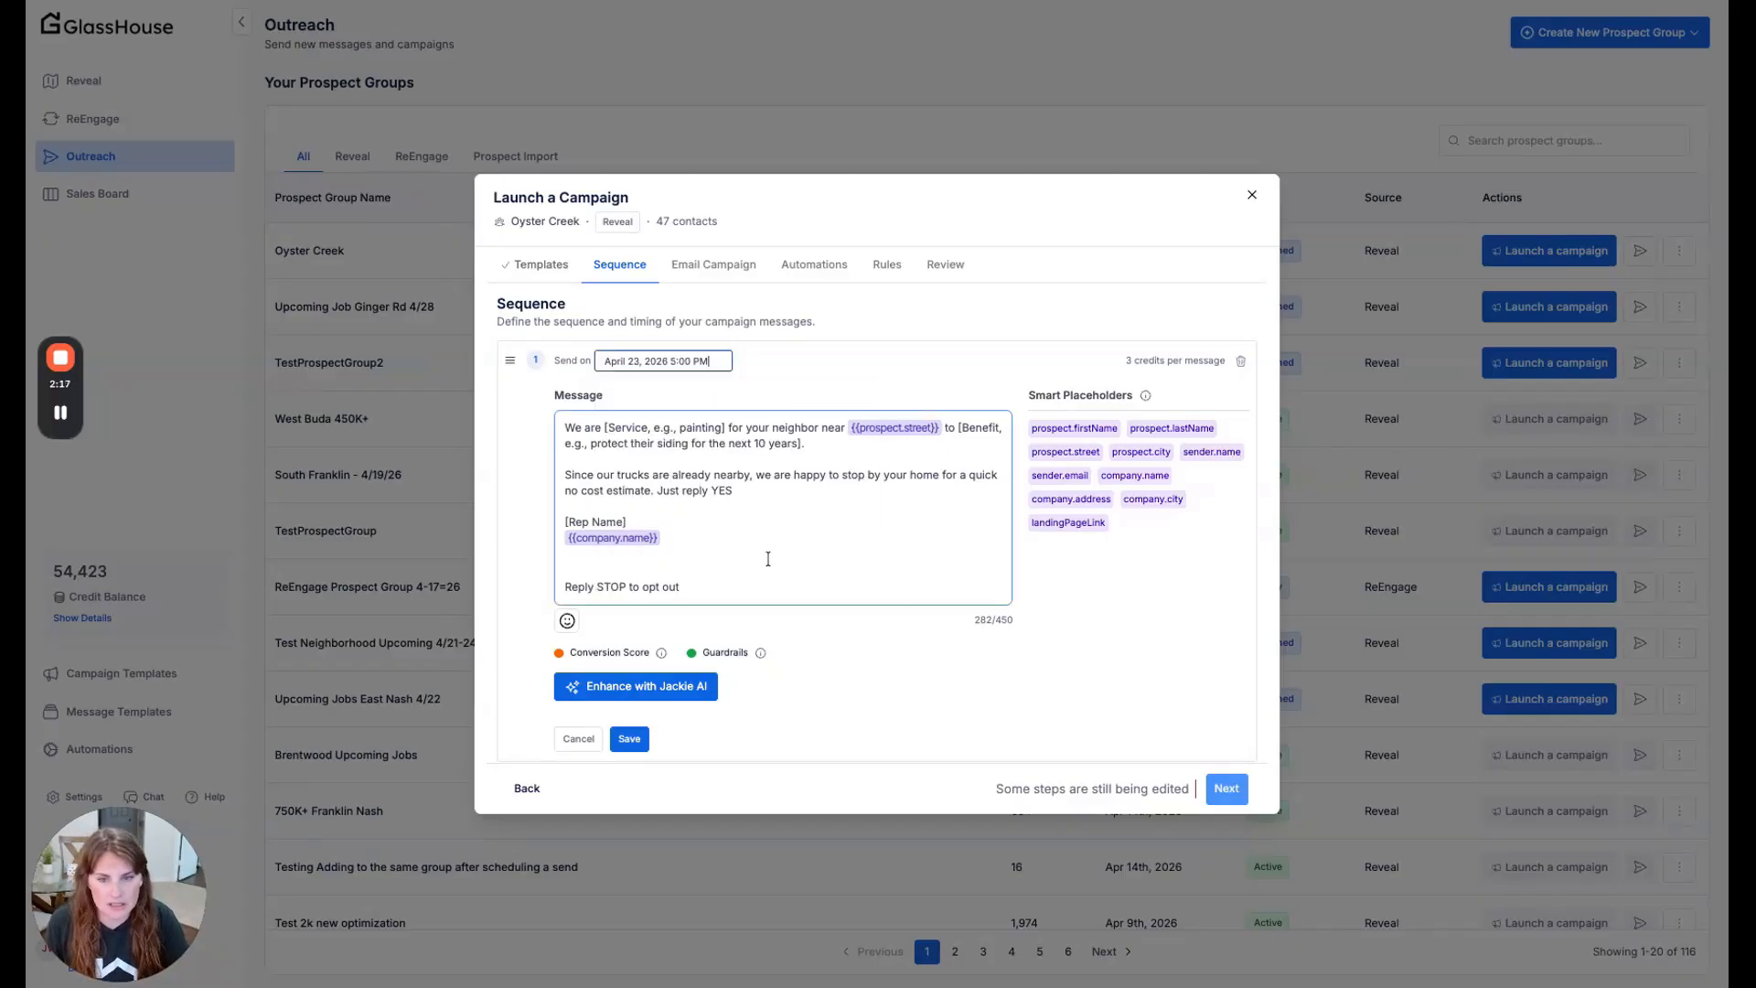
click(630, 738)
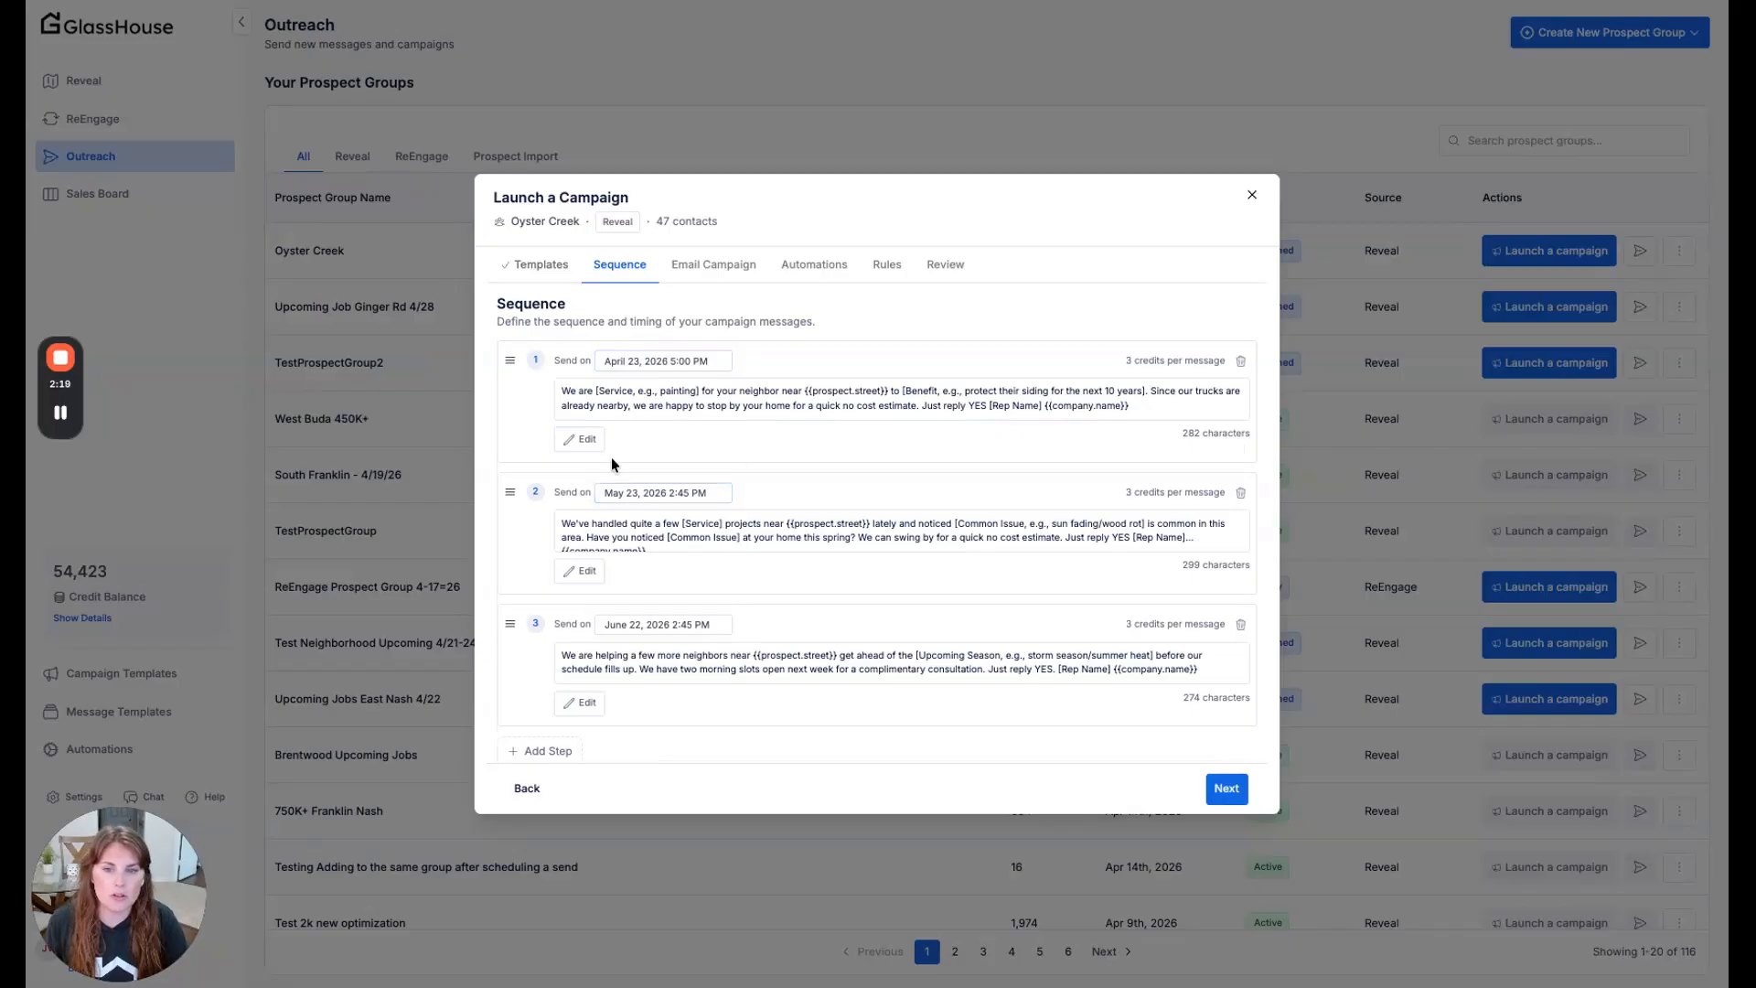
- Check the second message's send date without changing it and continue to the email campaign settings
click(644, 494)
click(955, 465)
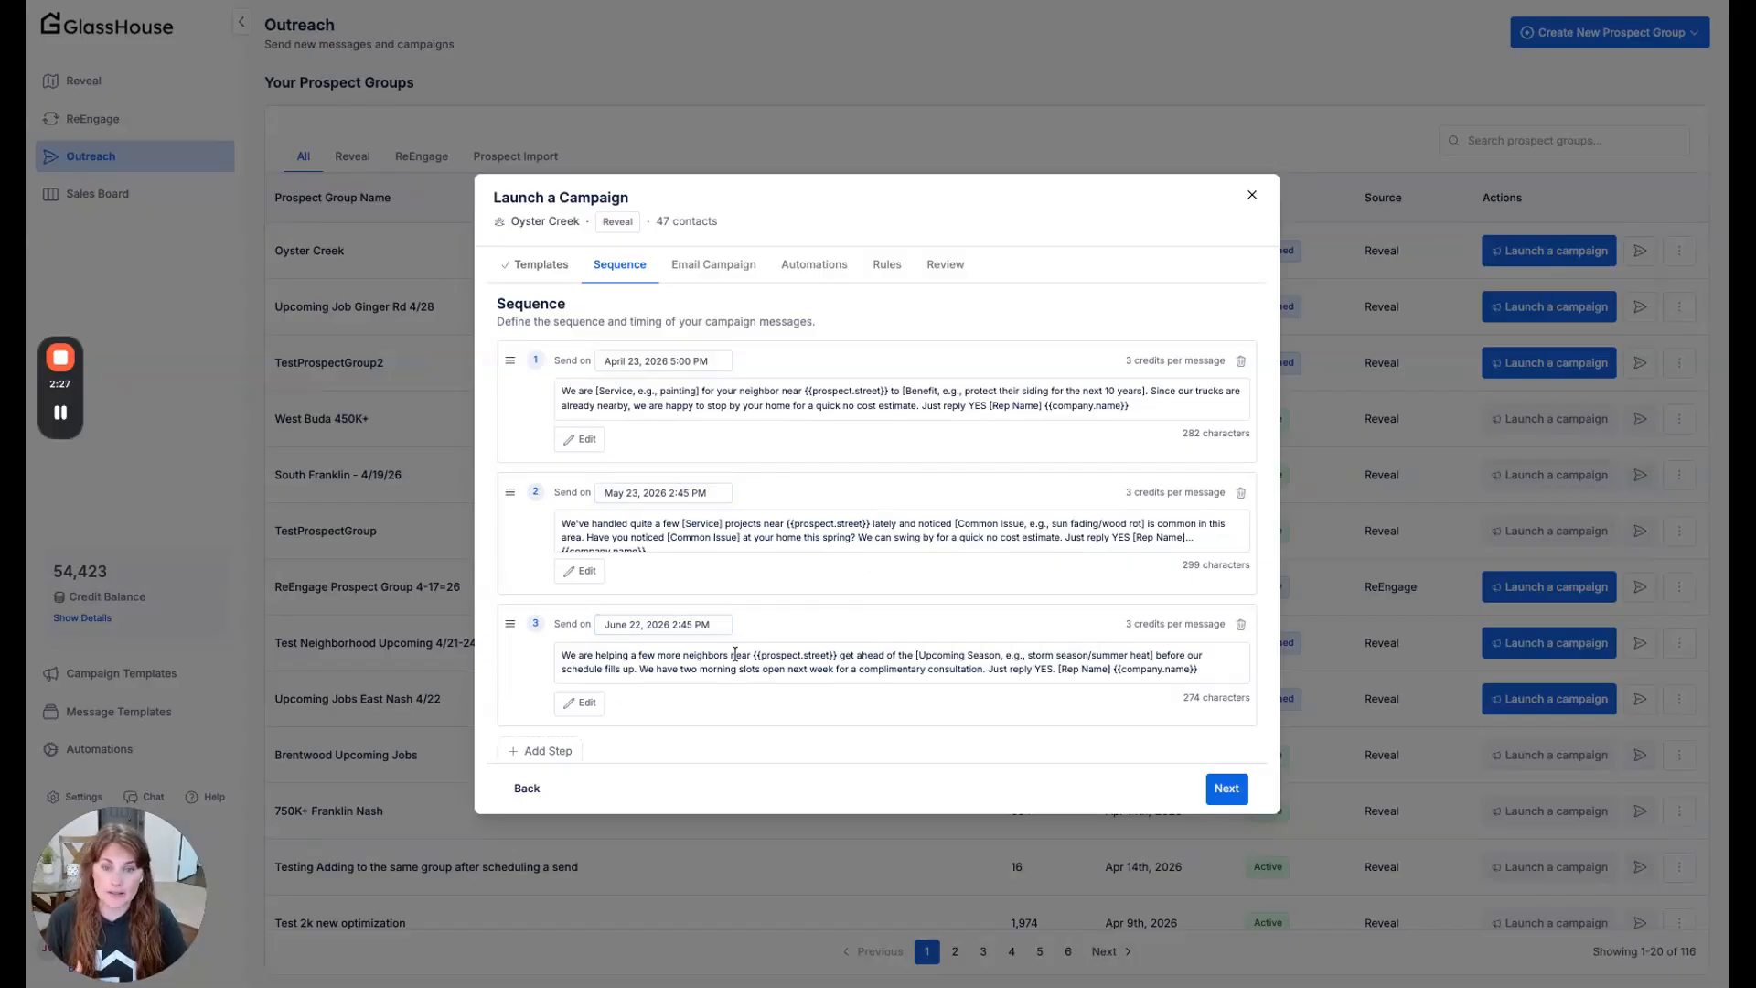
click(1227, 789)
- Review the email sequence and the available Instantly campaigns, keep First Campaign, and continue to the automations
scroll(863, 574, down, 1)
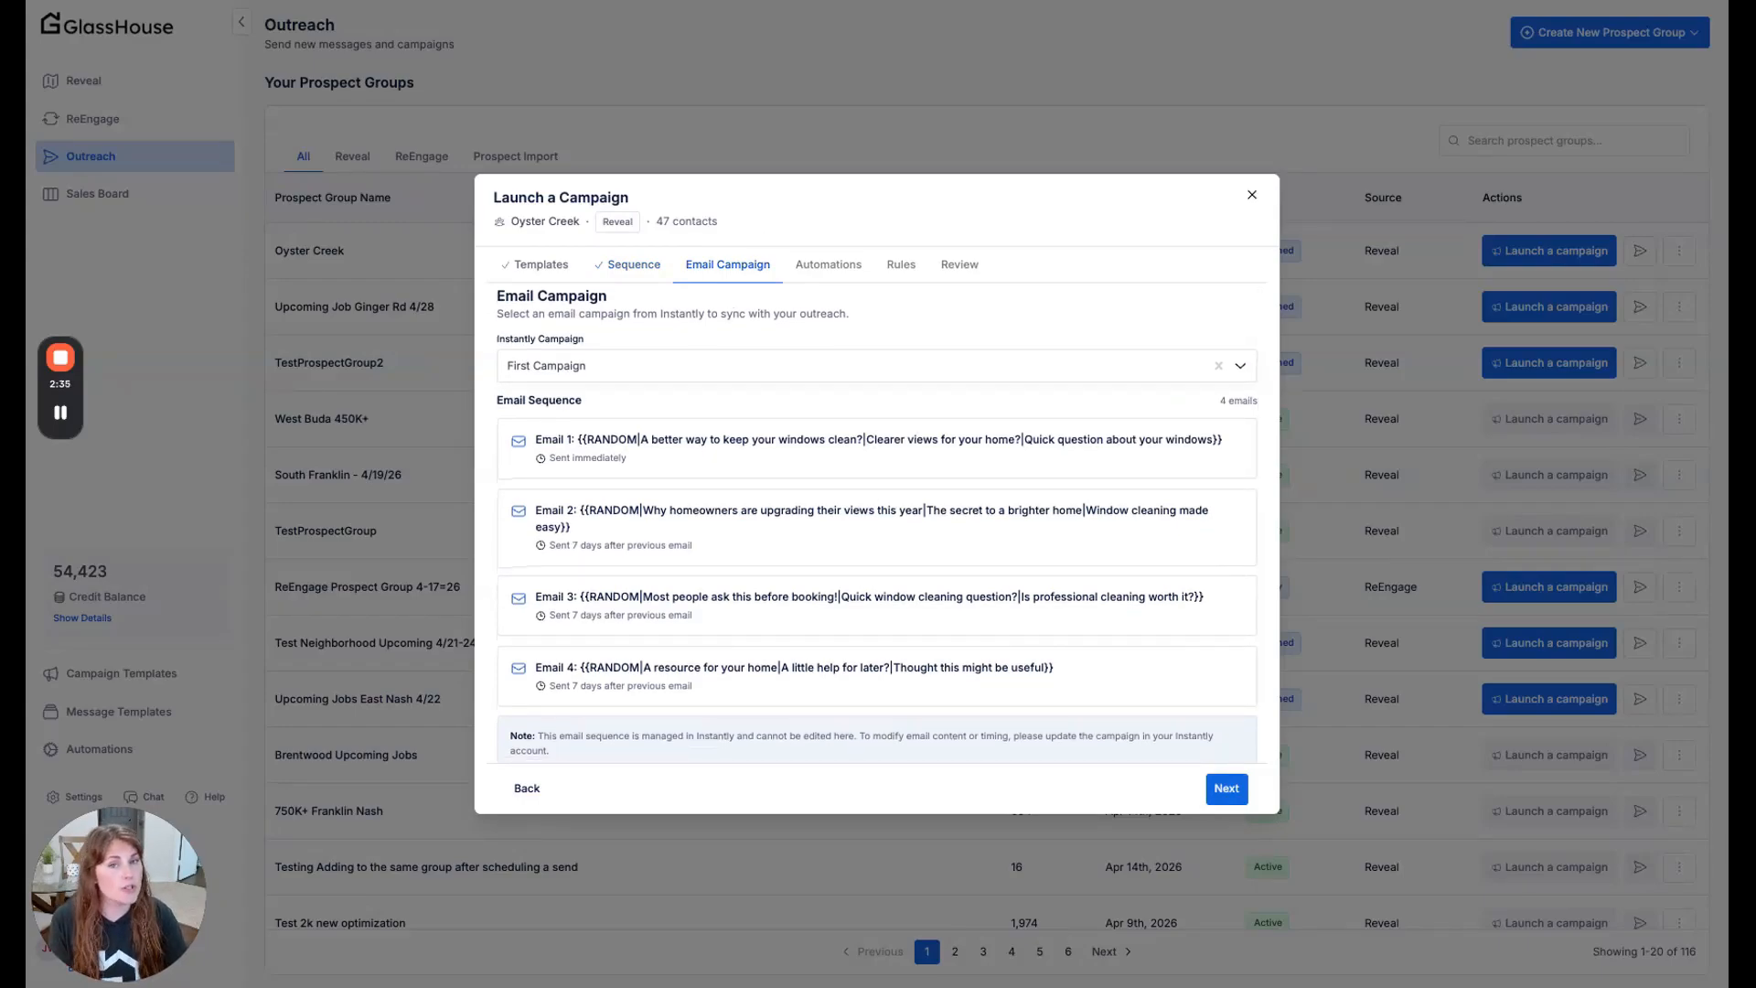
scroll(878, 523, up, 1)
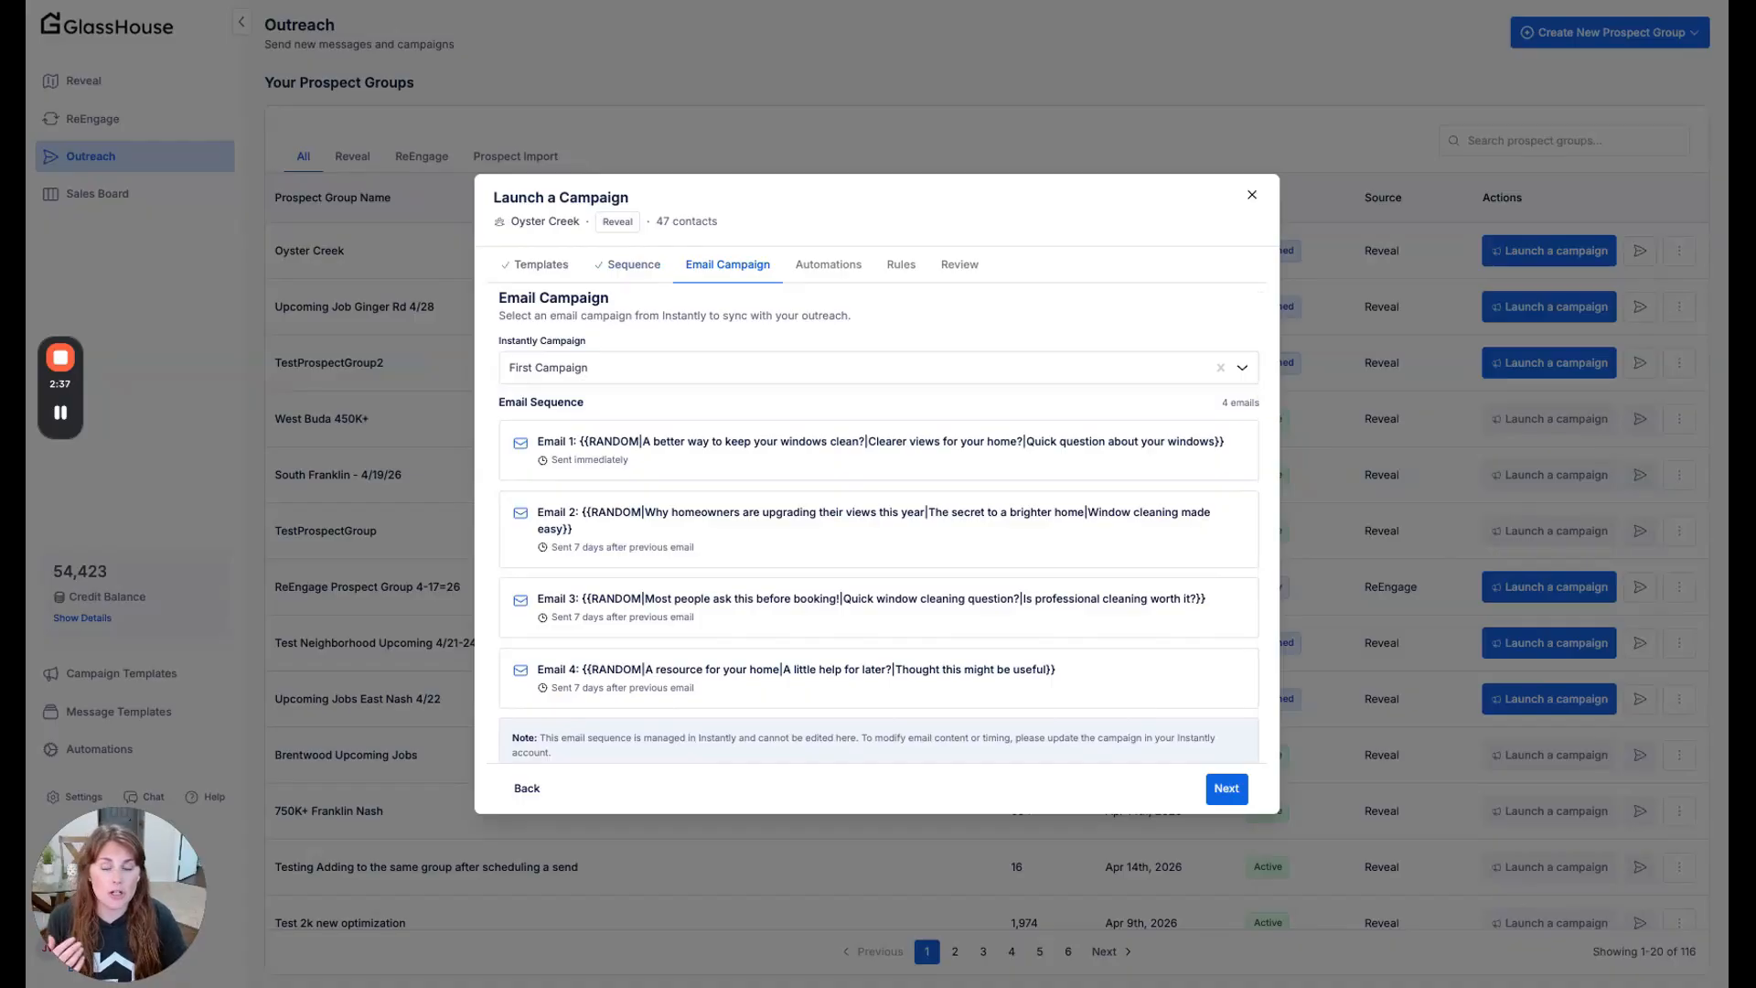
scroll(726, 350, up, 1)
click(660, 370)
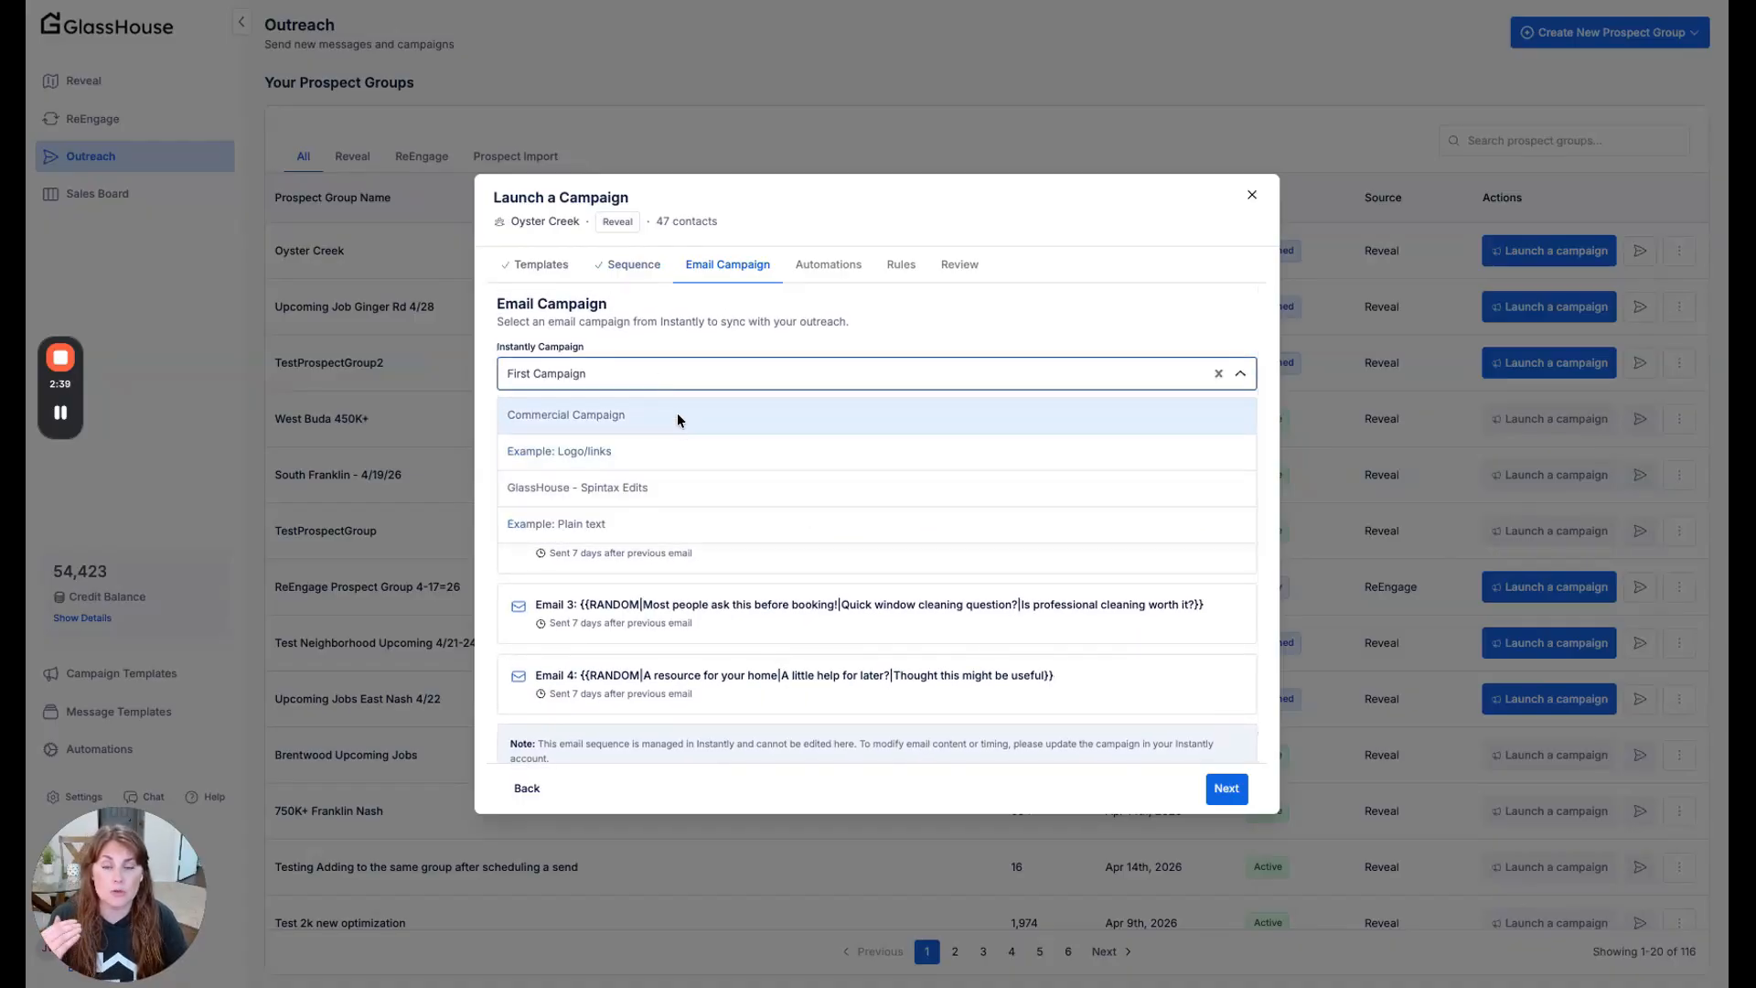
scroll(707, 344, down, 1)
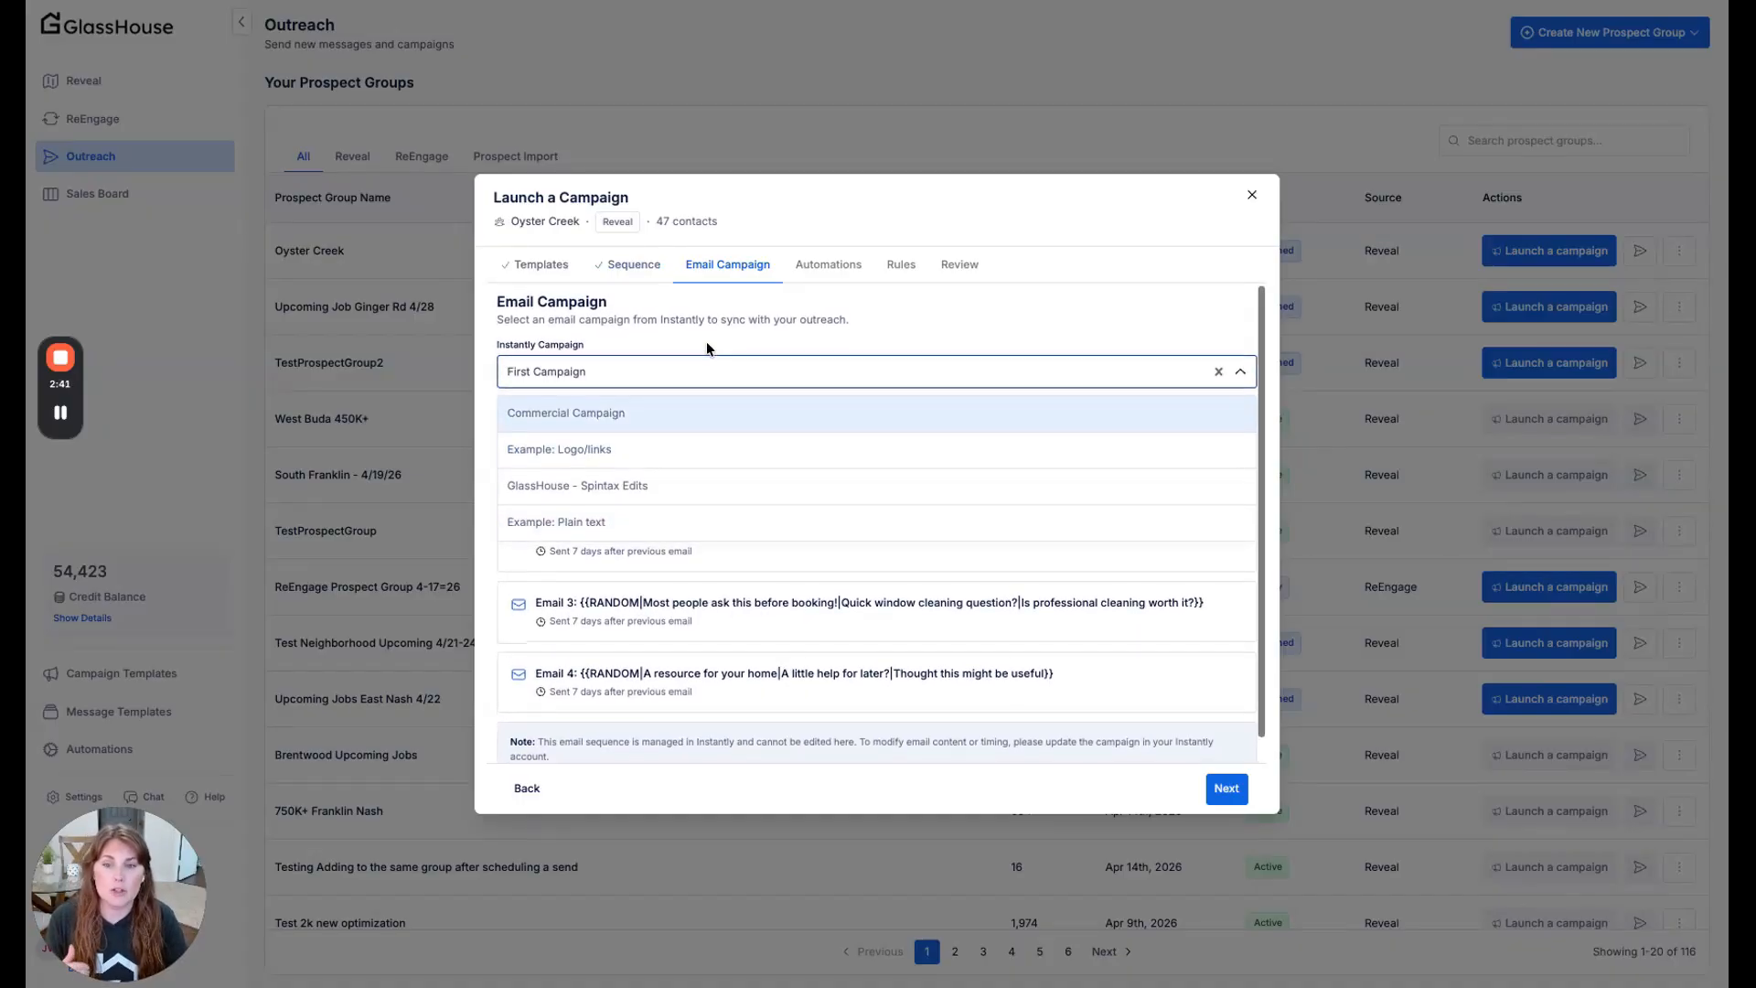
click(705, 343)
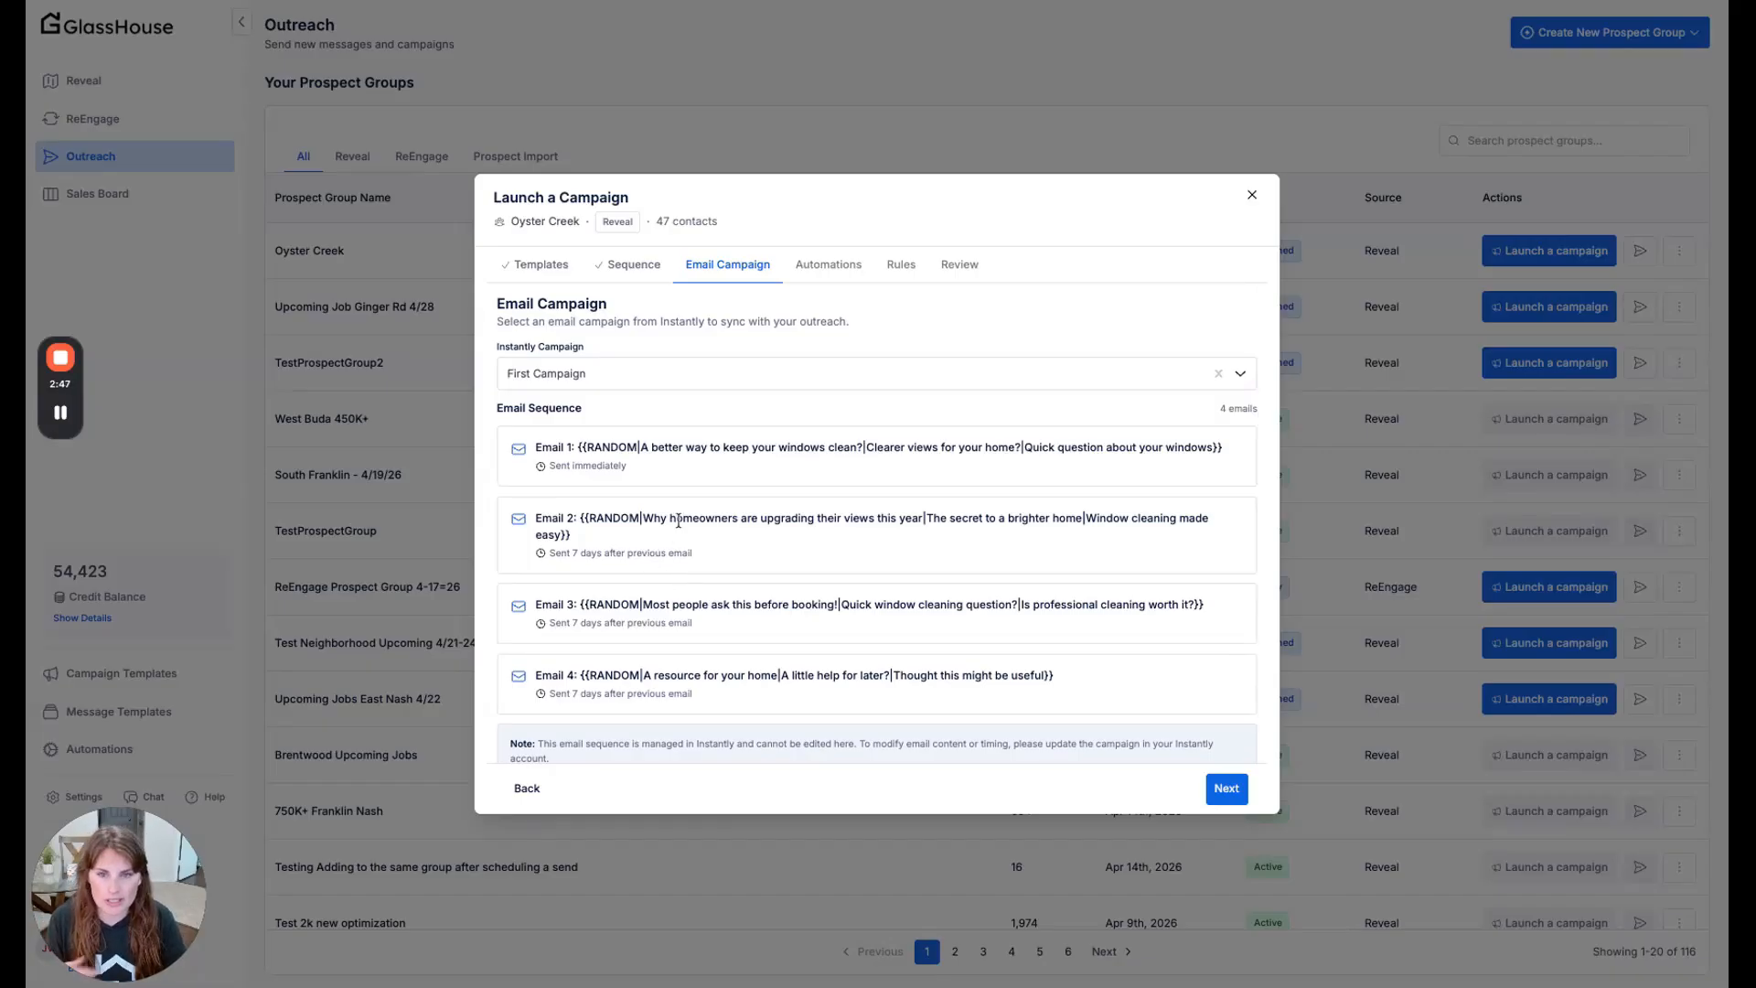
click(1226, 790)
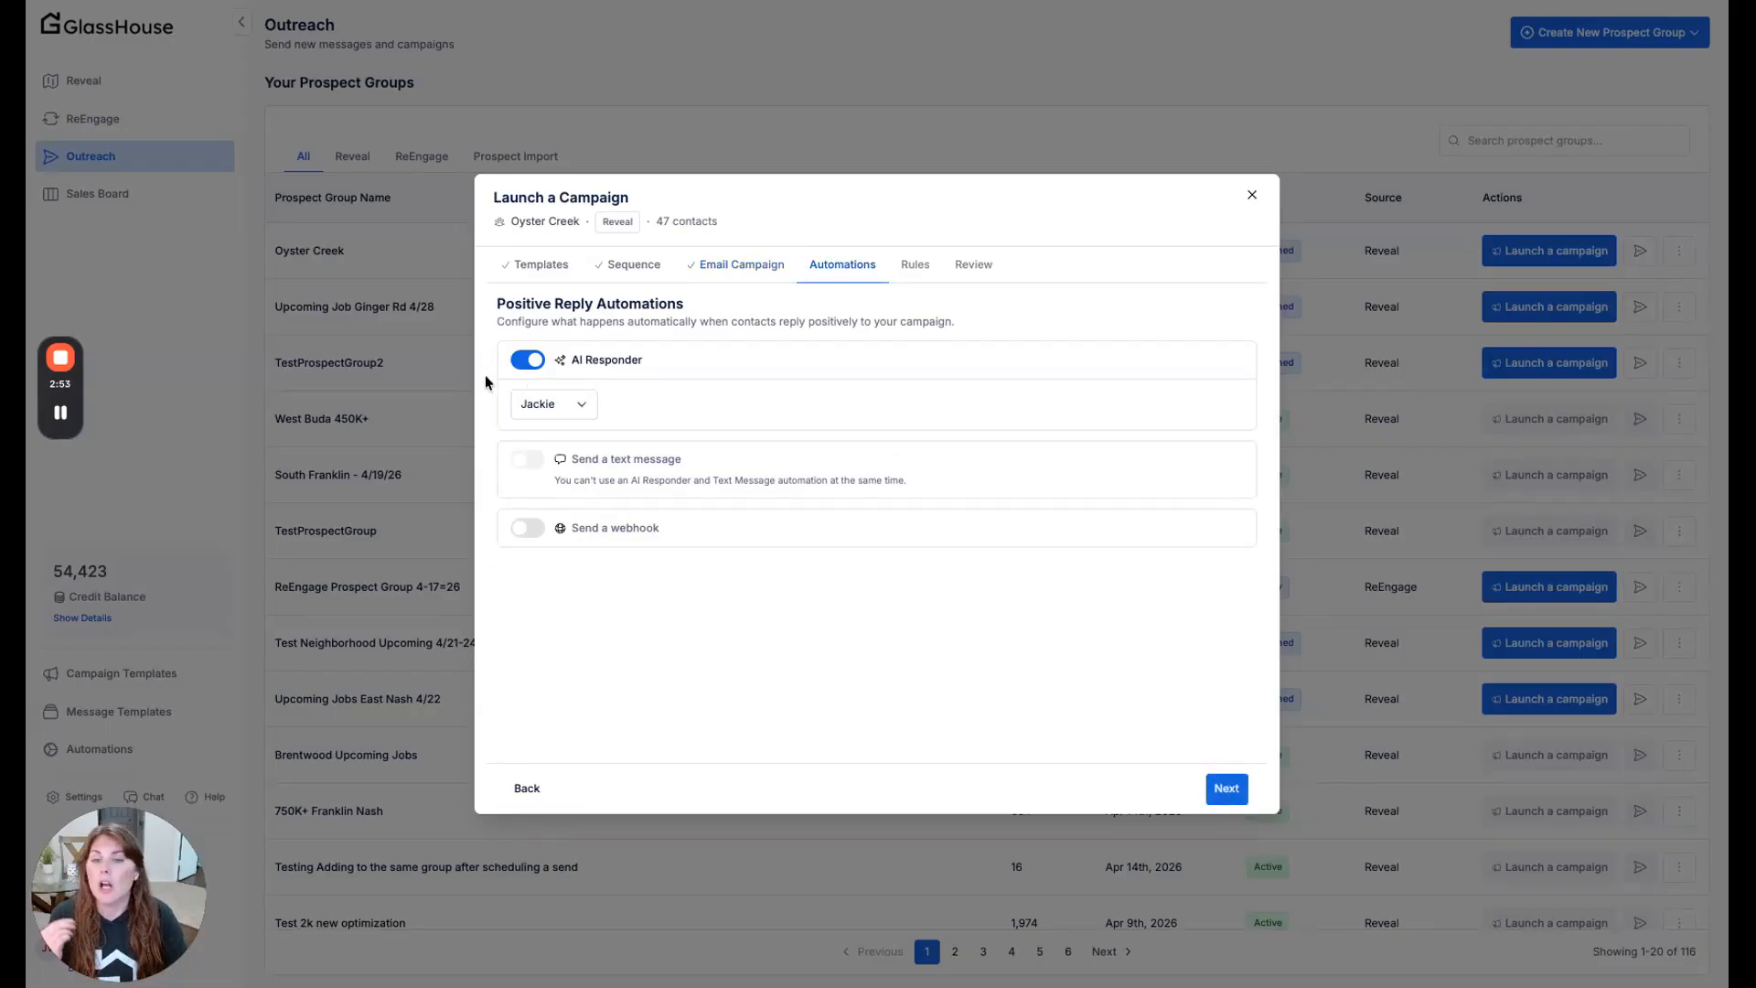
- Try Makayla as the AI Responder, and replace the responder with the automatic text message for positive replies
click(576, 405)
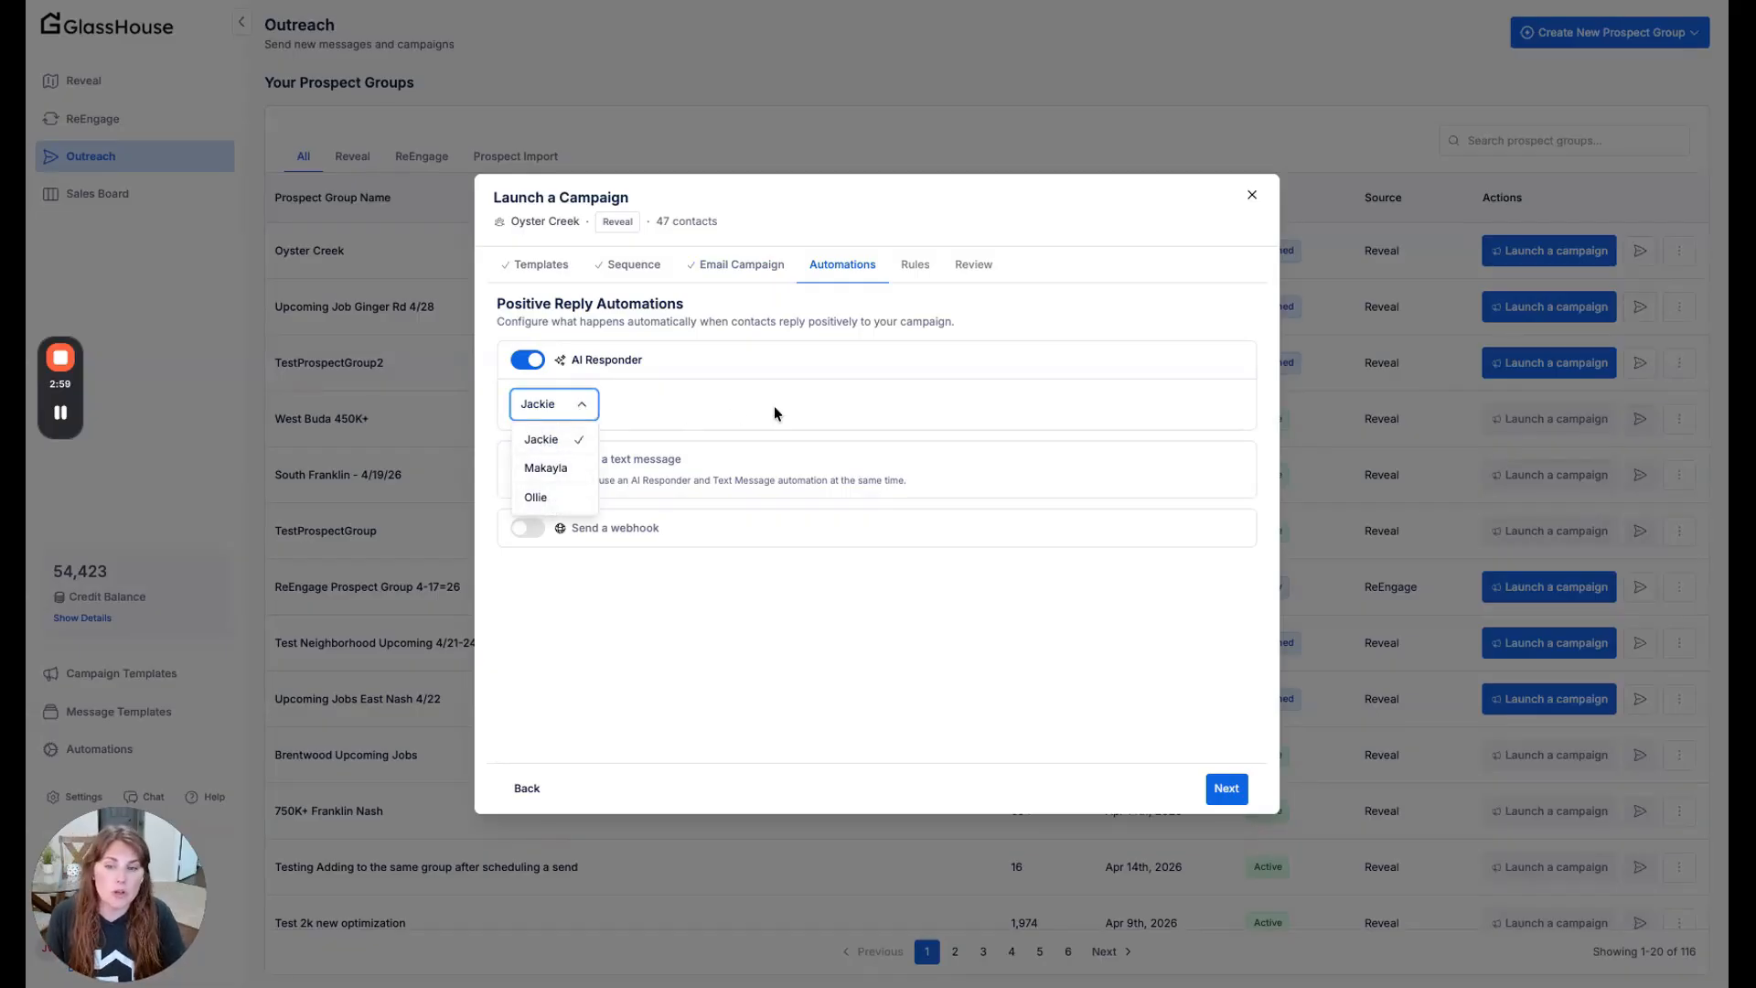
click(560, 468)
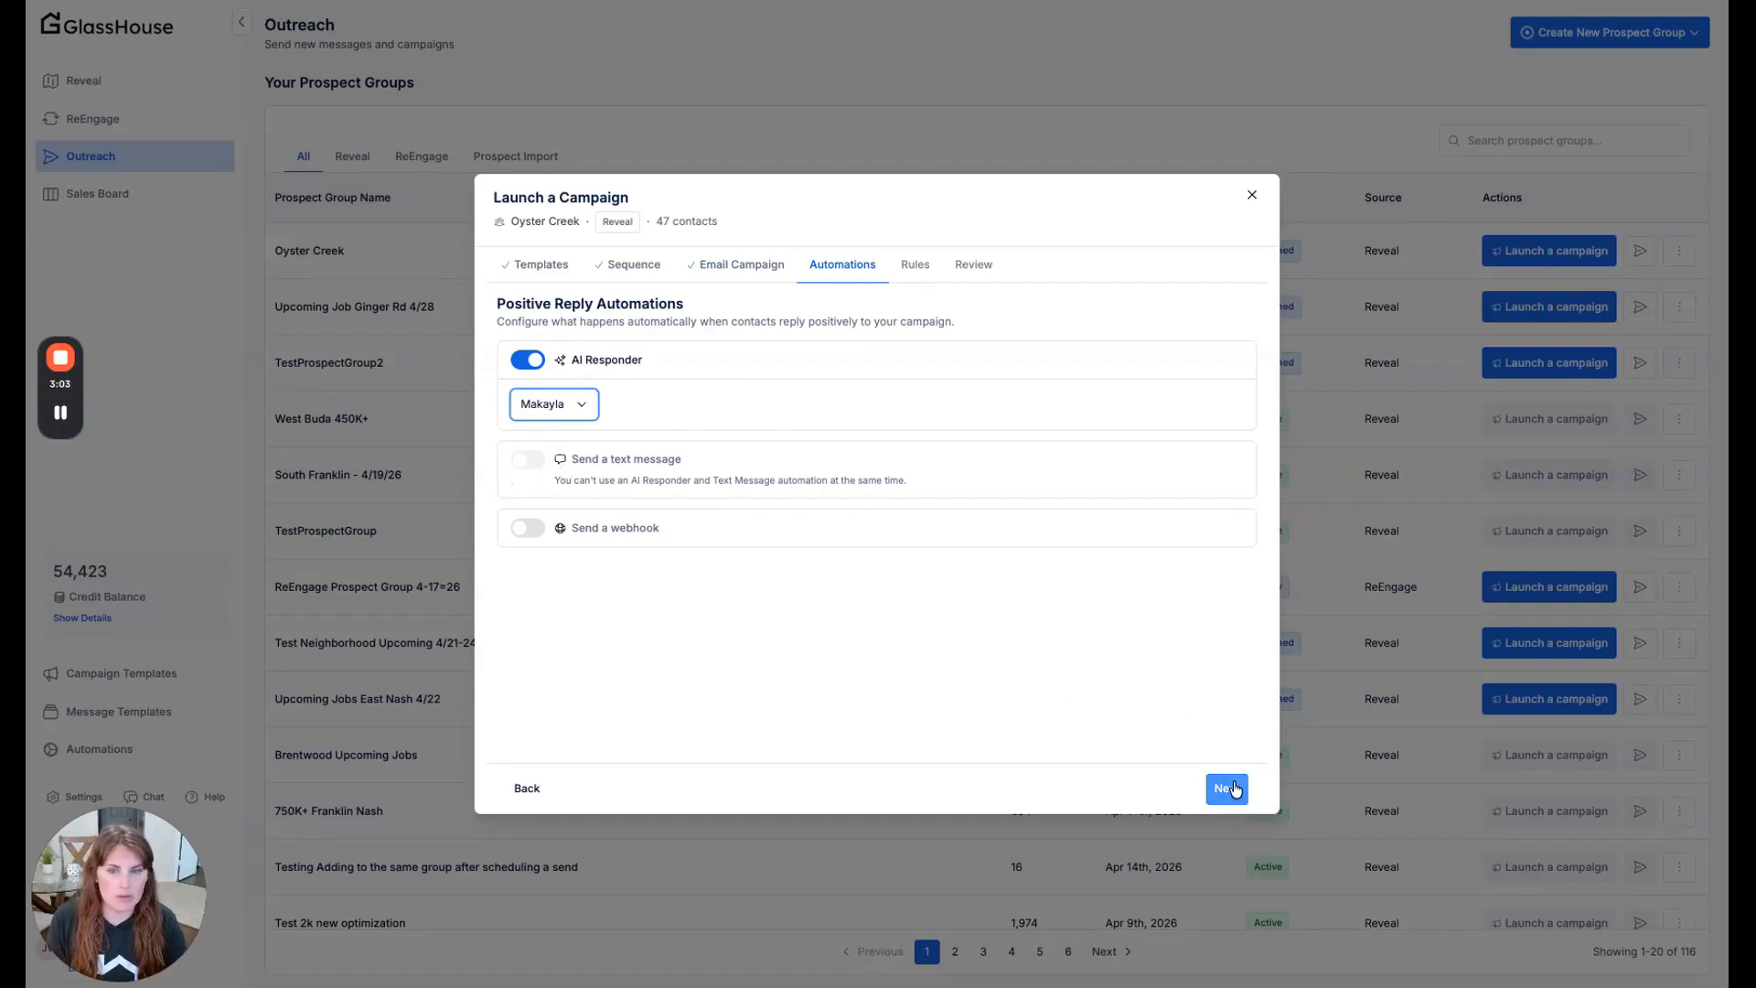
click(526, 360)
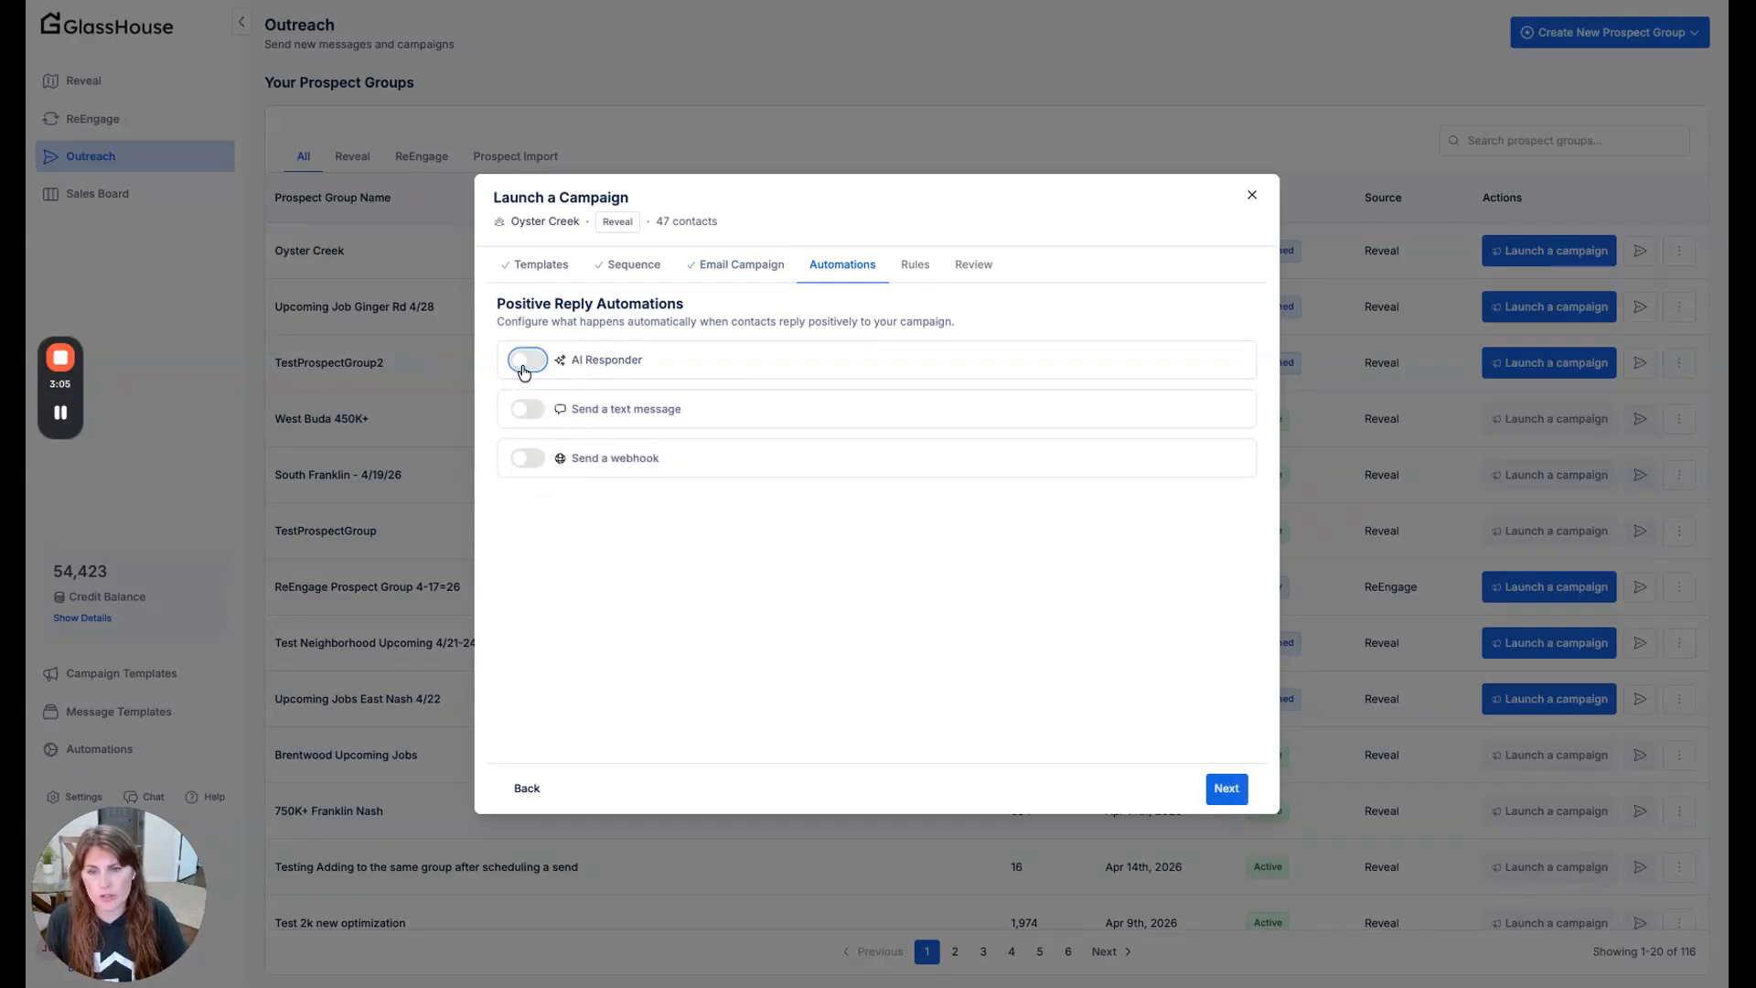
click(528, 409)
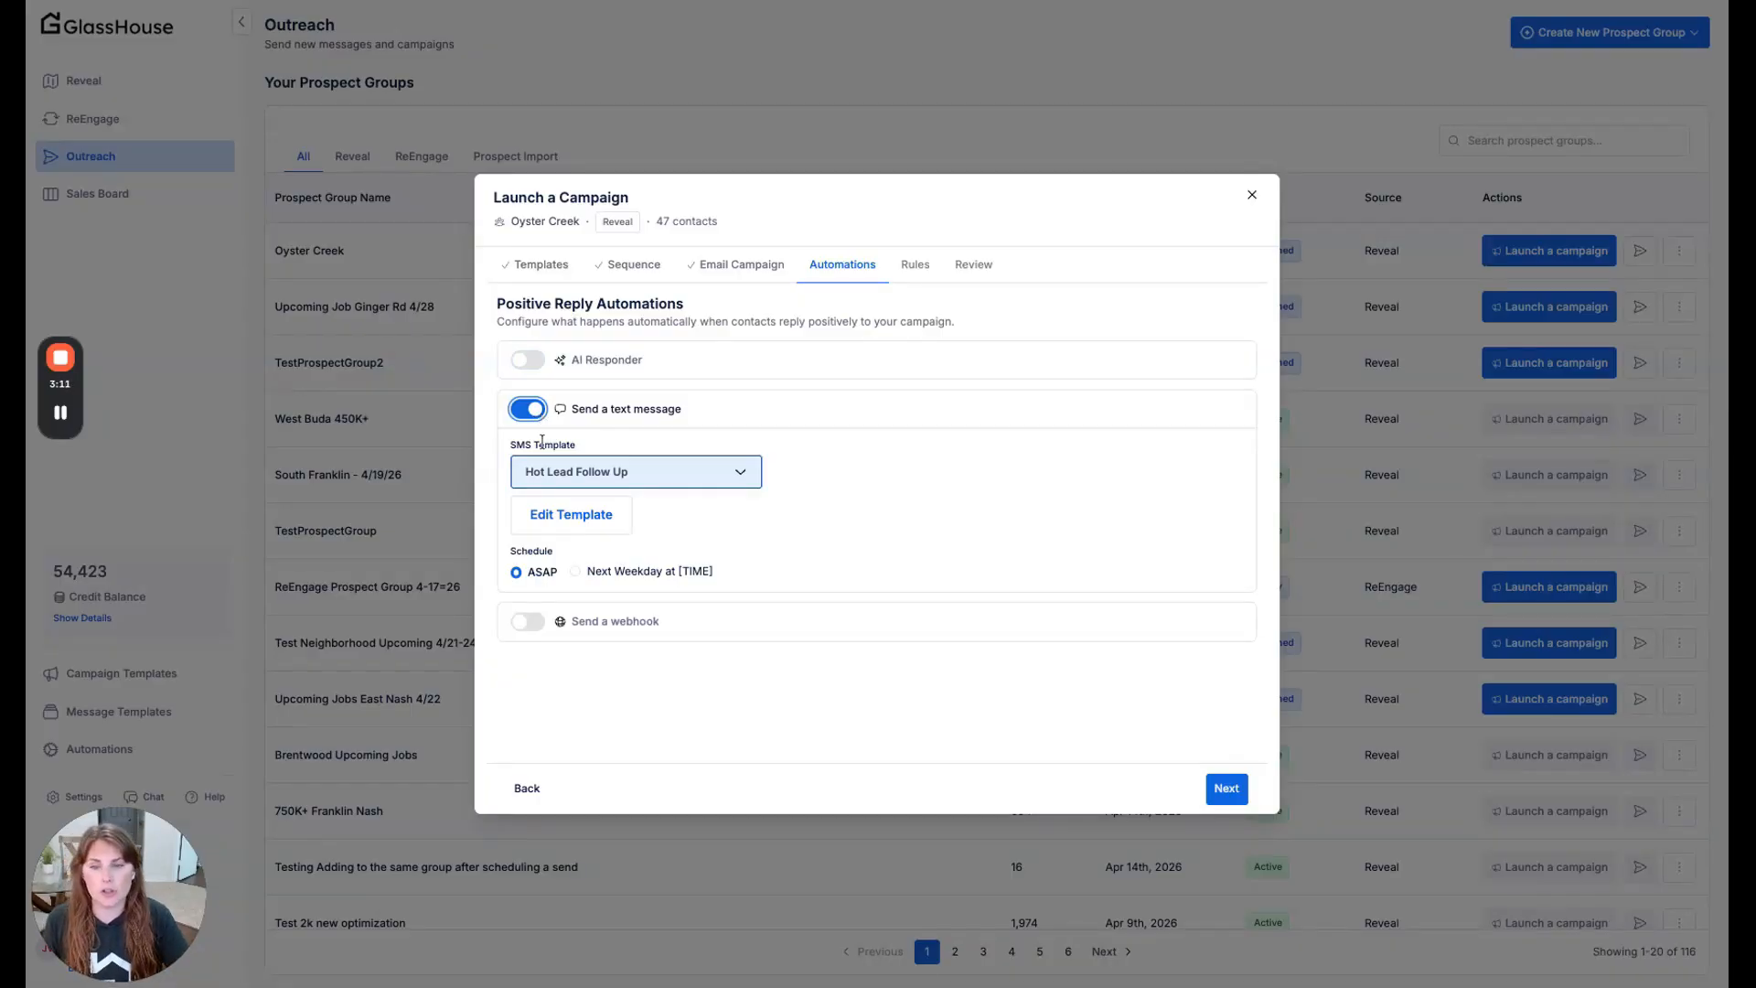
- Enable the webhook automation for positive replies to examine its URL, signature and header settings, and disable it again
click(529, 622)
scroll(654, 660, down, 1)
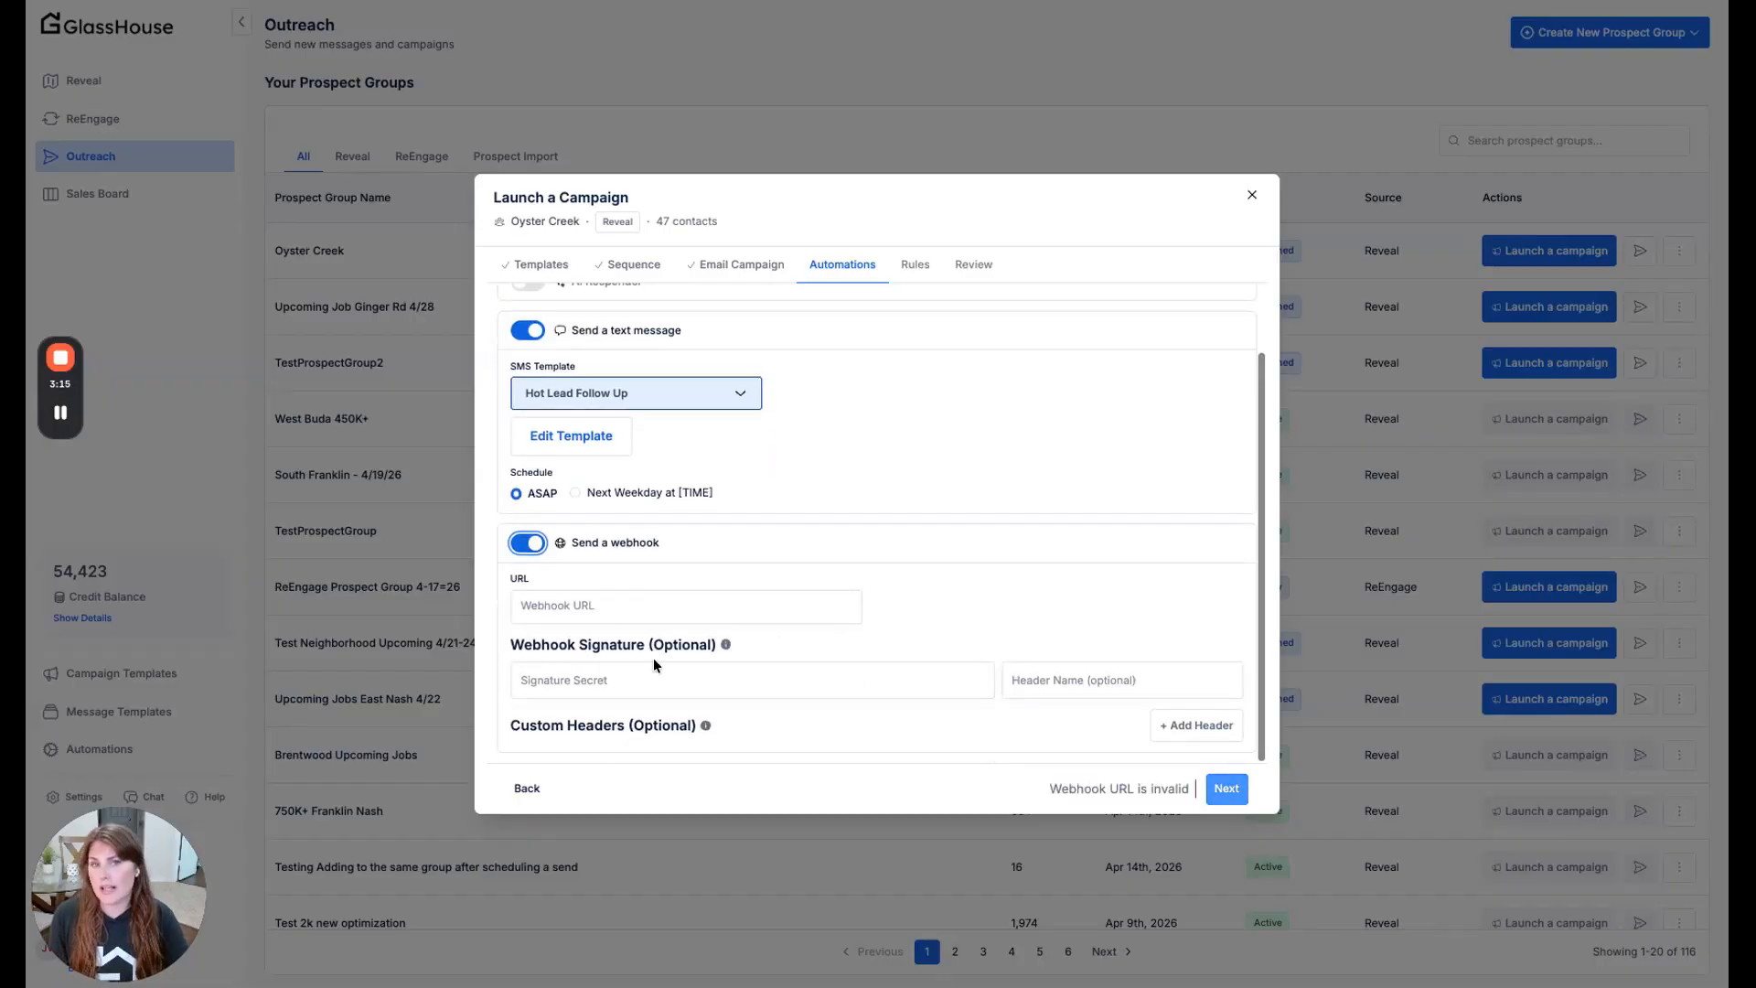
scroll(653, 657, up, 1)
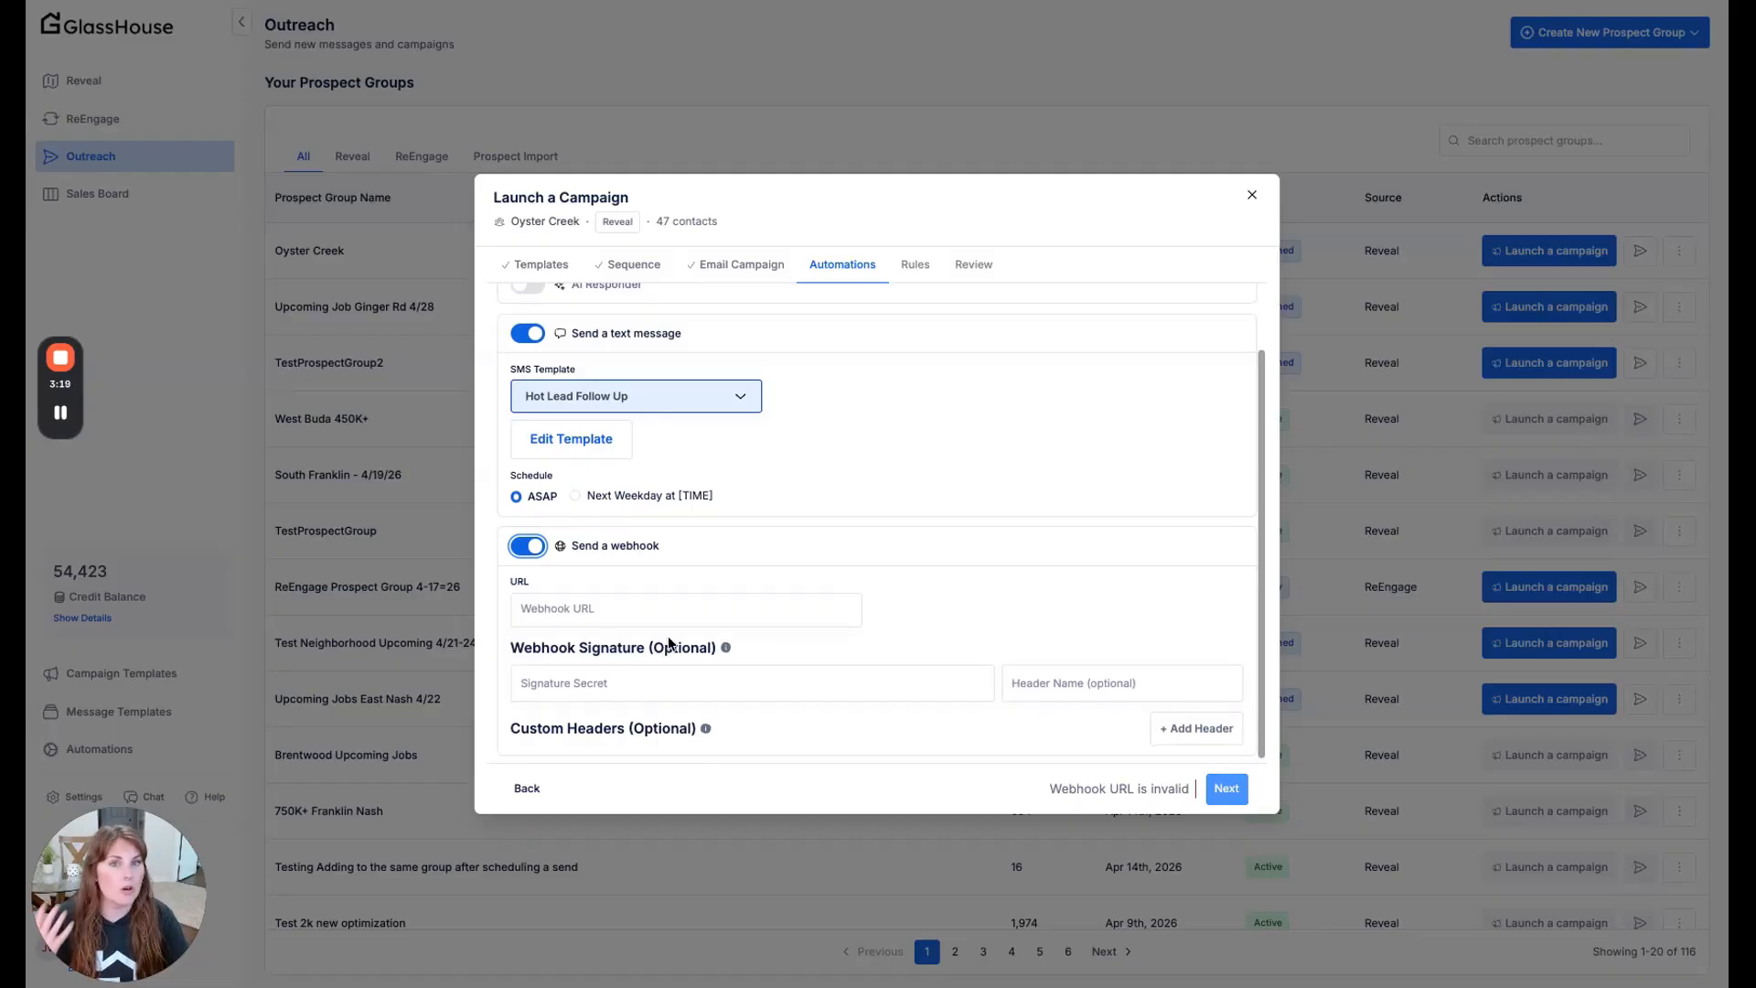
click(608, 622)
scroll(526, 564, up, 2)
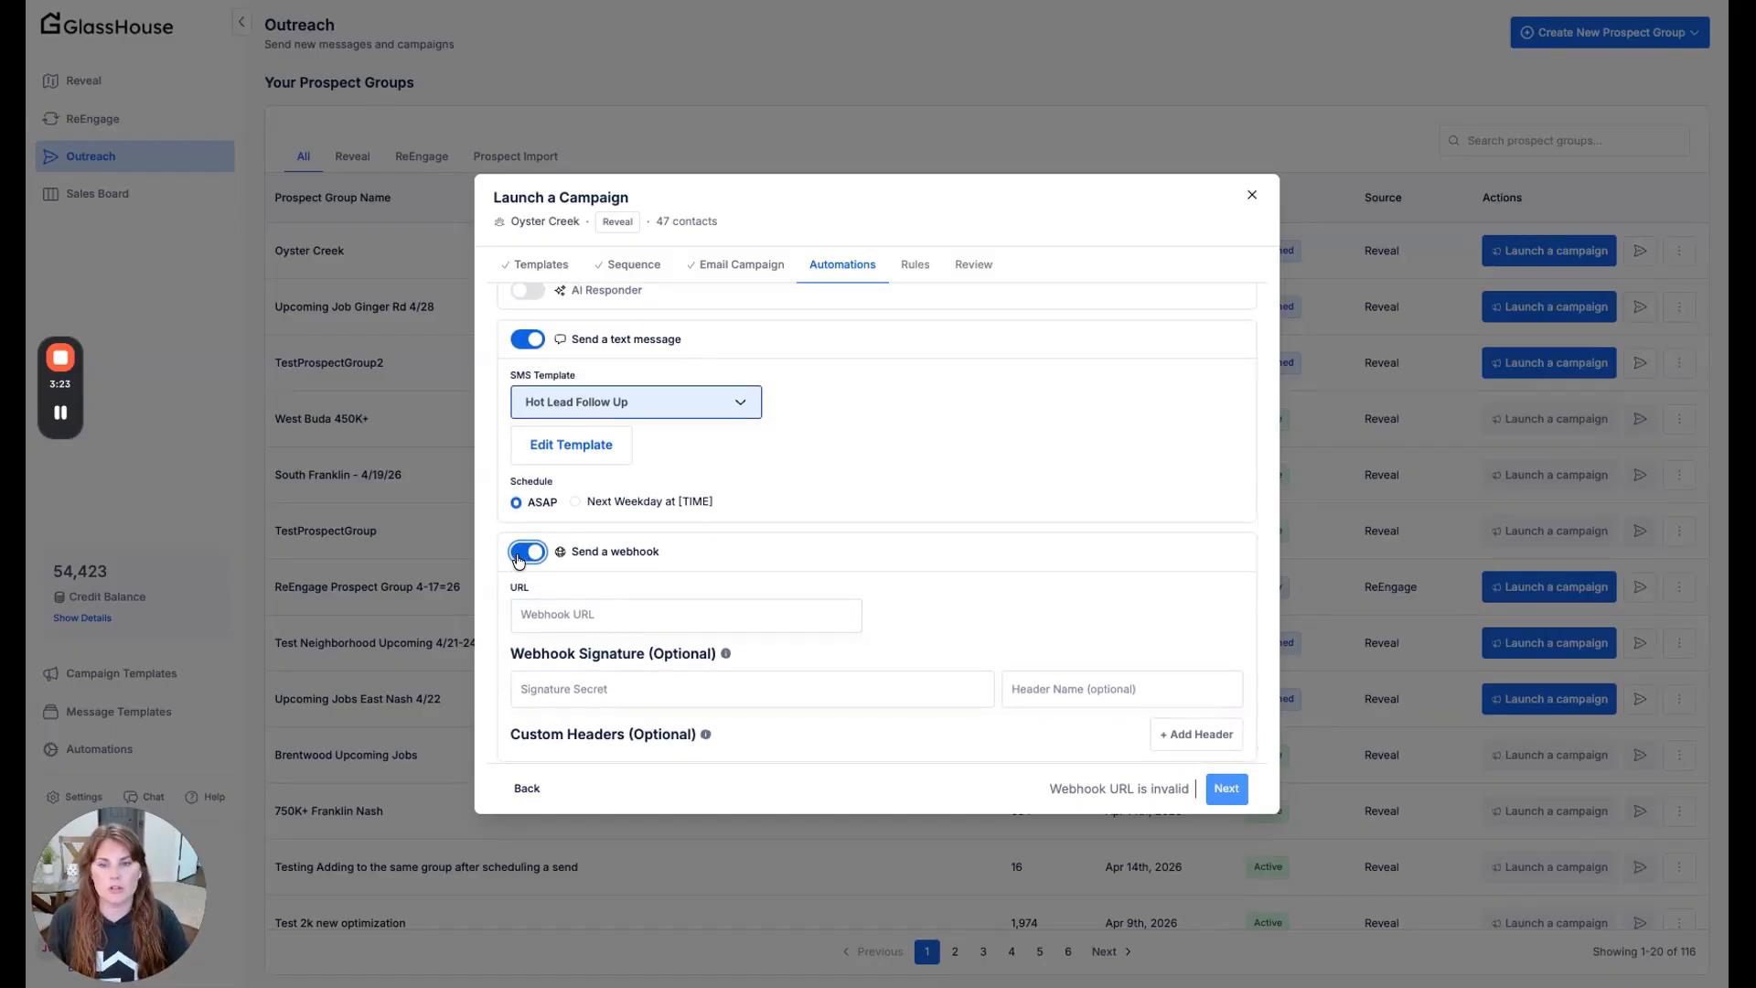
click(528, 551)
- Replace the text message automation with the AI Responder Jackie, and continue past the campaign rules to the final review
click(528, 403)
click(528, 359)
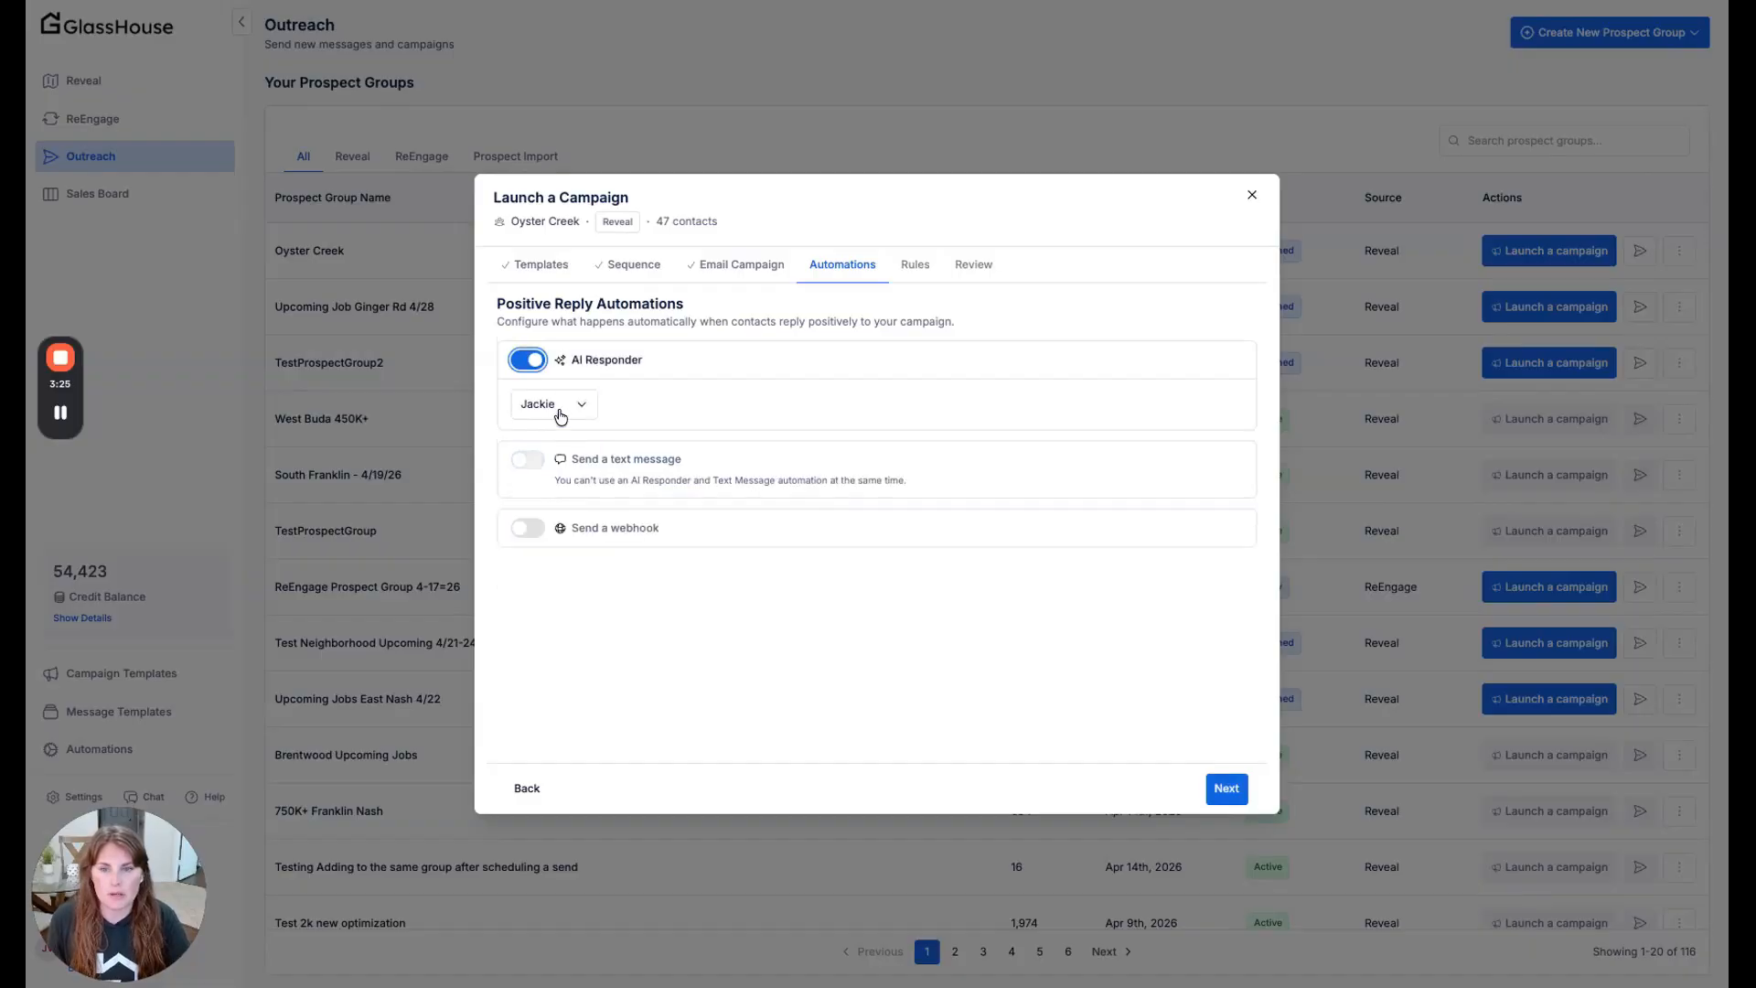
click(1232, 798)
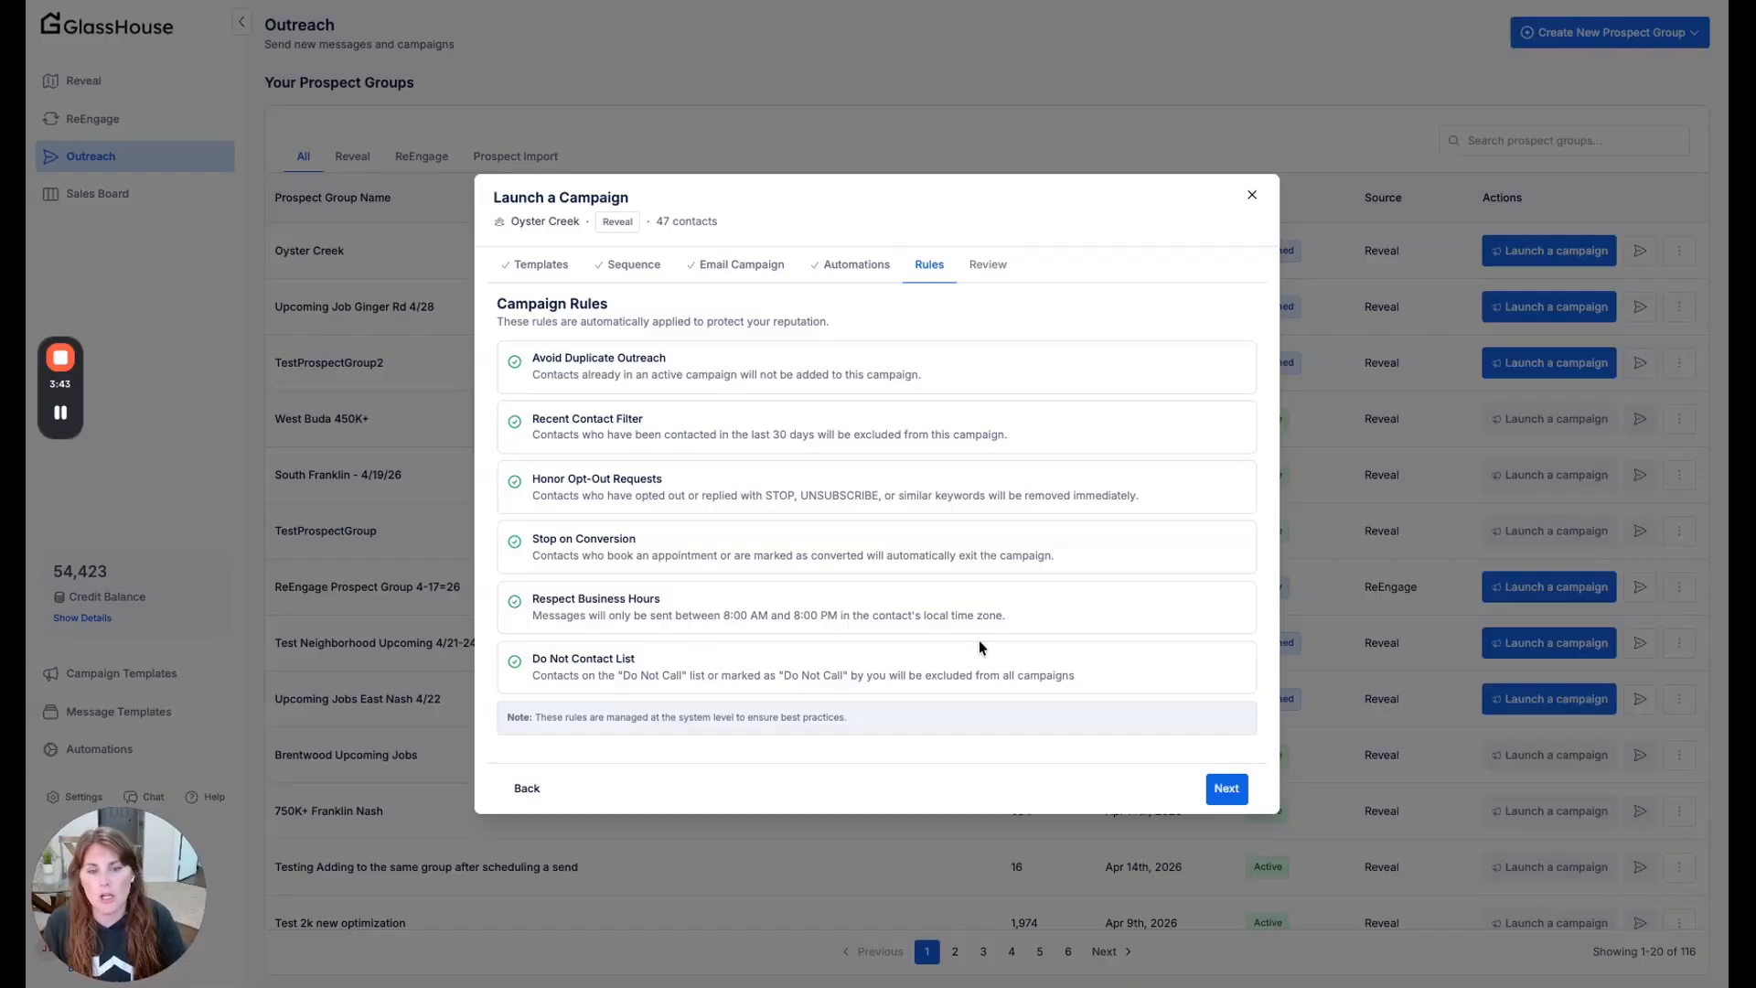
click(1227, 789)
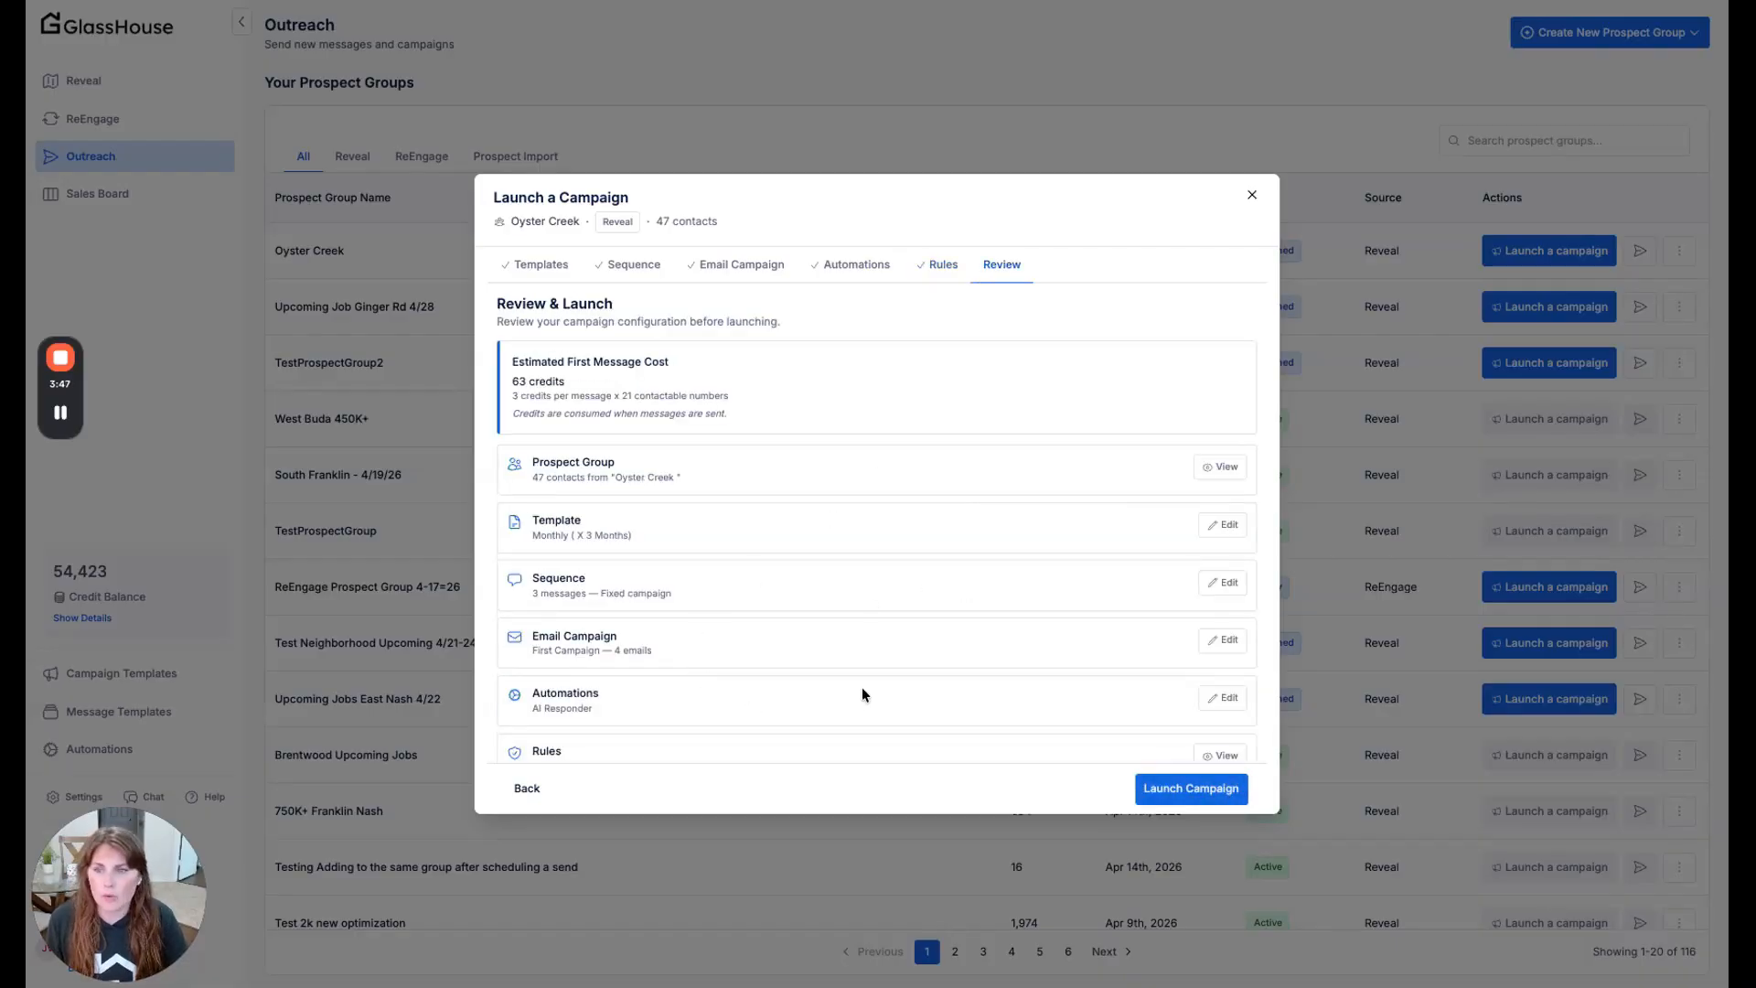
- Review the Oyster Creek campaign's configuration and estimated first message cost, and leave the setup without launching it
scroll(878, 691, up, 1)
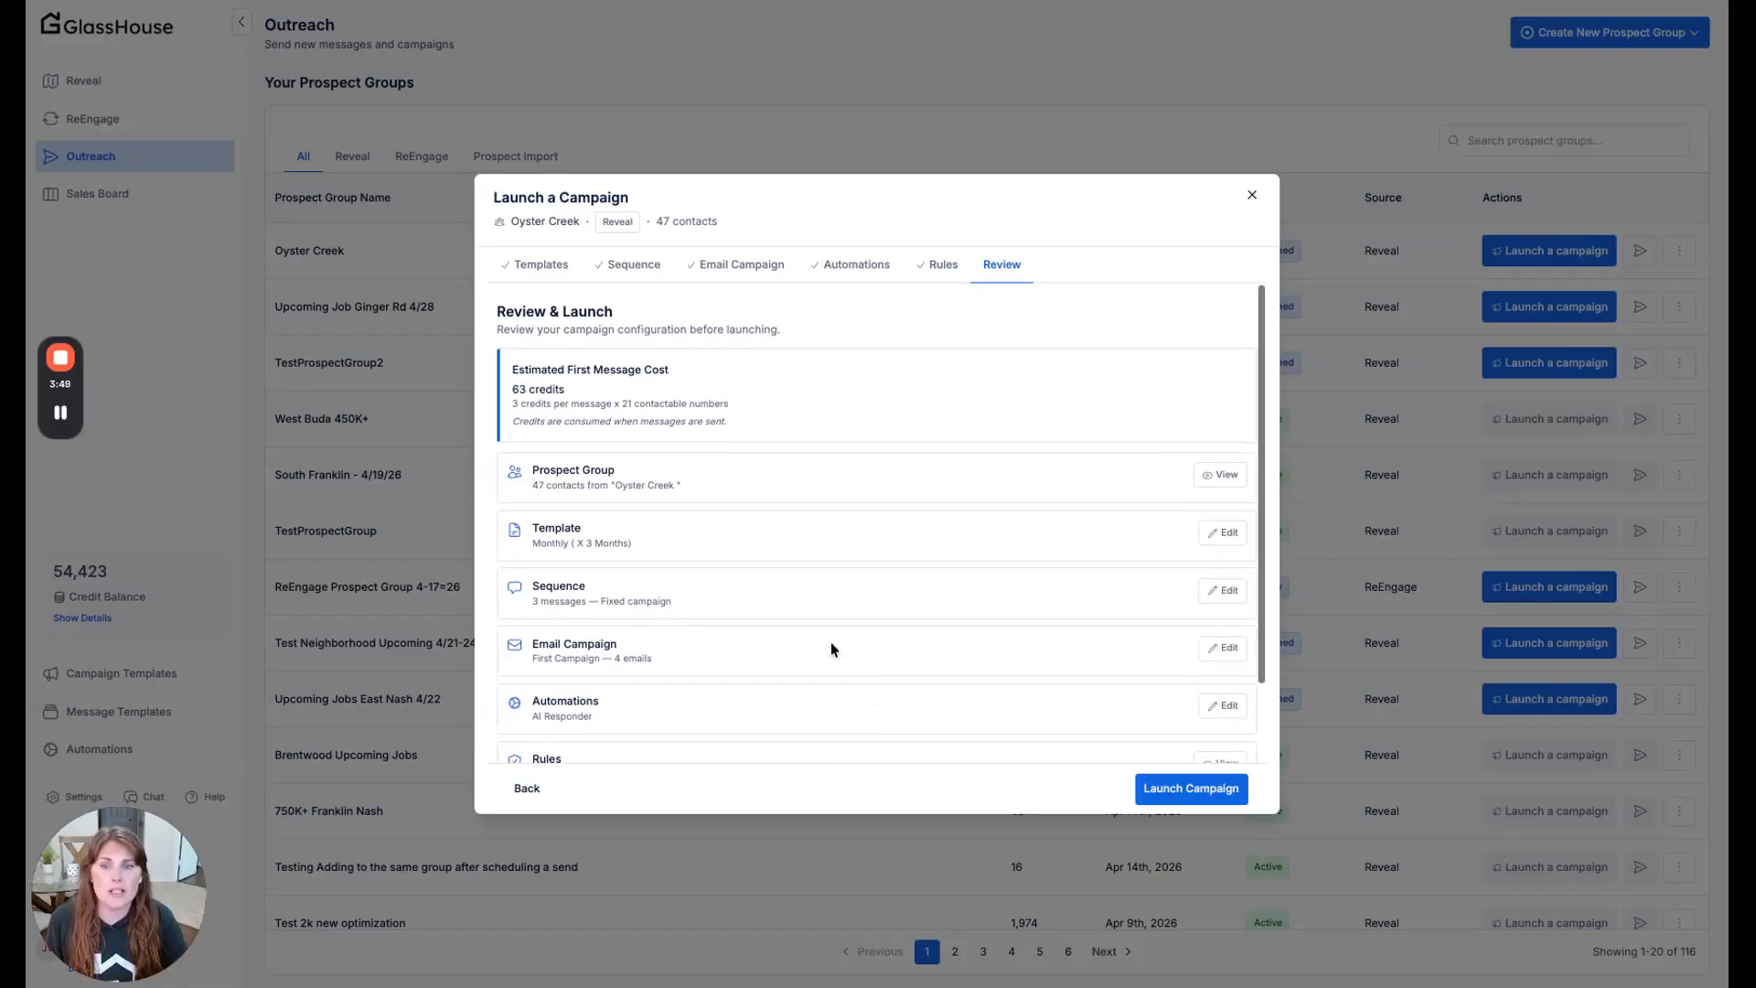
scroll(831, 642, down, 1)
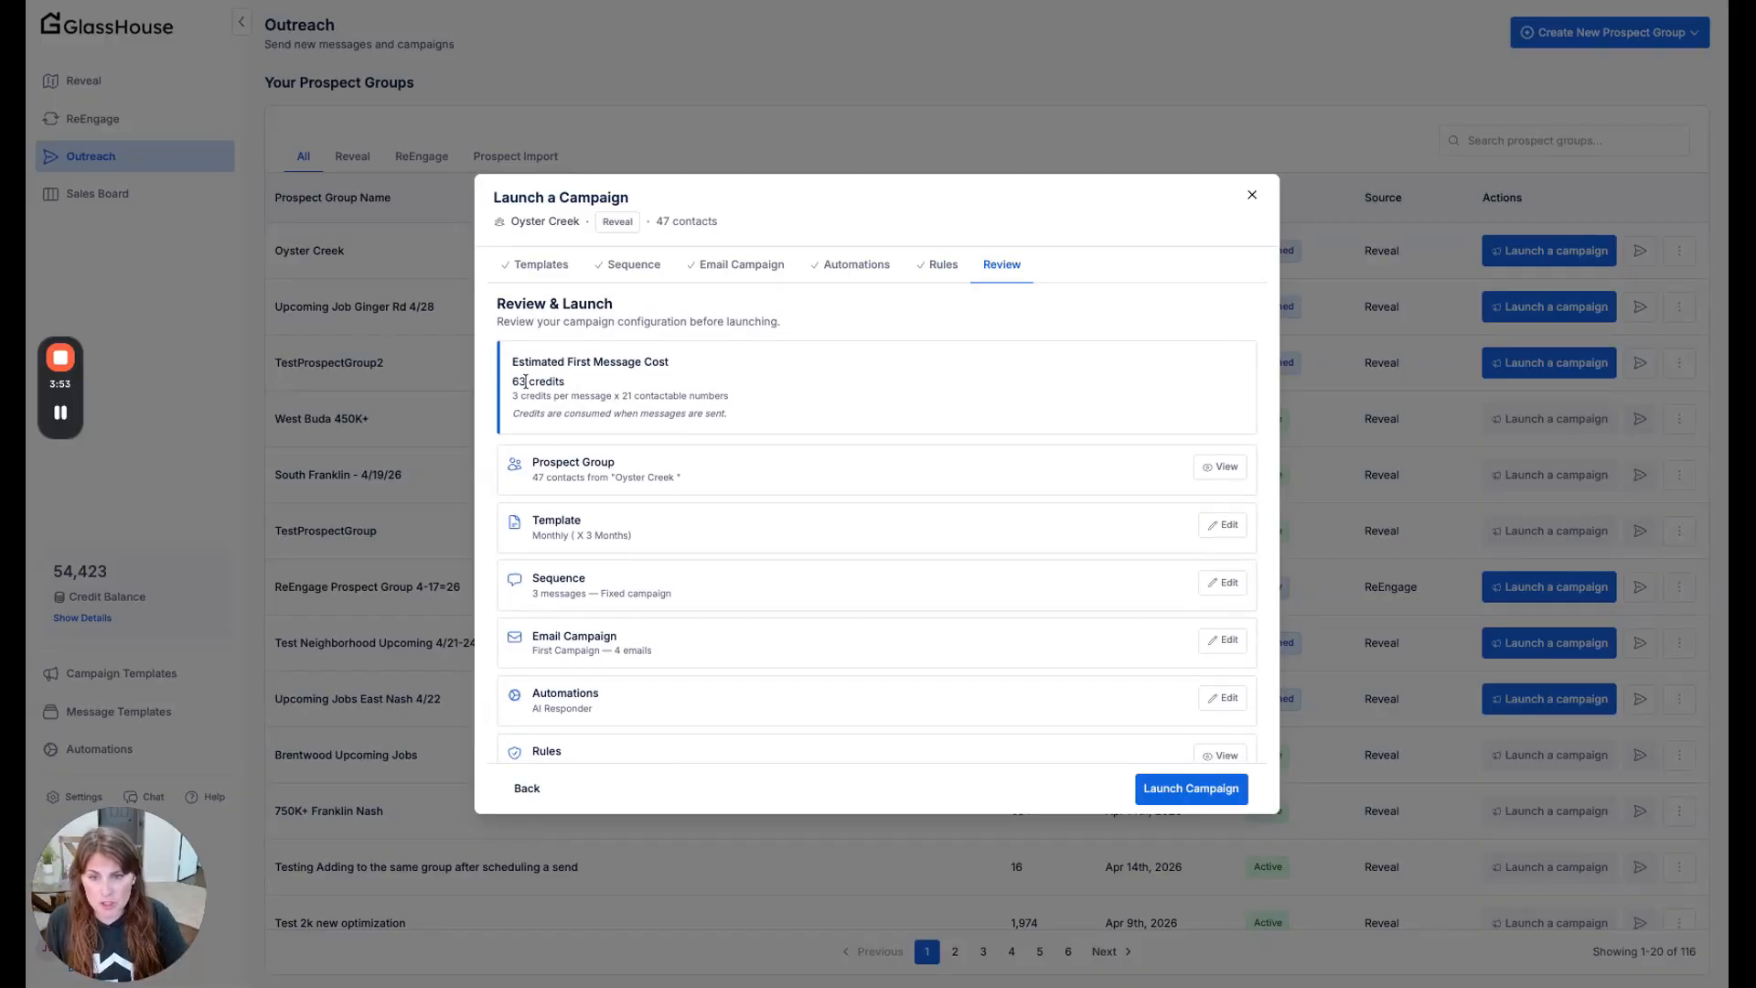
drag(510, 381, 589, 391)
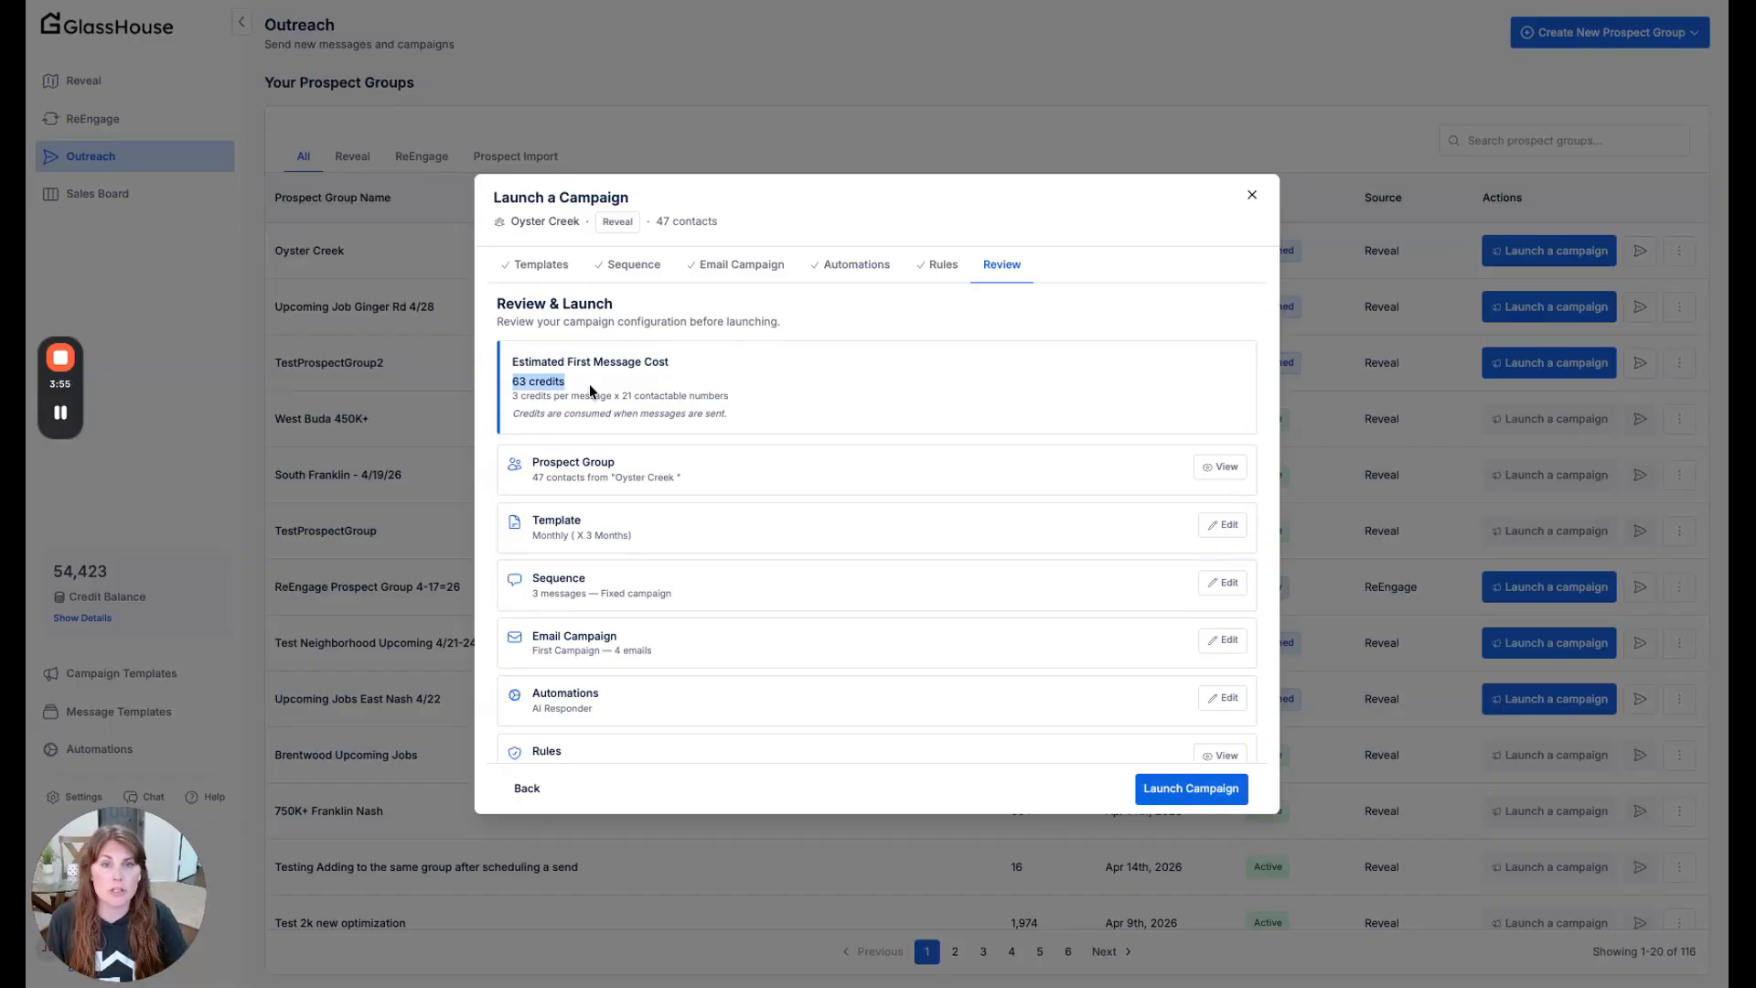
click(590, 387)
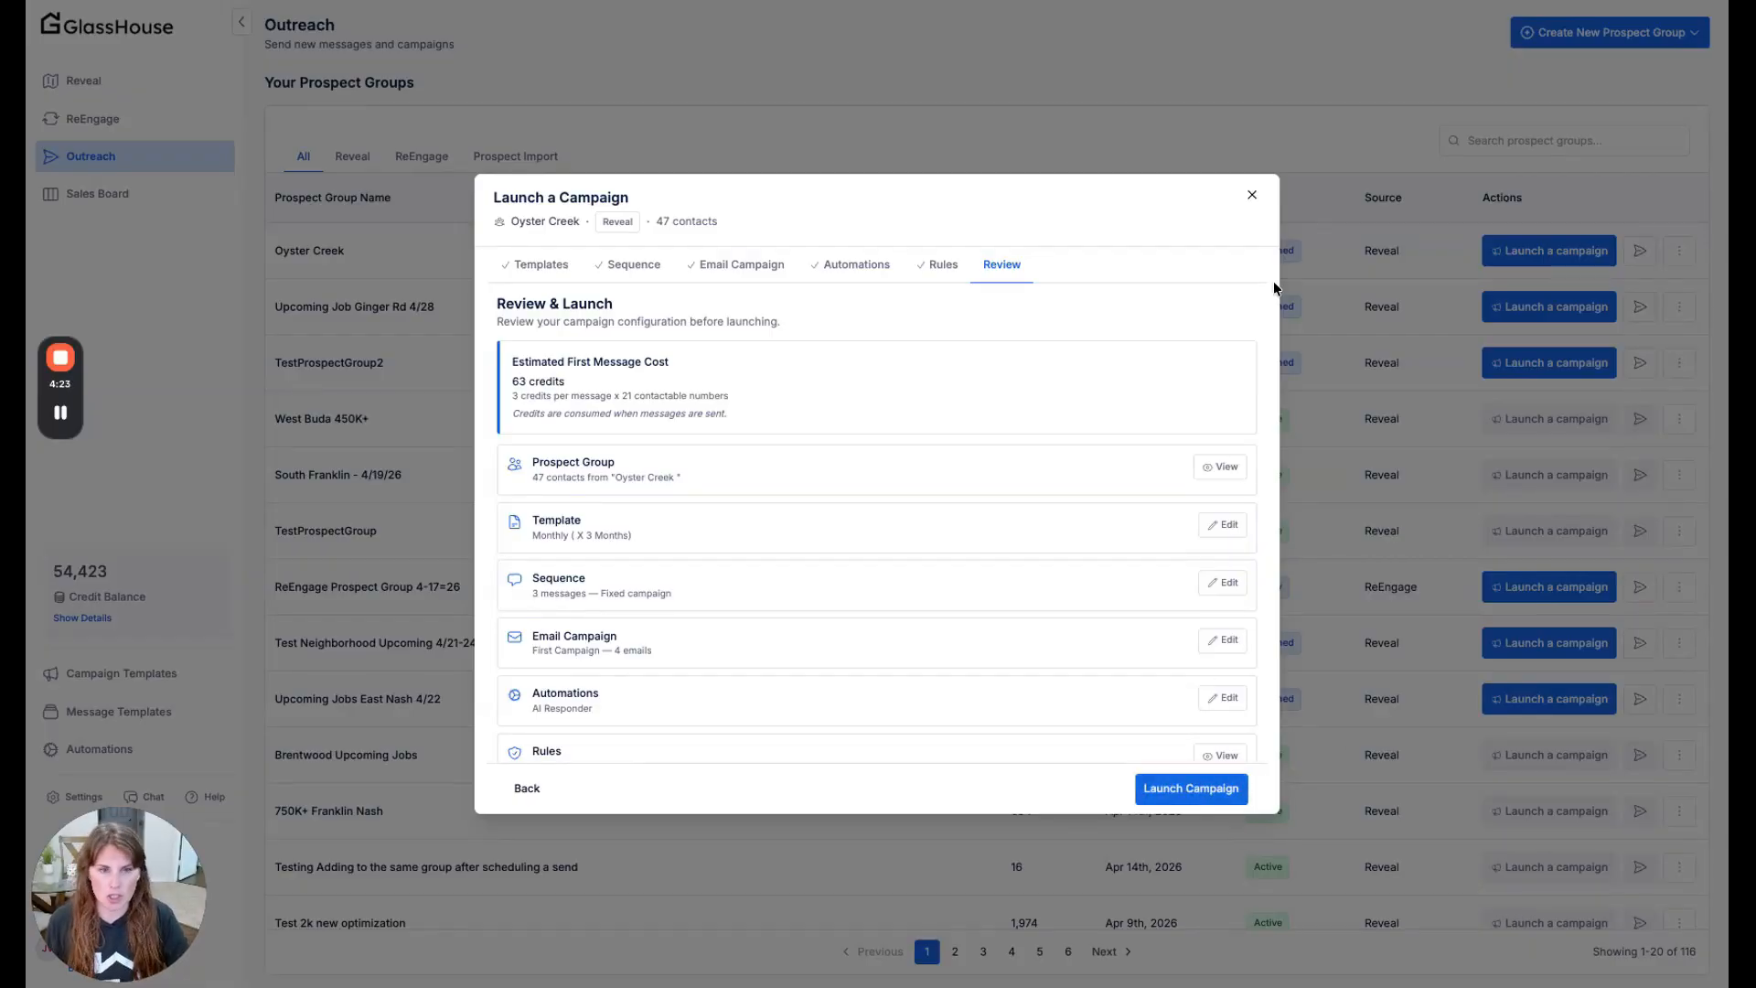
click(1252, 195)
click(1004, 541)
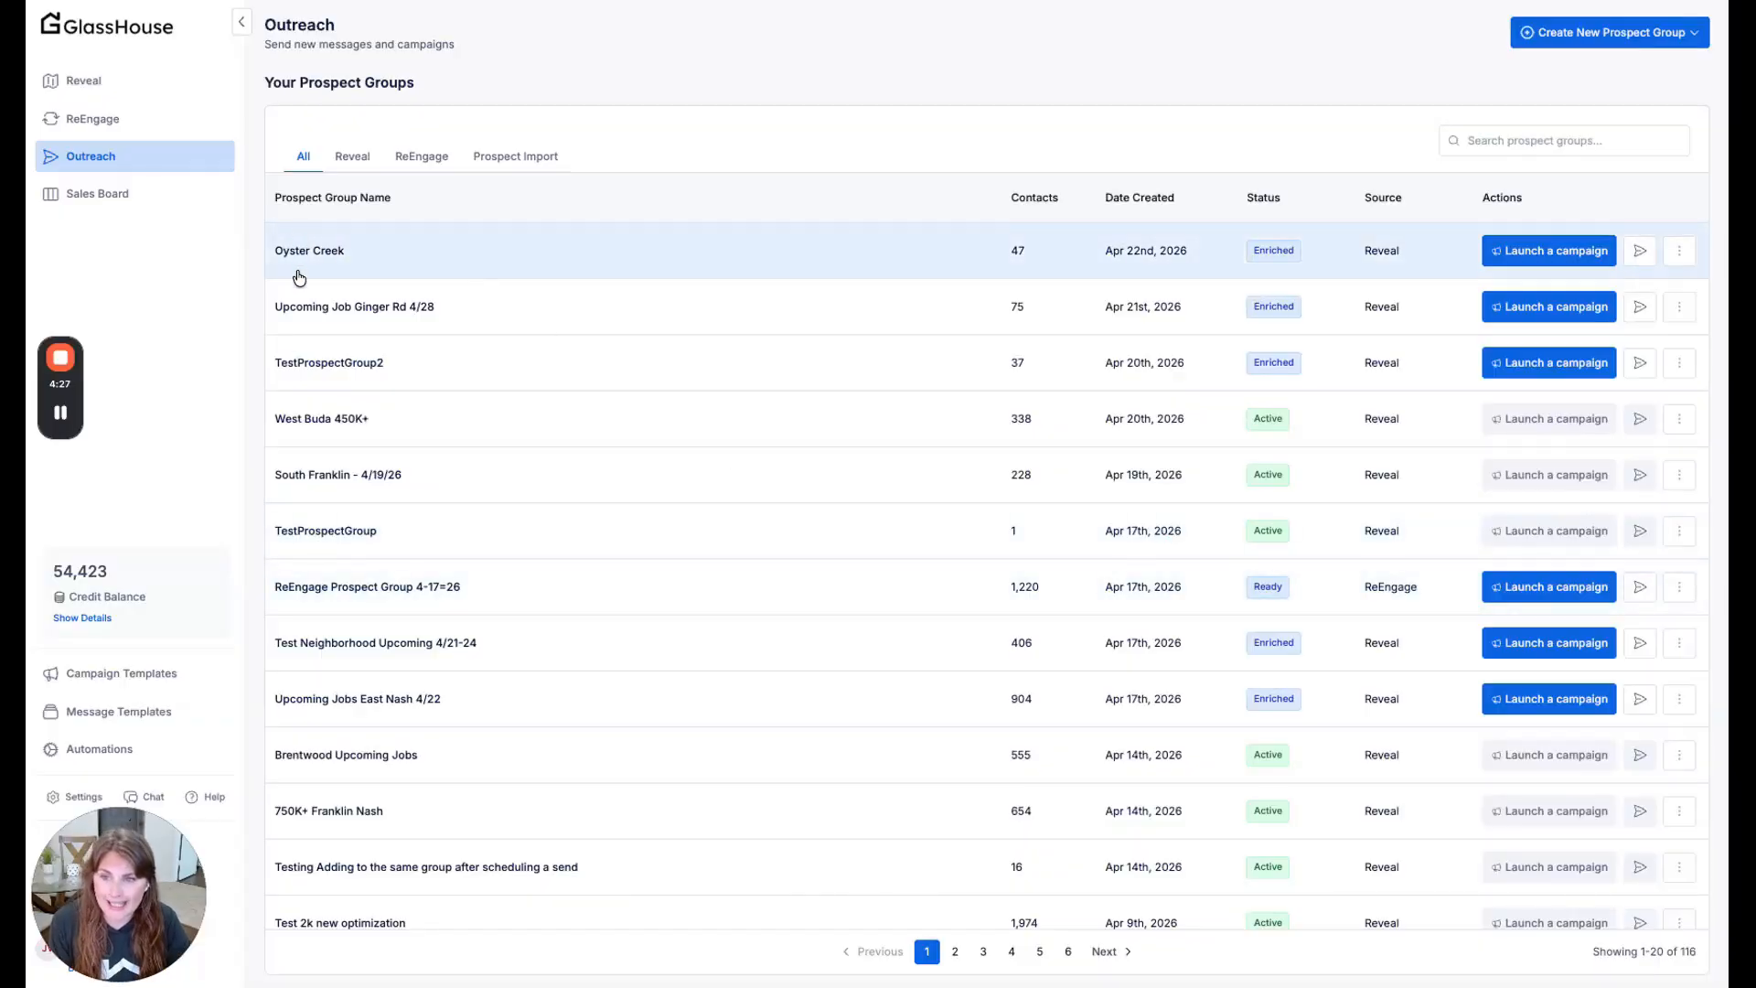
- Examine the West Buda 450K+ campaign's summary and message sequence on the Sales Board, and close it without changes
click(125, 205)
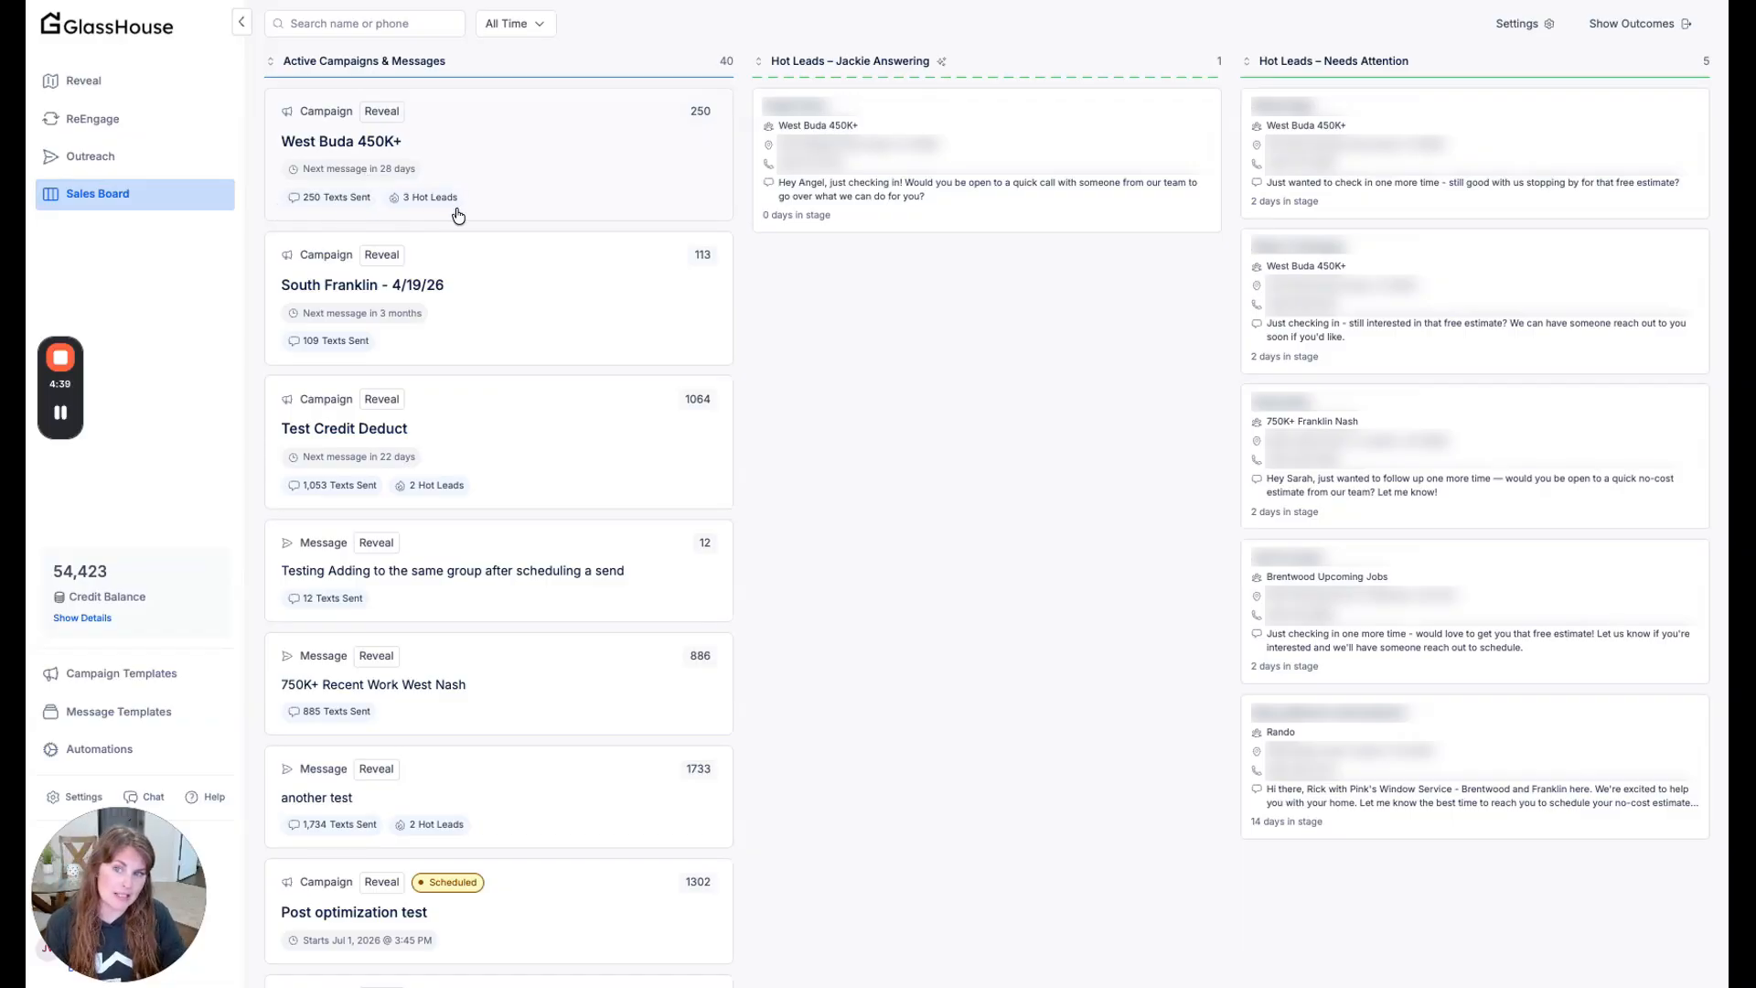
click(512, 165)
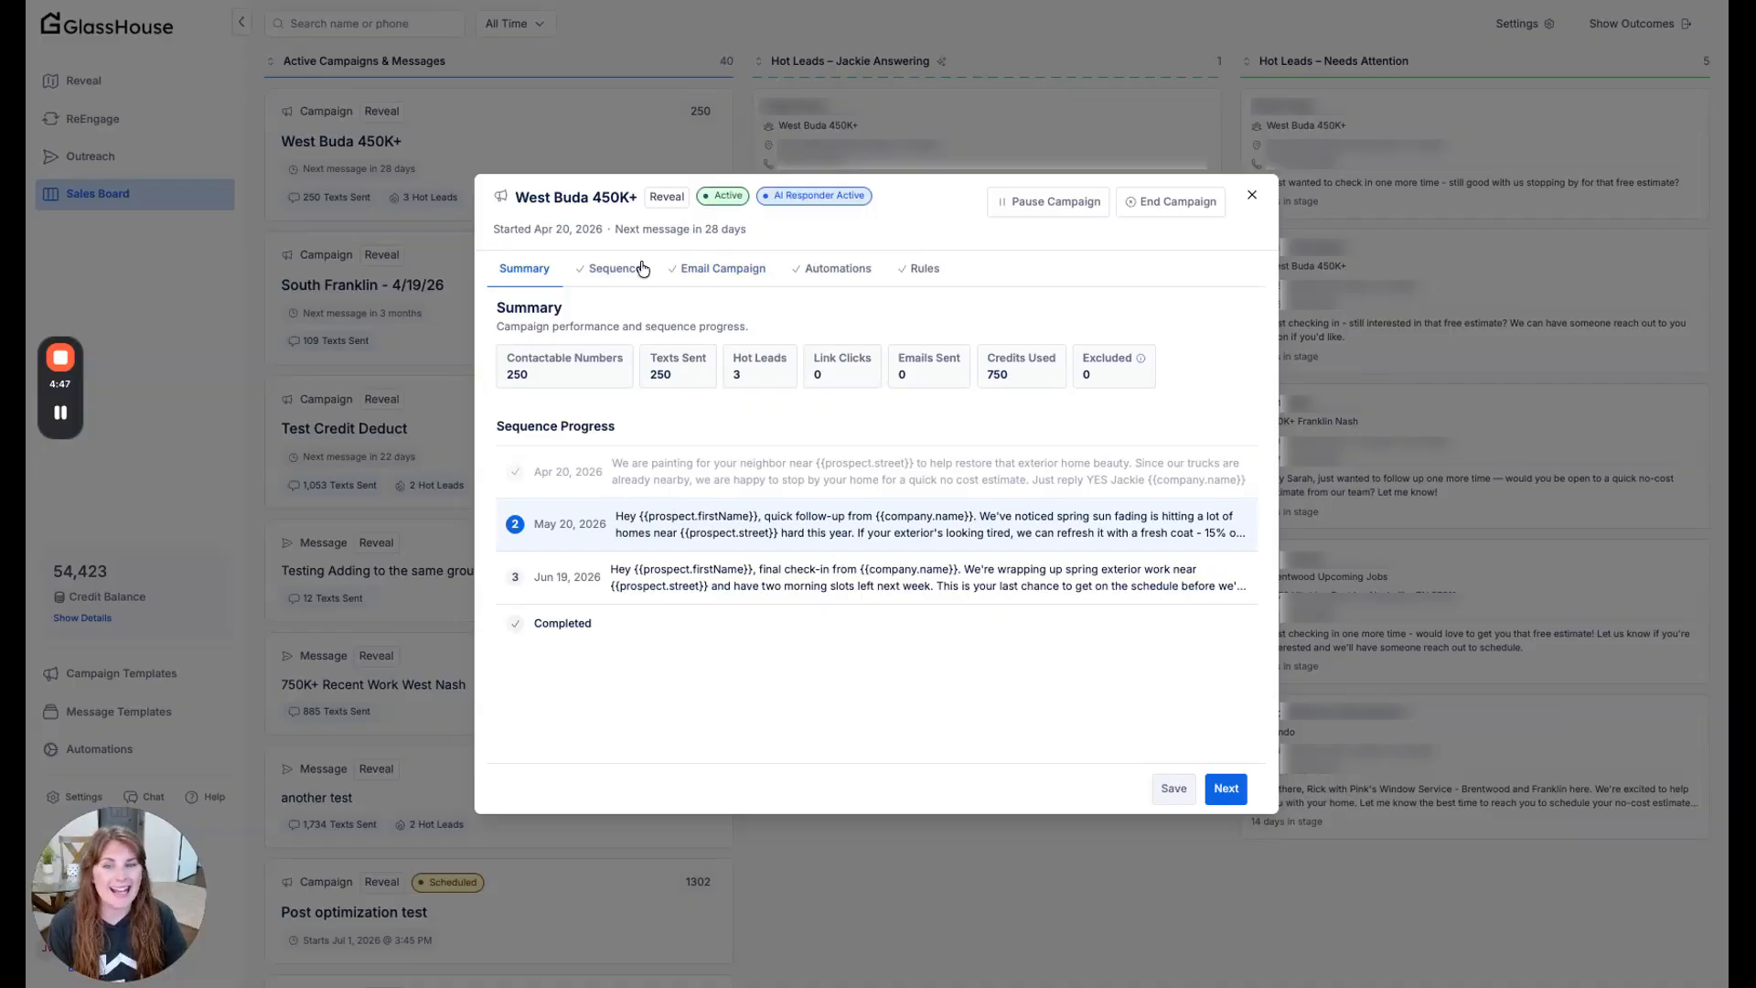
click(608, 270)
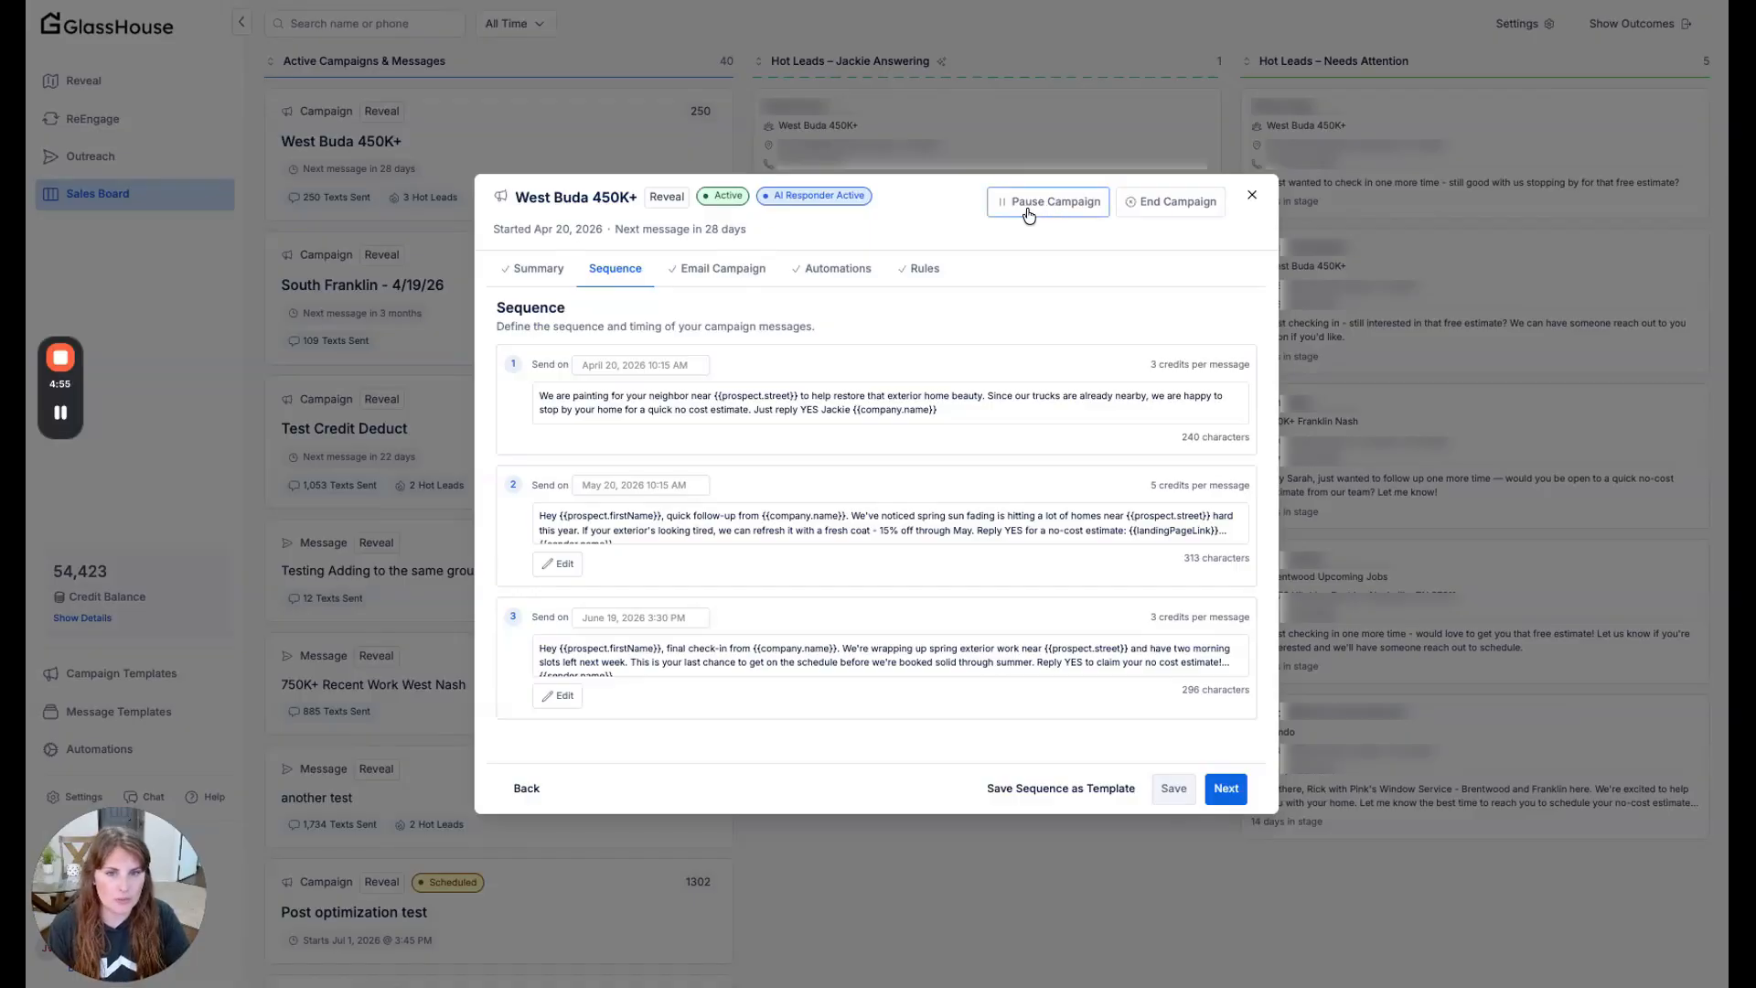
click(1253, 197)
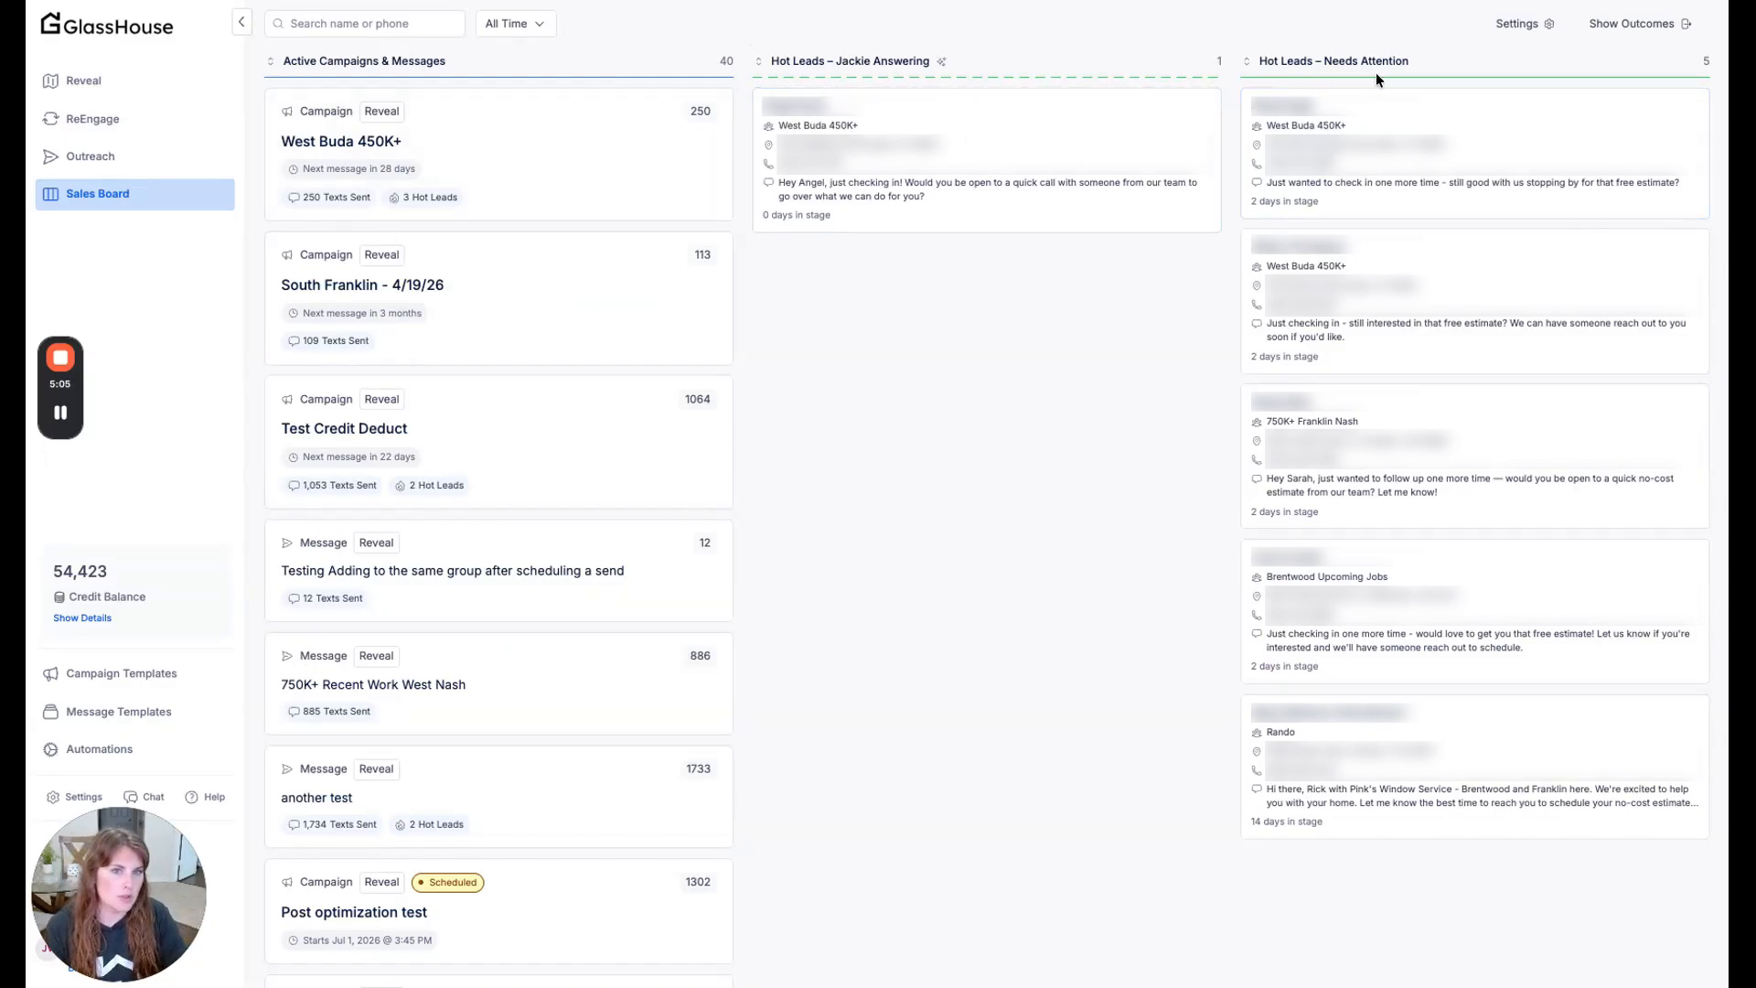
- Prepare a single SMS to Oyster Creek in Outreach from the $50 Credit template through to its preview, and close it without sending
click(81, 161)
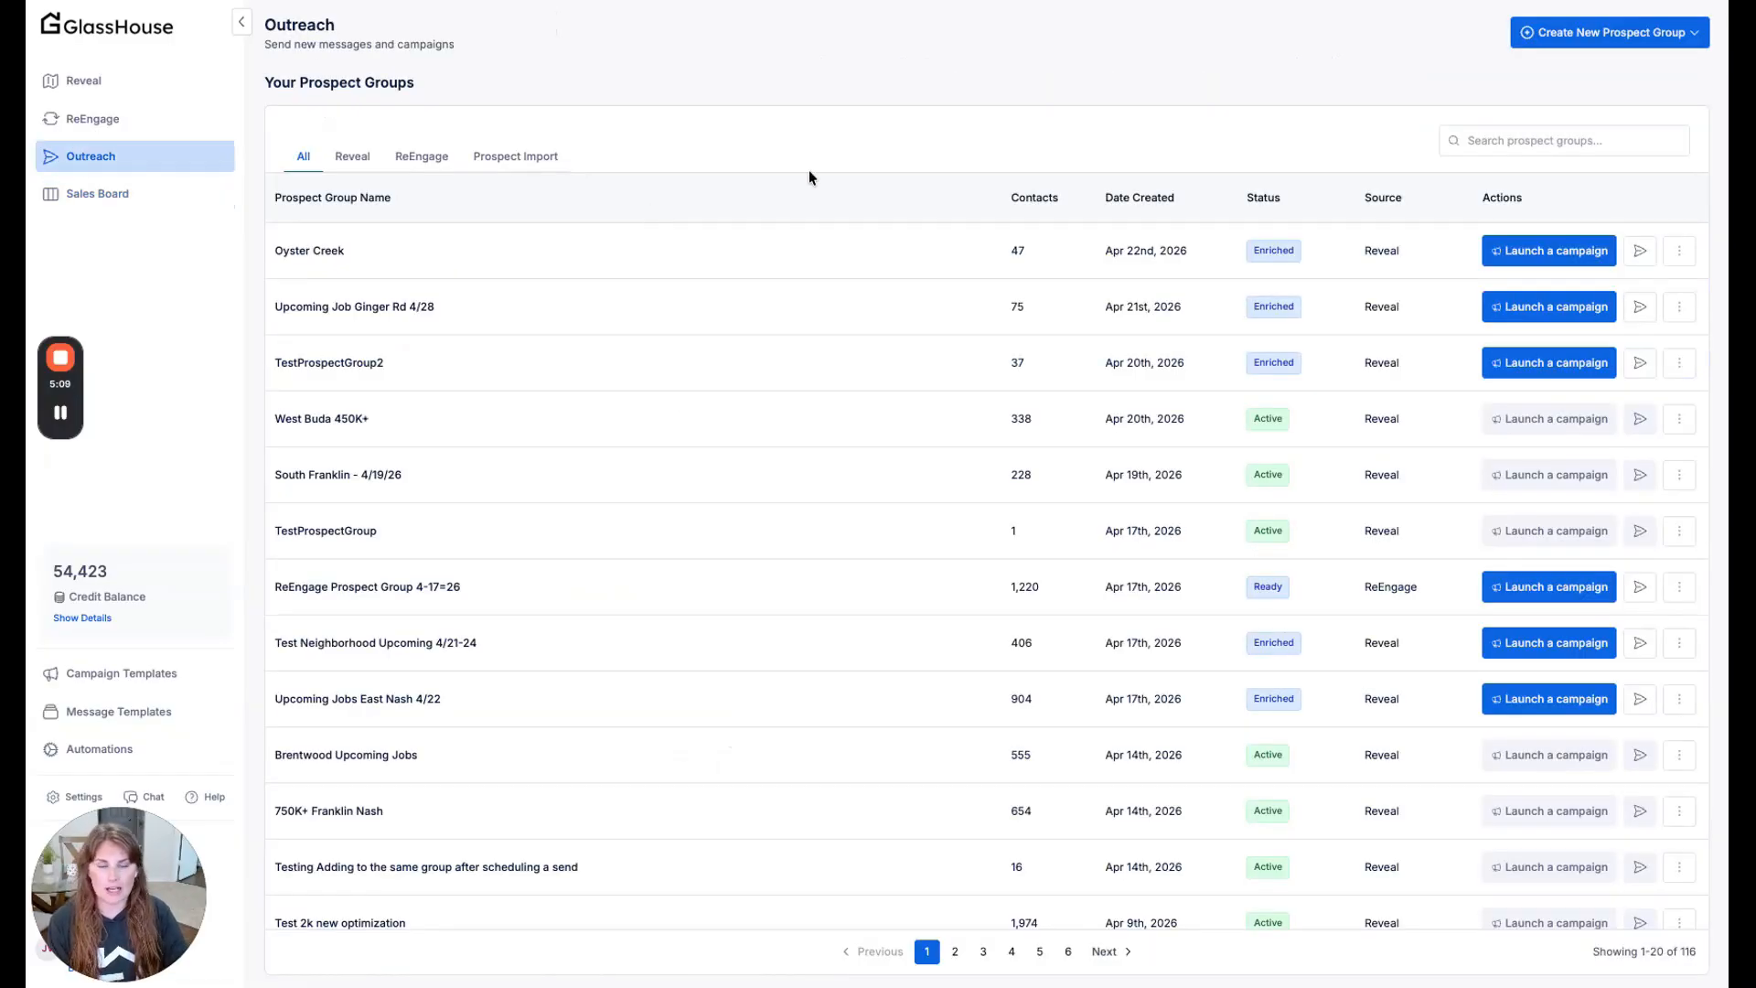
click(1644, 255)
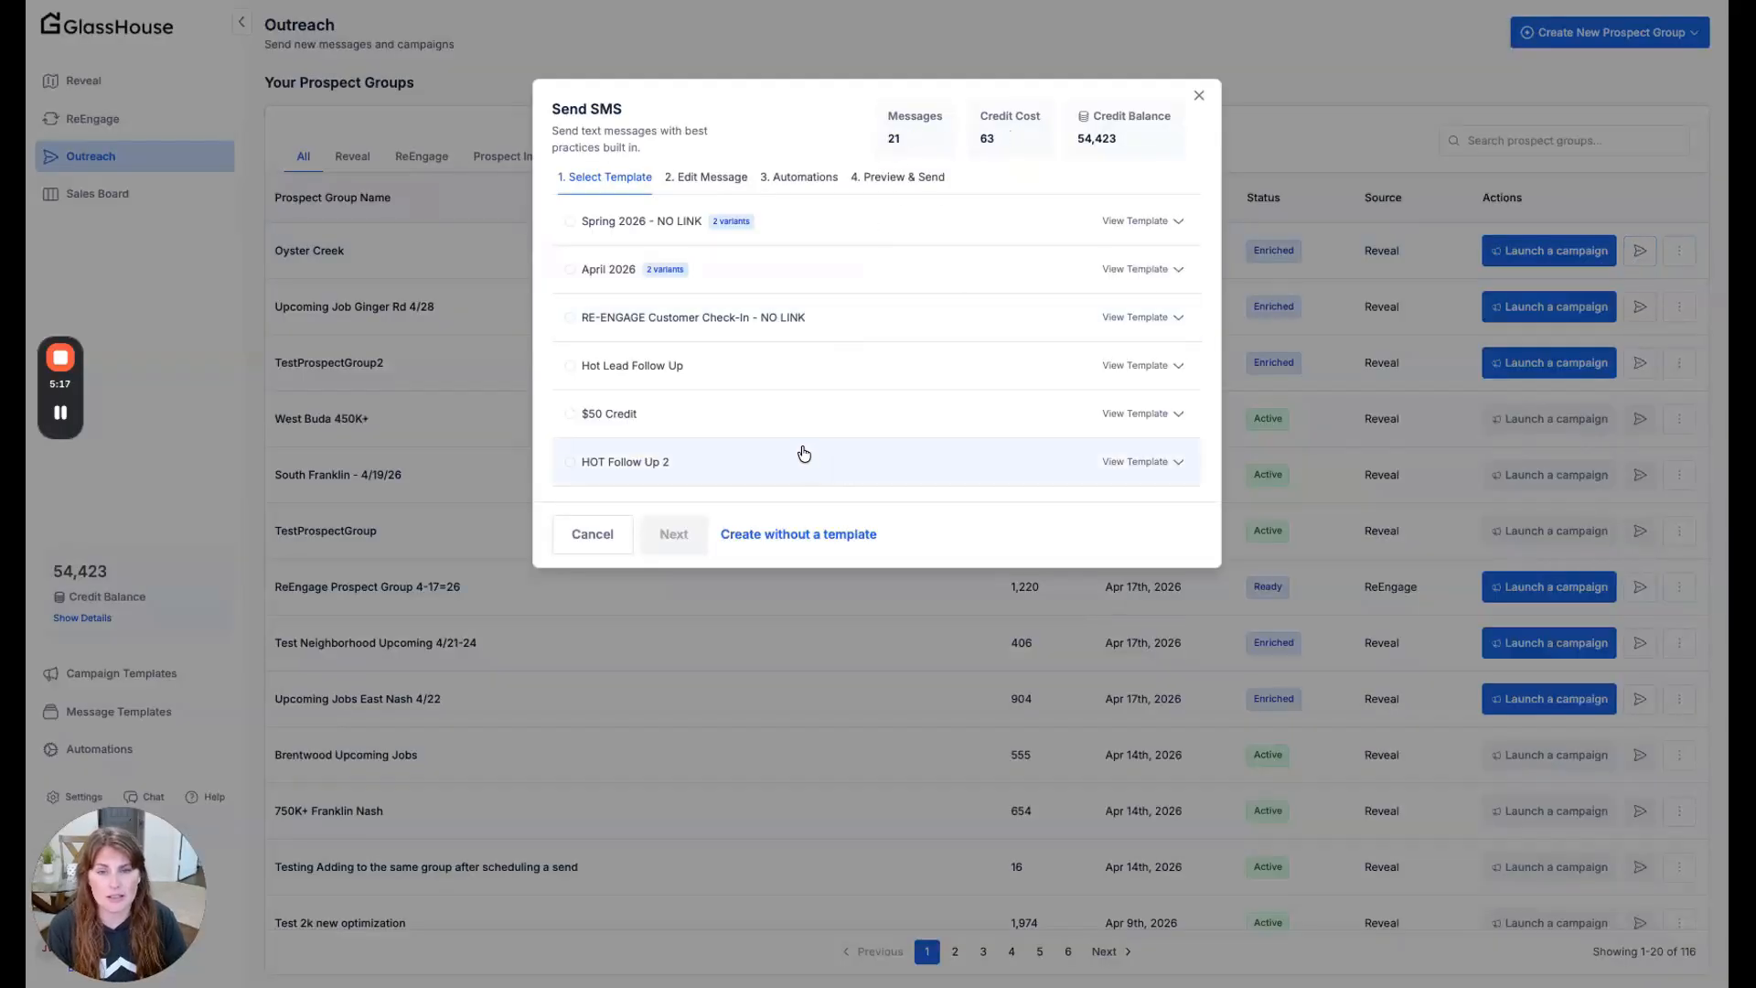
click(723, 429)
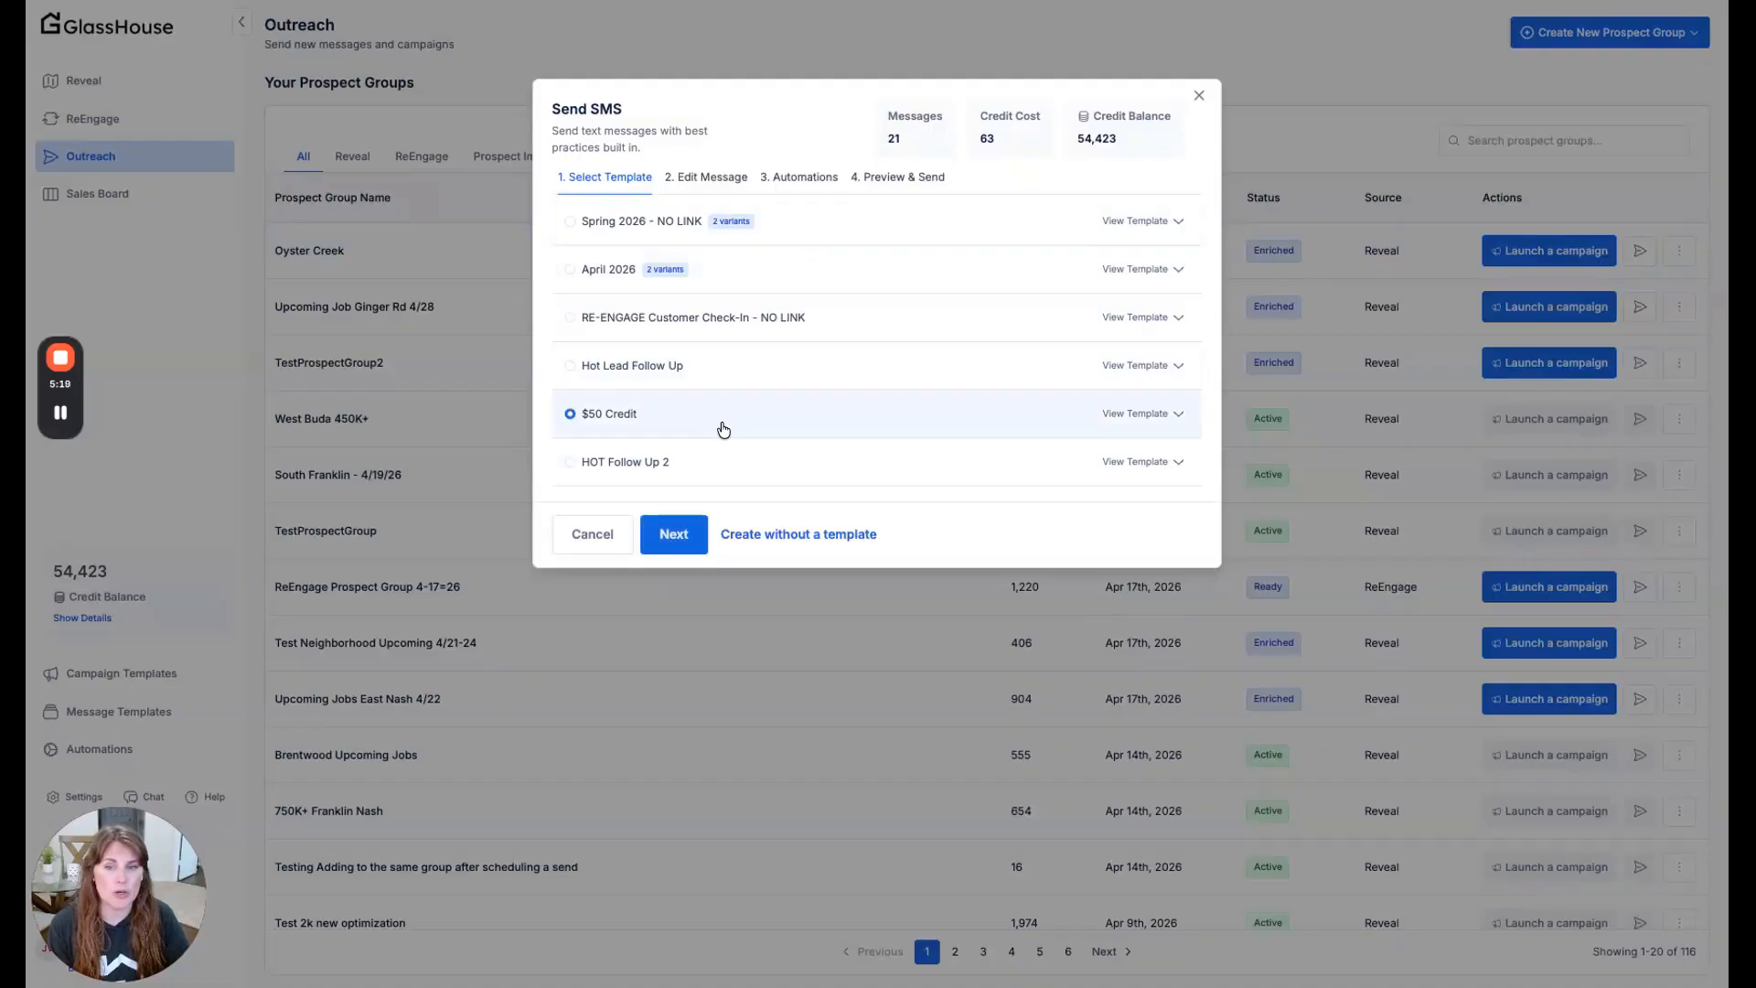
click(674, 533)
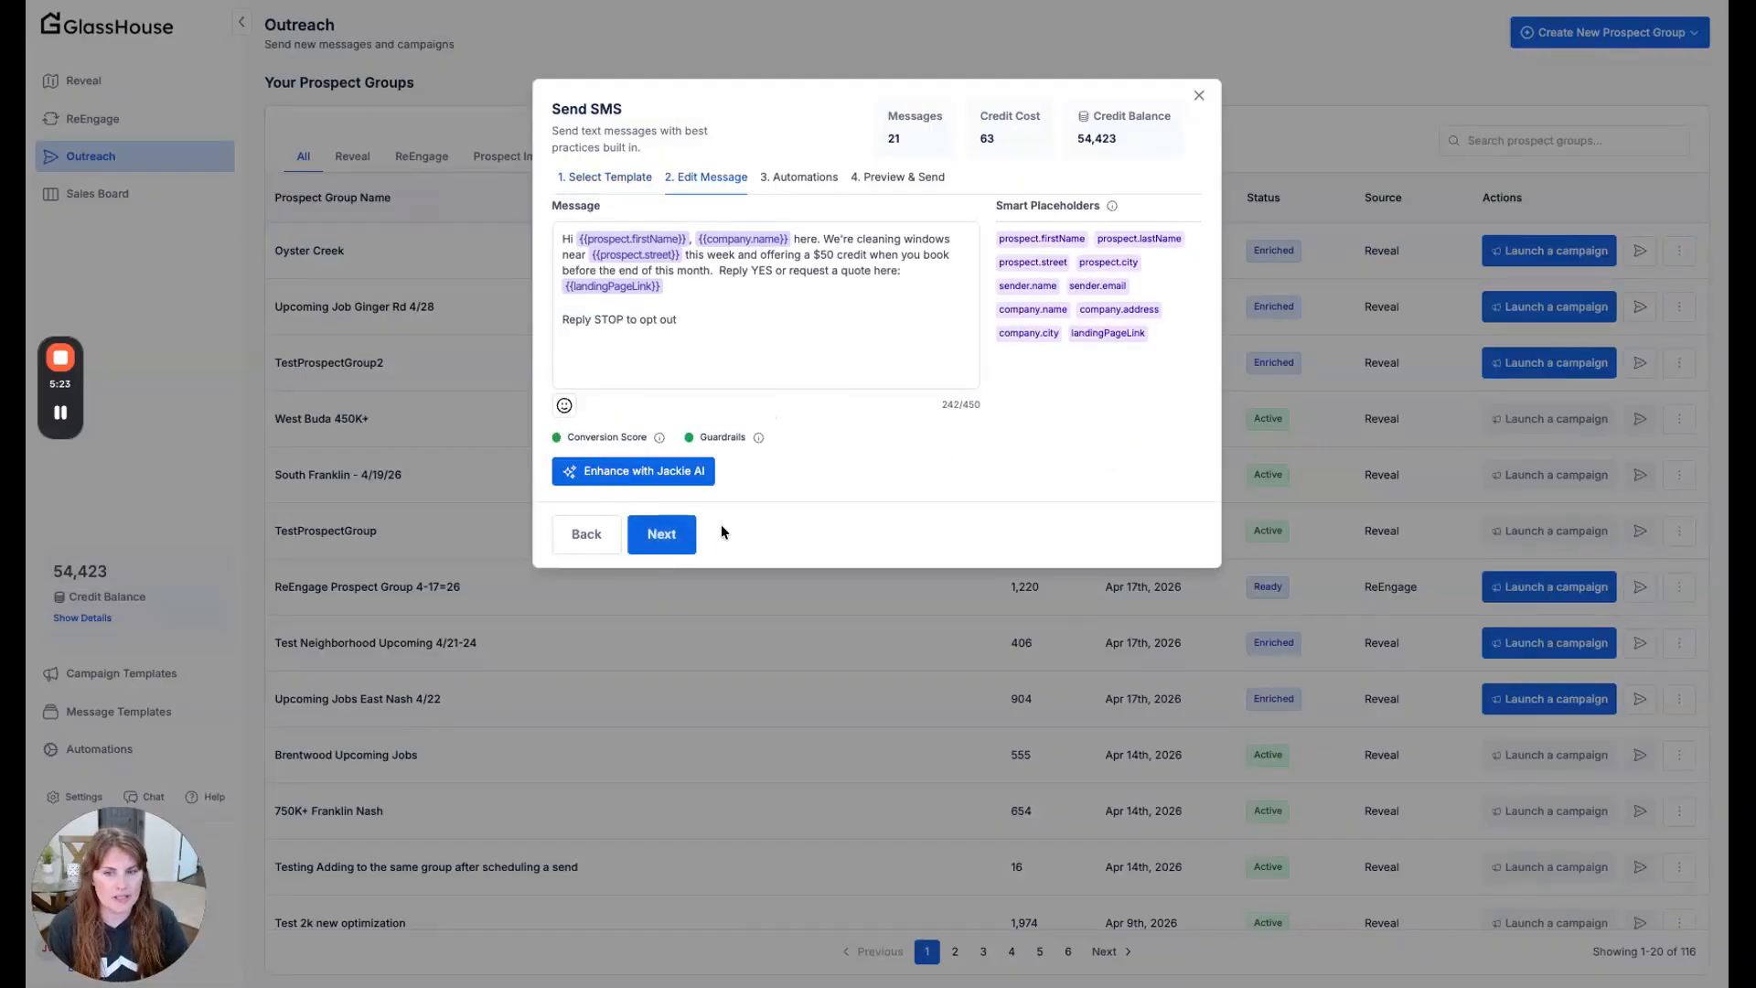
click(661, 535)
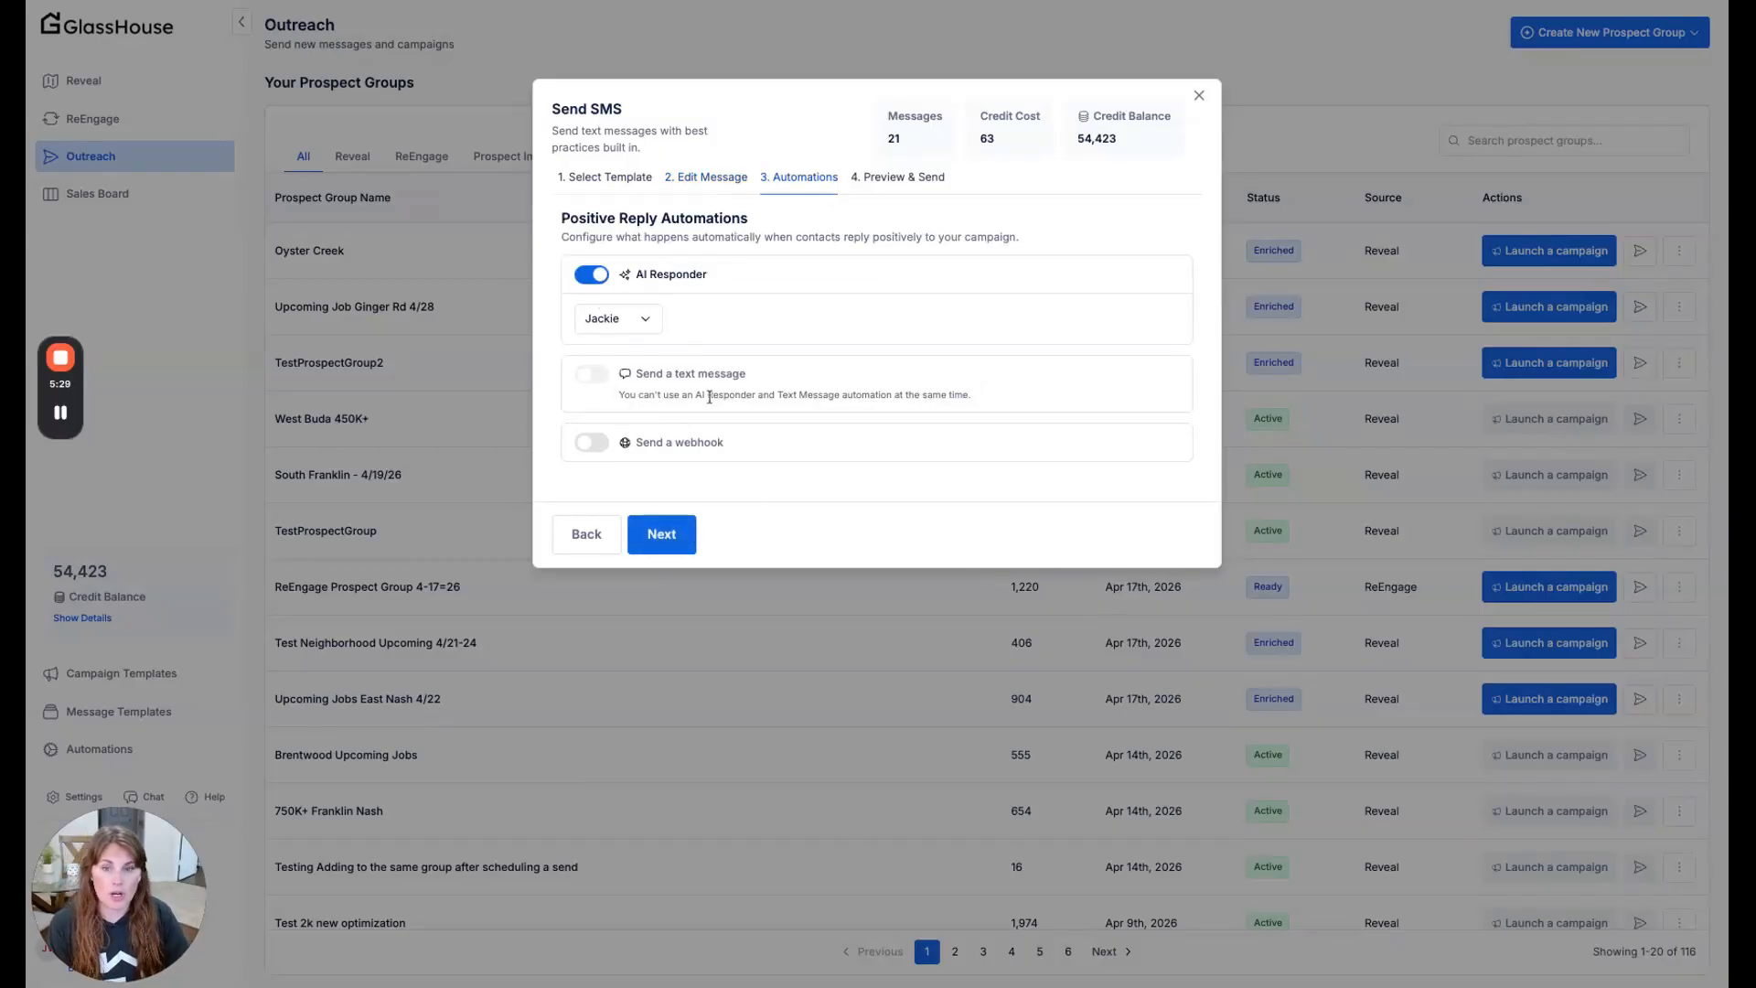
click(662, 534)
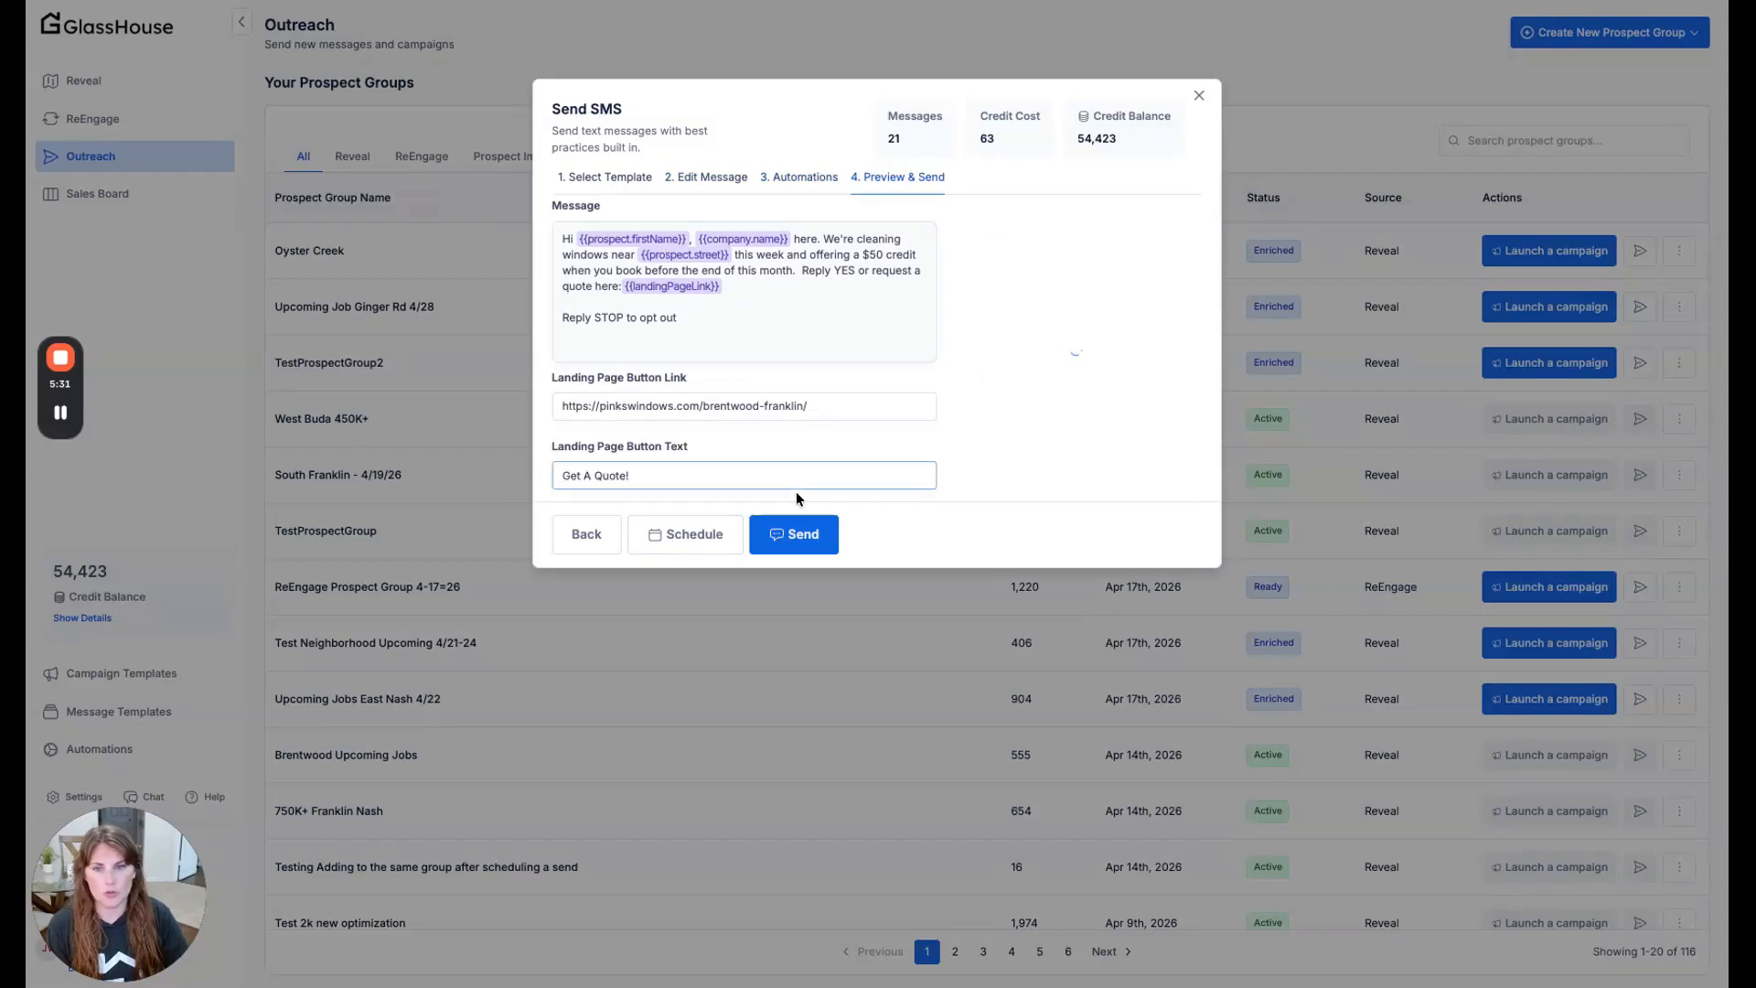
click(1199, 98)
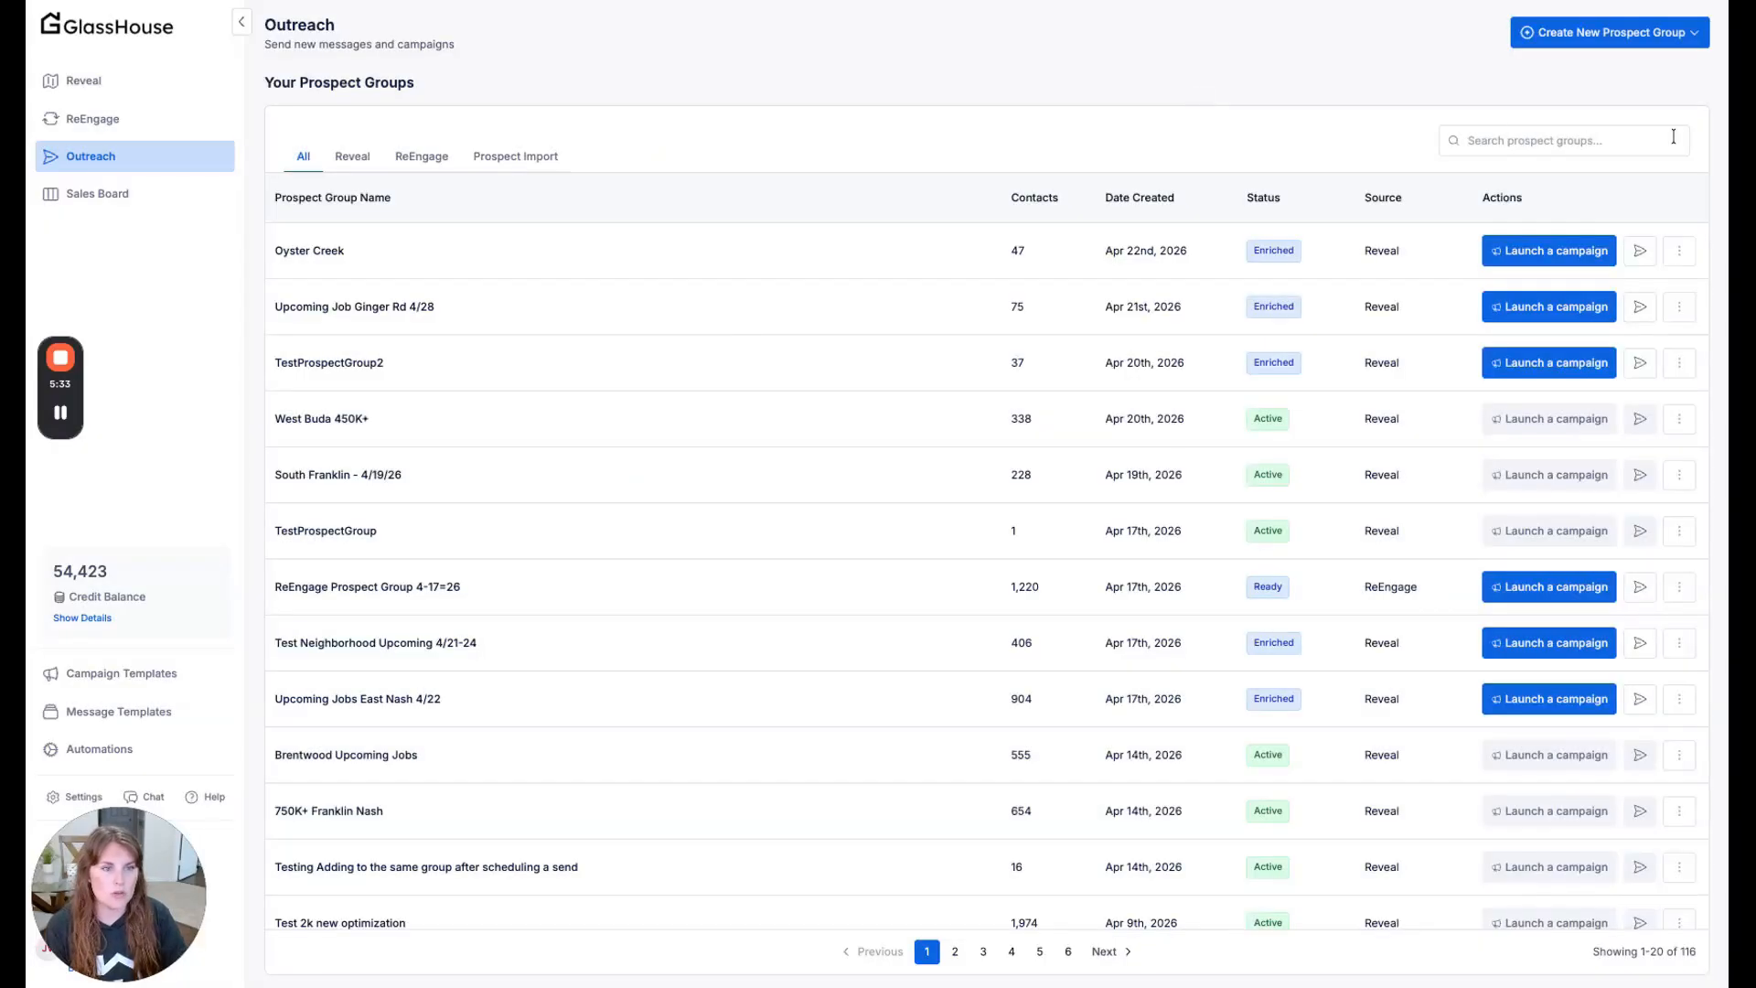
- Examine the additional actions available for the Oyster Creek prospect group, and dismiss them without choosing one
click(1686, 261)
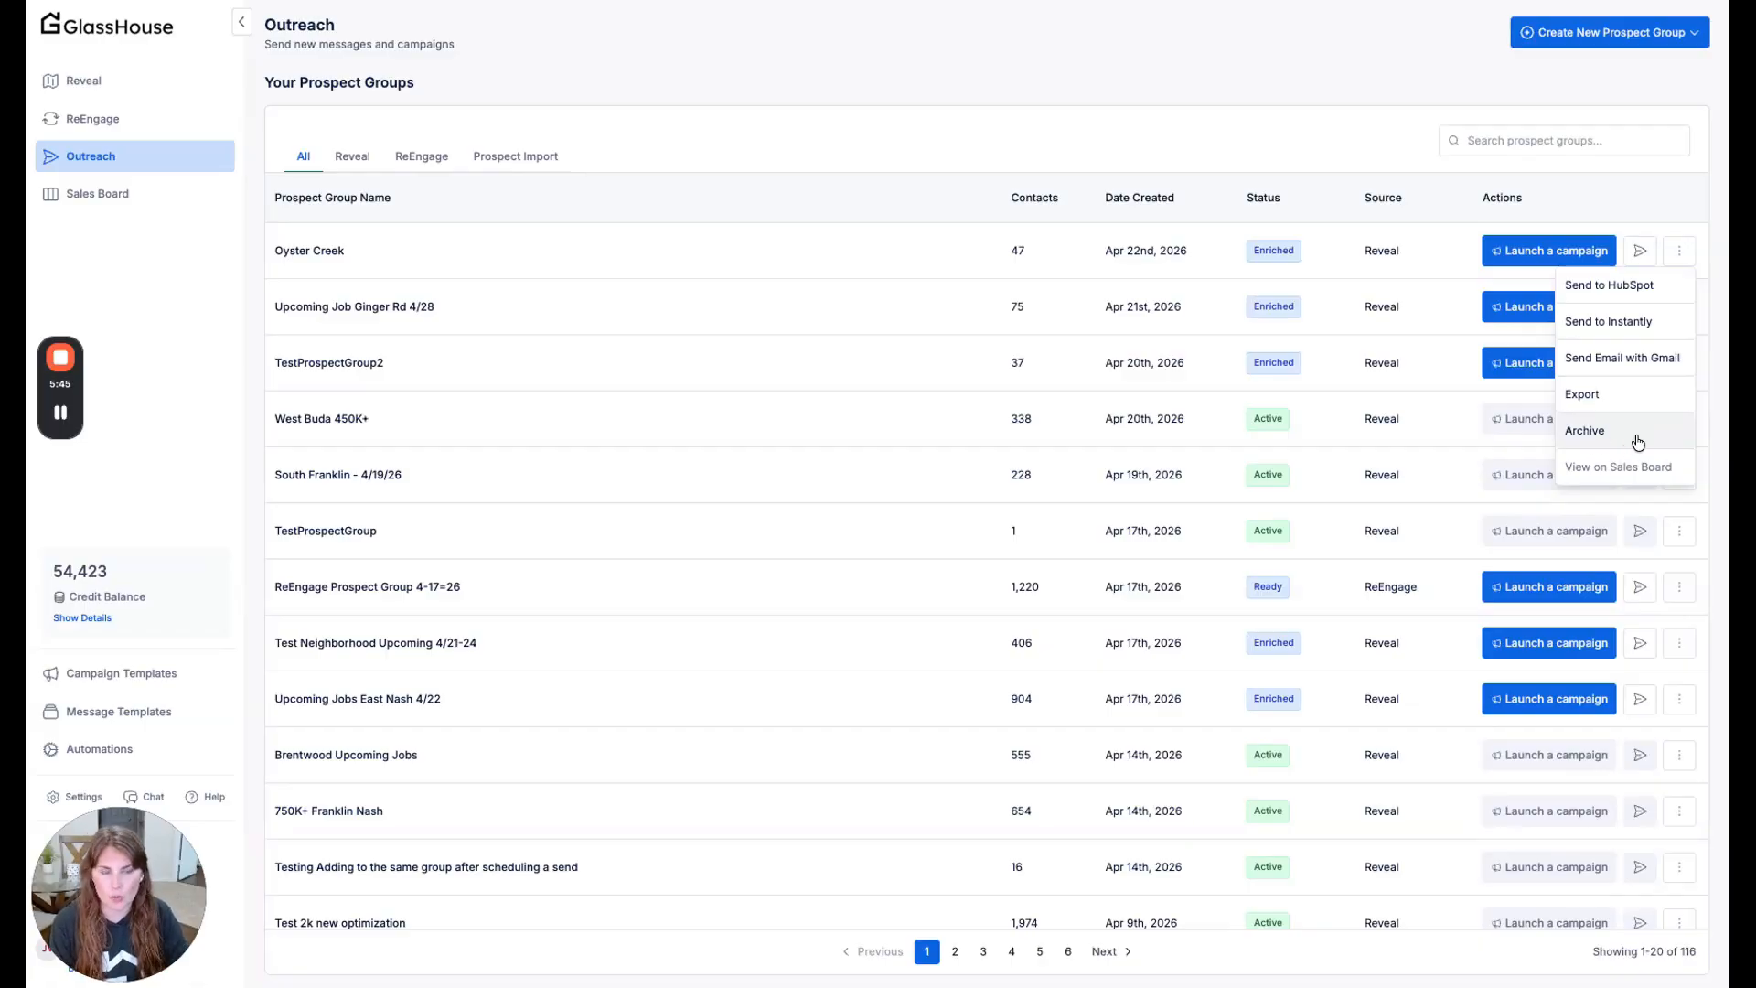
click(1284, 211)
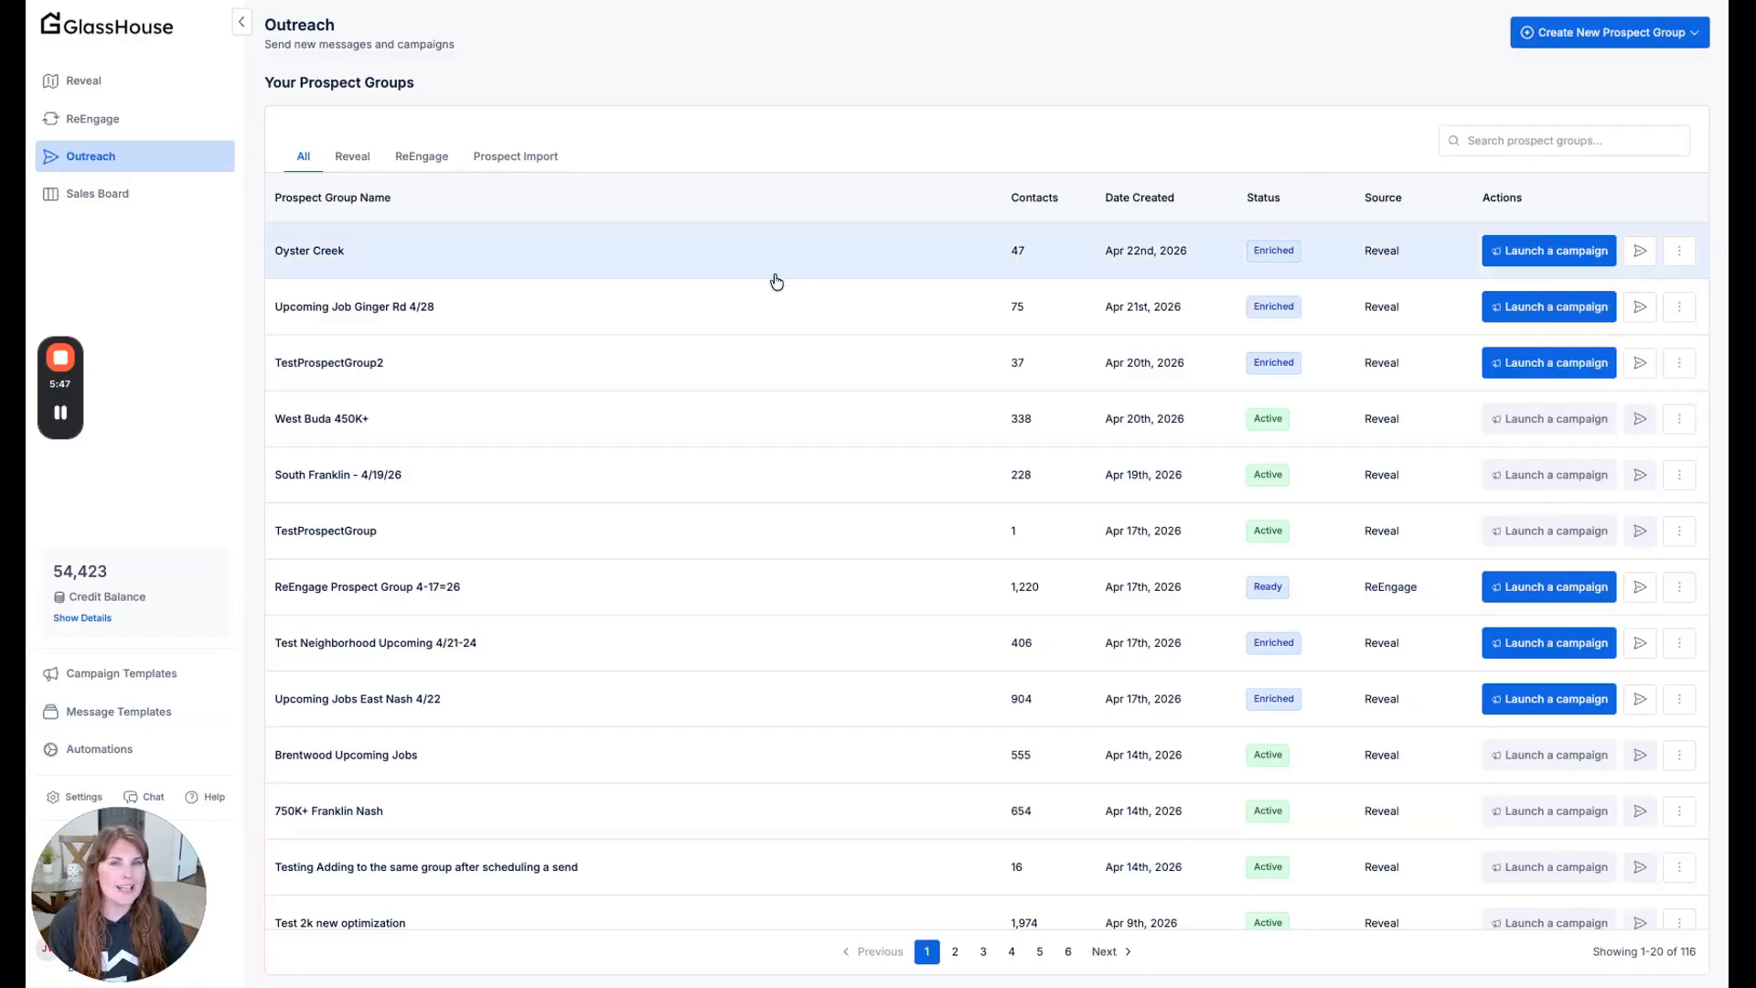